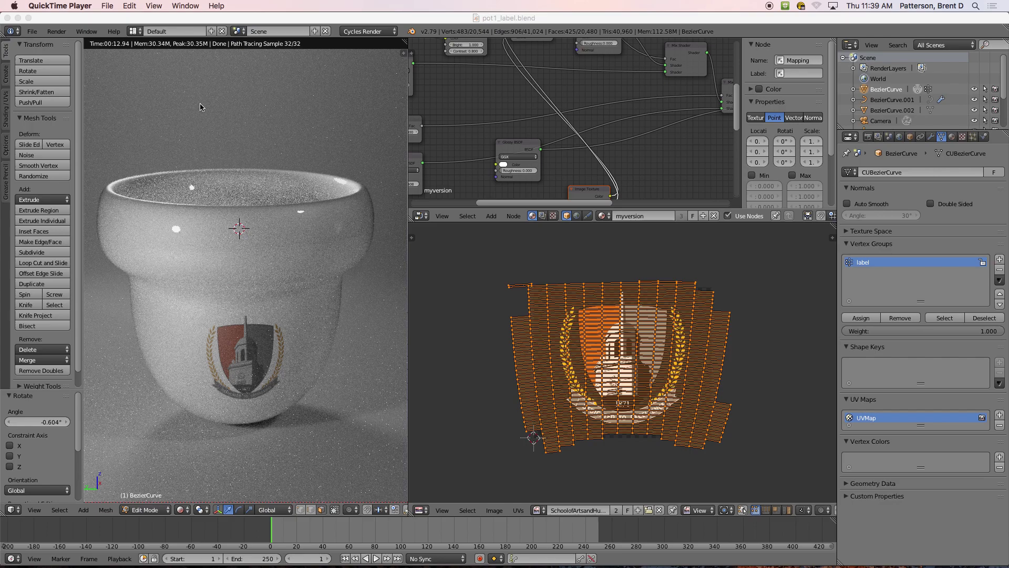
Save the current label scene and open the recent file pot1.blend.
{"action": "left_click", "coordinate": [33, 32]}
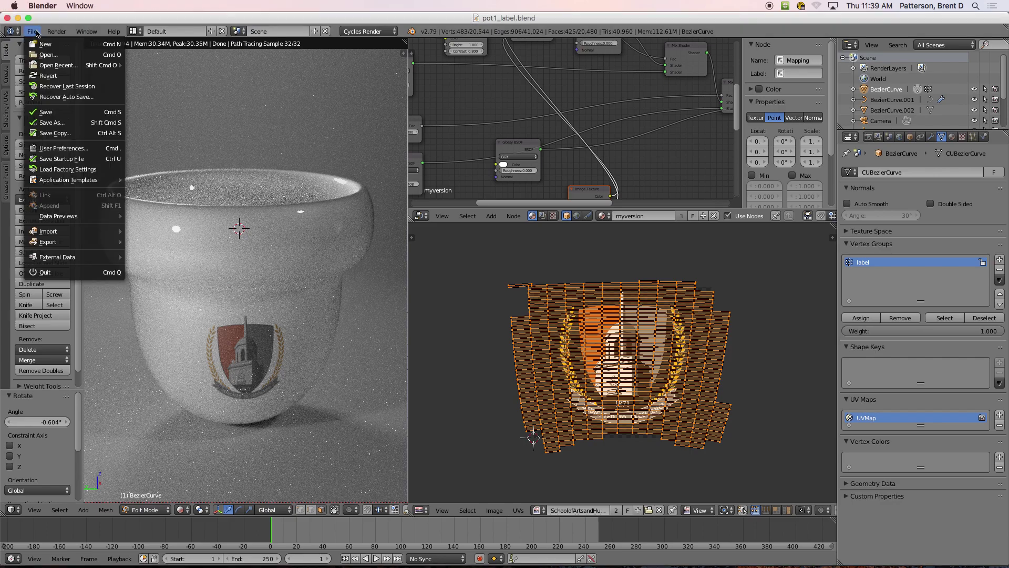
{"action": "left_click", "coordinate": [55, 116]}
{"action": "left_click", "coordinate": [32, 31]}
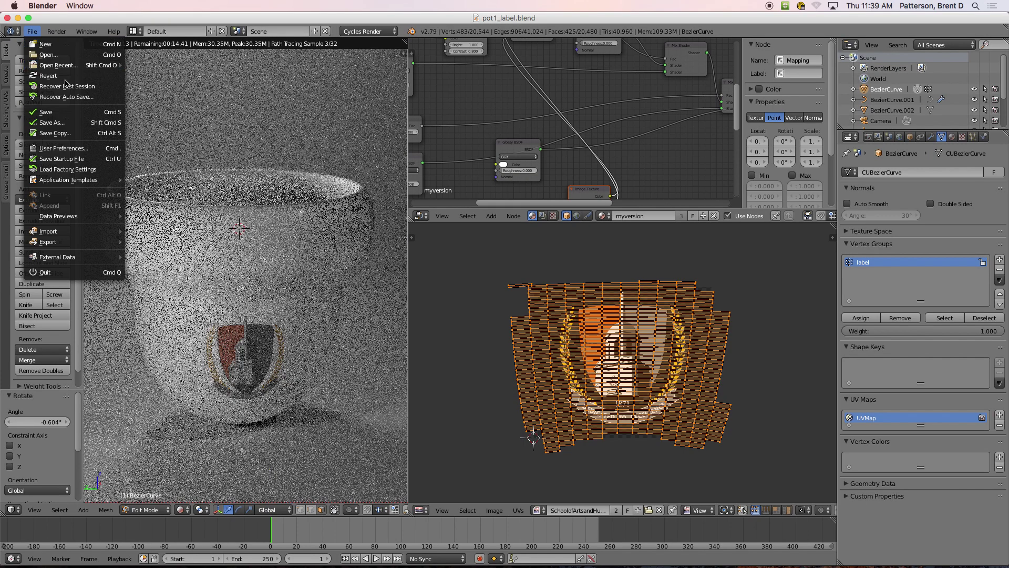
{"action": "mouse_move", "coordinate": [67, 65]}
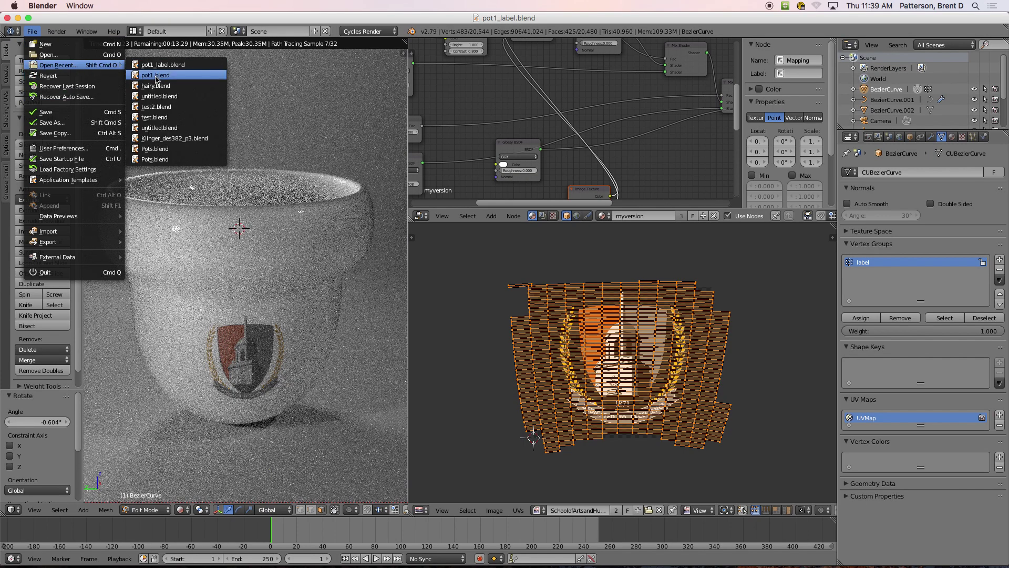
{"action": "left_click", "coordinate": [156, 77]}
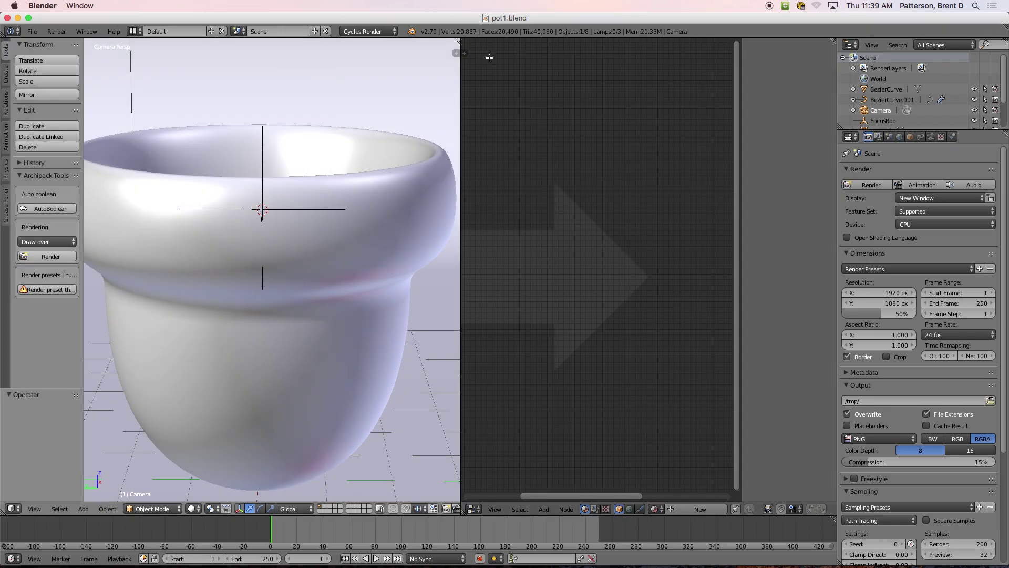
Join the node editor area into the 3D viewport and select the pot.
{"action": "left_click_drag", "start_coordinate": [489, 58], "coordinate": [492, 59]}
{"action": "key", "text": "Home"}
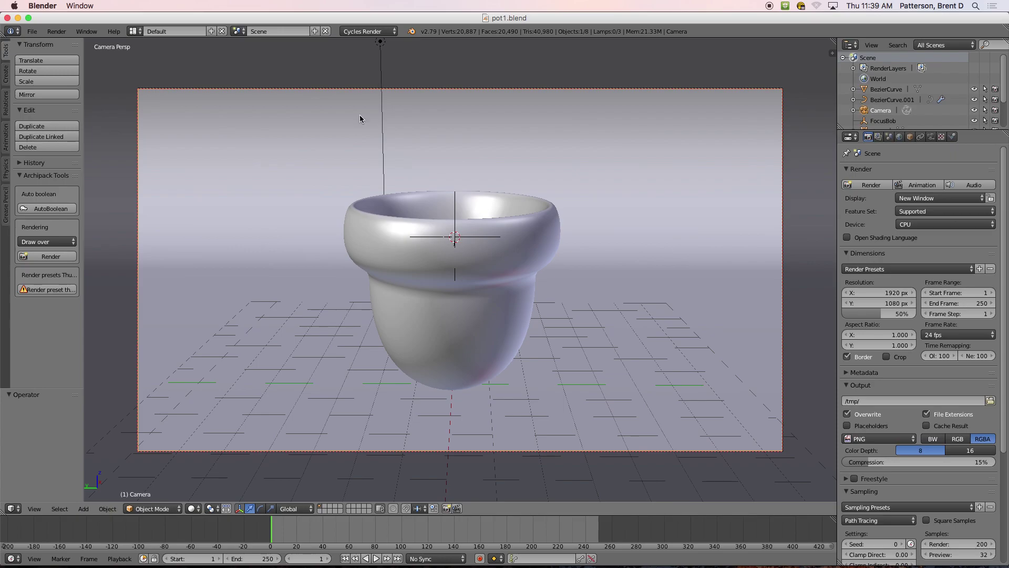
{"action": "right_click", "coordinate": [410, 287]}
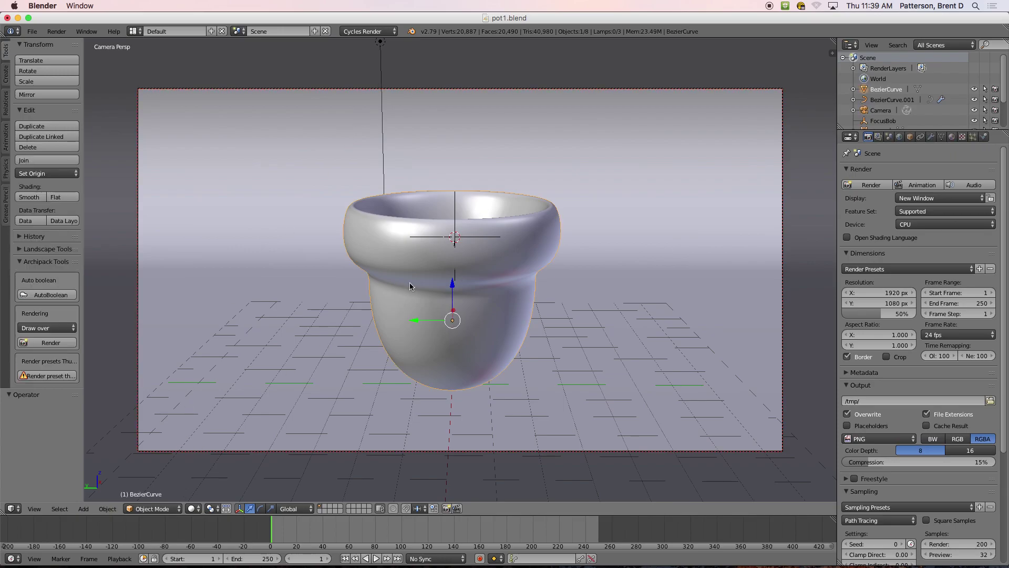
Preview the pot with Rendered viewport shading and return to Solid shading.
{"action": "left_click", "coordinate": [209, 509]}
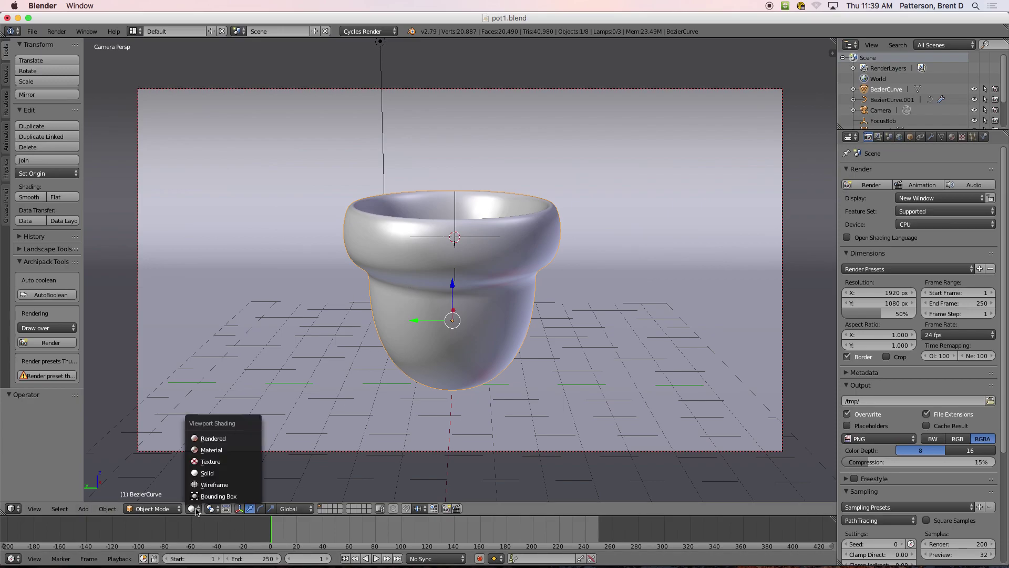
{"action": "left_click", "coordinate": [223, 438]}
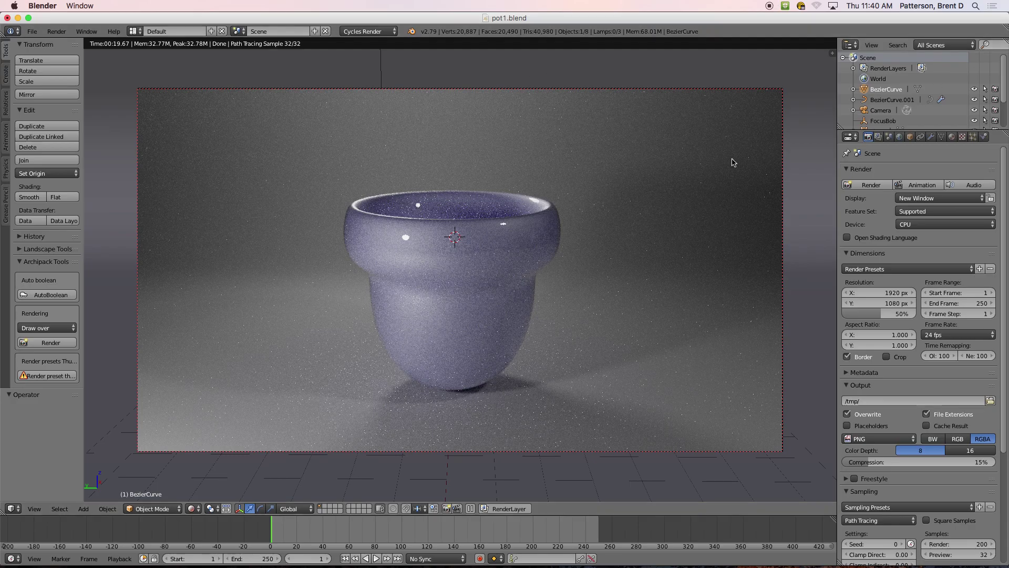
{"action": "left_click", "coordinate": [193, 509]}
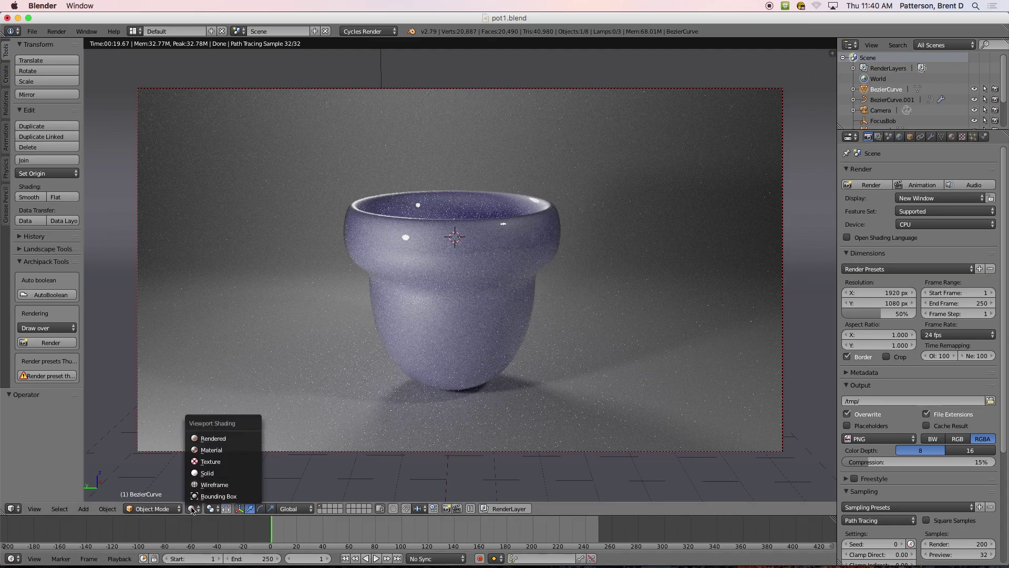
{"action": "left_click", "coordinate": [220, 473]}
Split the 3D viewport into two side-by-side areas and make the new area a UV/Image Editor.
{"action": "left_click_drag", "start_coordinate": [833, 41], "coordinate": [453, 103]}
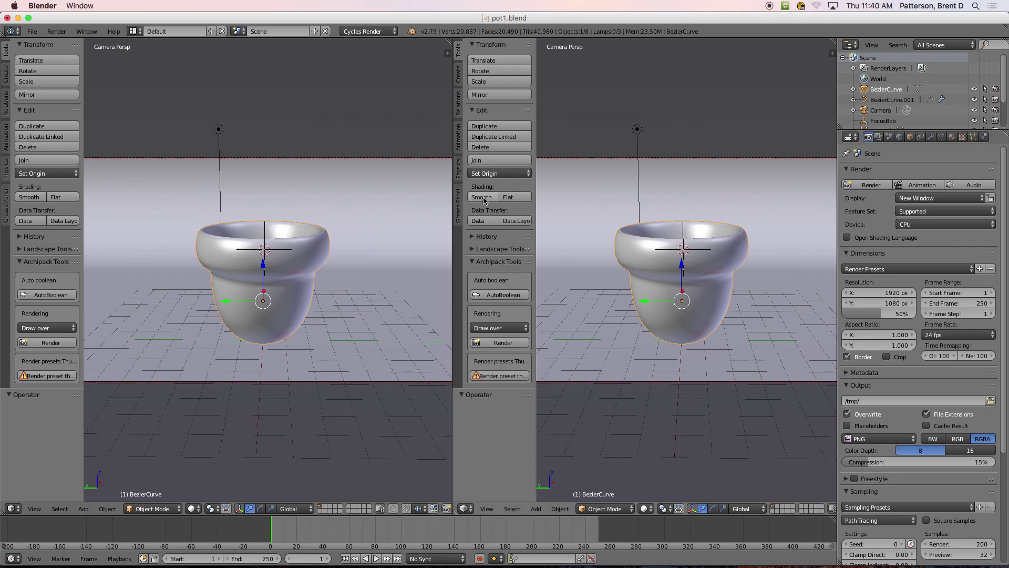
{"action": "left_click", "coordinate": [465, 513]}
{"action": "left_click", "coordinate": [490, 423]}
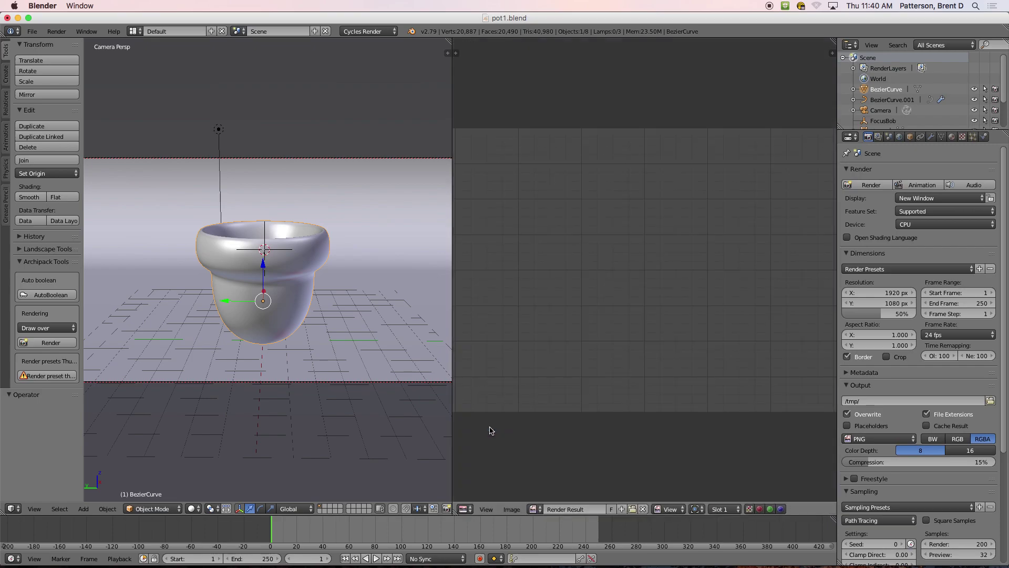
{"action": "left_click_drag", "start_coordinate": [452, 187], "coordinate": [442, 186]}
{"action": "scroll", "coordinate": [223, 264], "scroll_direction": "up", "scroll_amount": 3}
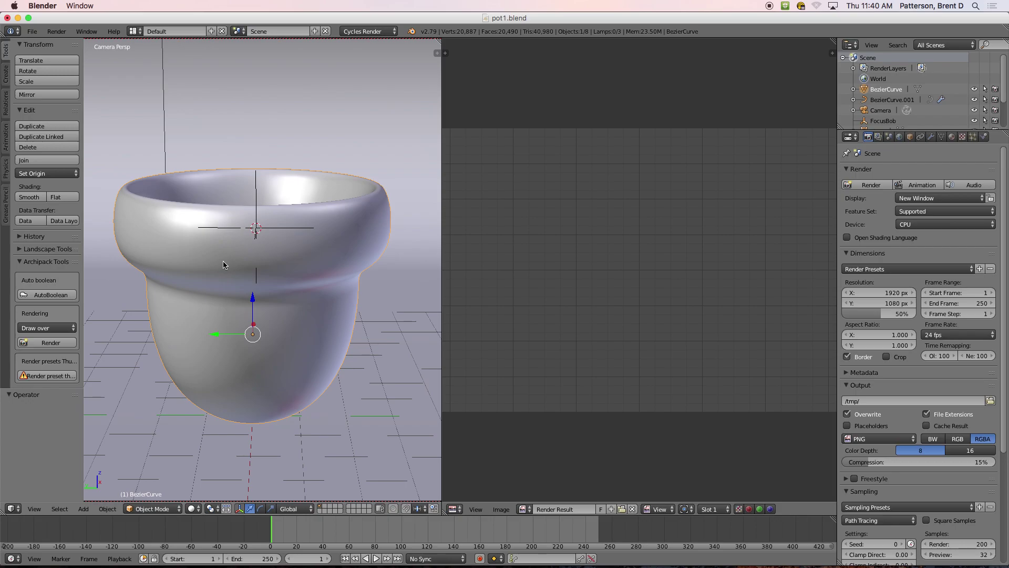
Duplicate the pot, place the copy off to the side and move it to layer 2.
{"action": "key", "text": "shift+d"}
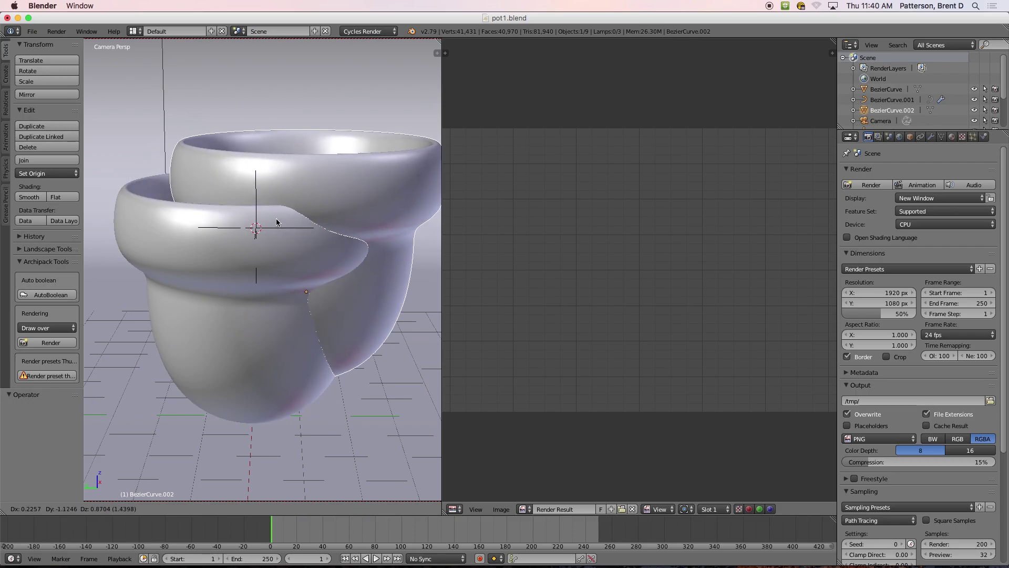
{"action": "left_click", "coordinate": [280, 209]}
{"action": "key", "text": "m"}
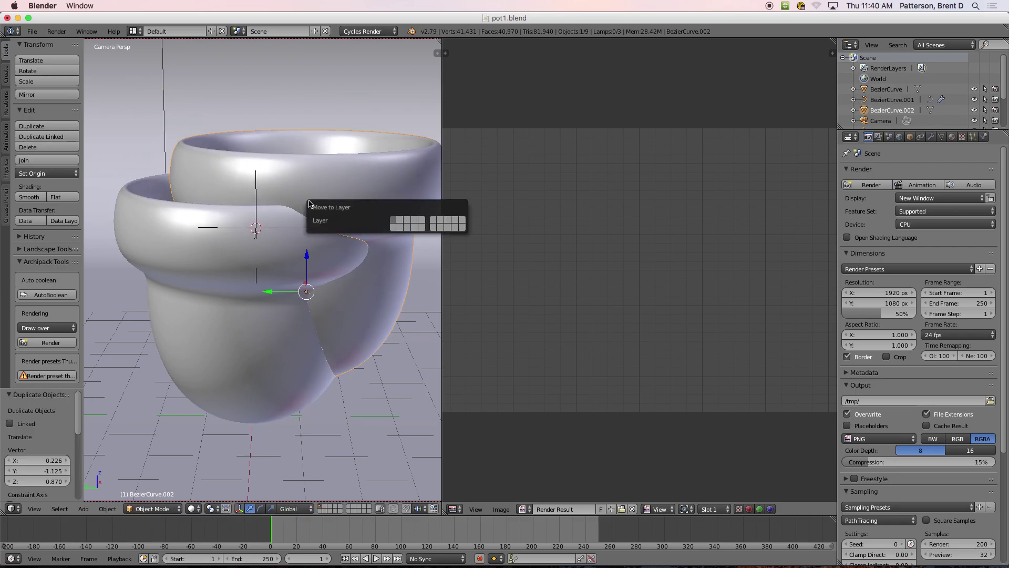
{"action": "left_click", "coordinate": [395, 220]}
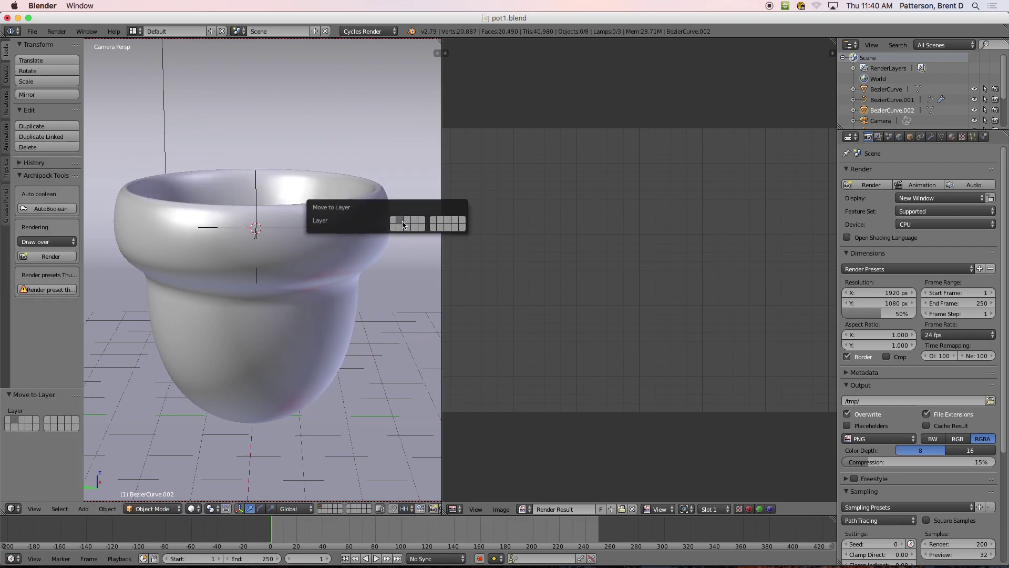
Reselect the original pot and enter Edit Mode with its front facing the view.
{"action": "right_click", "coordinate": [151, 255]}
{"action": "right_click", "coordinate": [151, 256]}
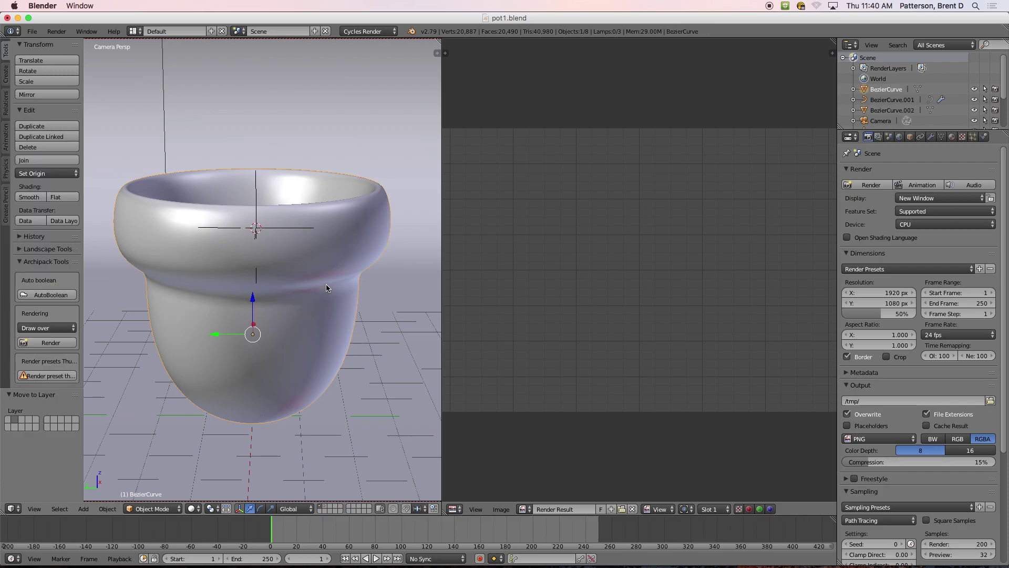
{"action": "key", "text": "Tab"}
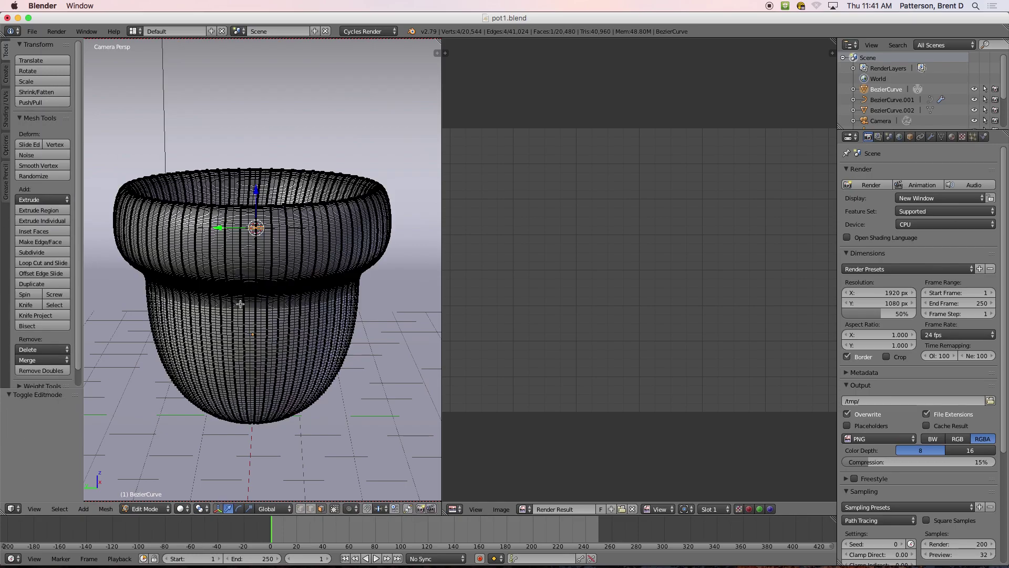
{"action": "middle_click_drag", "start_coordinate": [246, 303], "coordinate": [252, 286]}
{"action": "scroll", "coordinate": [252, 286], "scroll_direction": "up", "scroll_amount": 5}
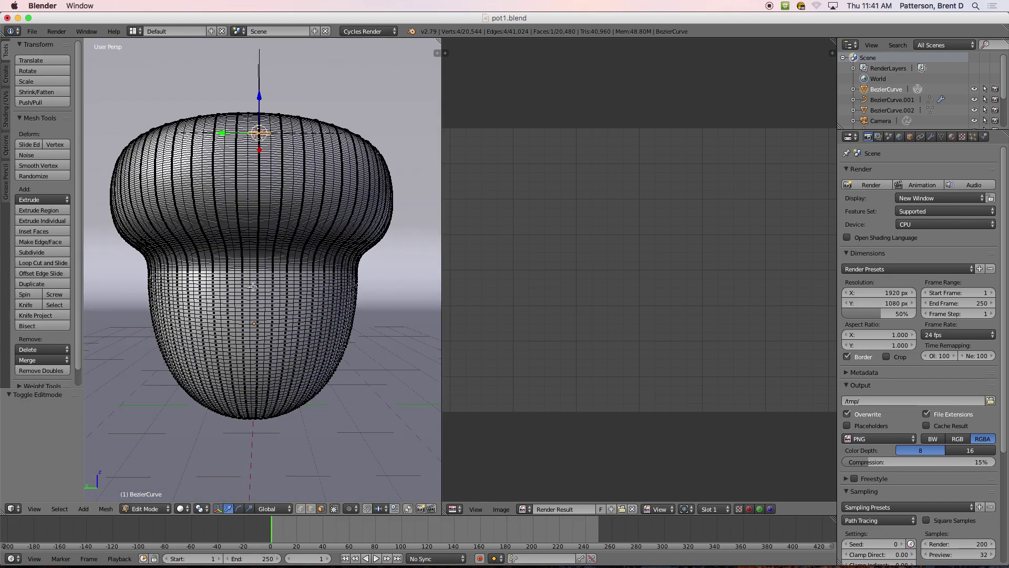
{"action": "scroll", "coordinate": [252, 286], "scroll_direction": "up", "scroll_amount": 2}
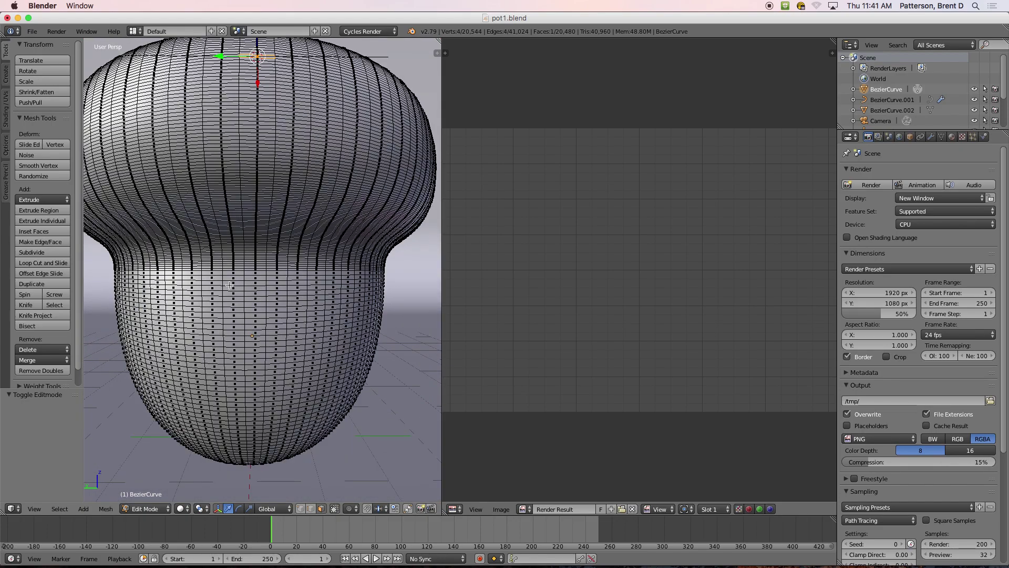
Try circle-selecting the front of the pot's lower body, trim the selection and clear it.
{"action": "key", "text": "c"}
{"action": "scroll", "coordinate": [233, 297], "scroll_direction": "up", "scroll_amount": 3}
{"action": "mouse_move", "coordinate": [184, 279]}
{"action": "left_mouse_down"}
{"action": "mouse_move", "coordinate": [183, 383]}
{"action": "mouse_move", "coordinate": [208, 402]}
{"action": "mouse_move", "coordinate": [303, 405]}
{"action": "mouse_move", "coordinate": [326, 368]}
{"action": "mouse_move", "coordinate": [316, 279]}
{"action": "mouse_move", "coordinate": [252, 305]}
{"action": "mouse_move", "coordinate": [250, 341]}
{"action": "left_mouse_up"}
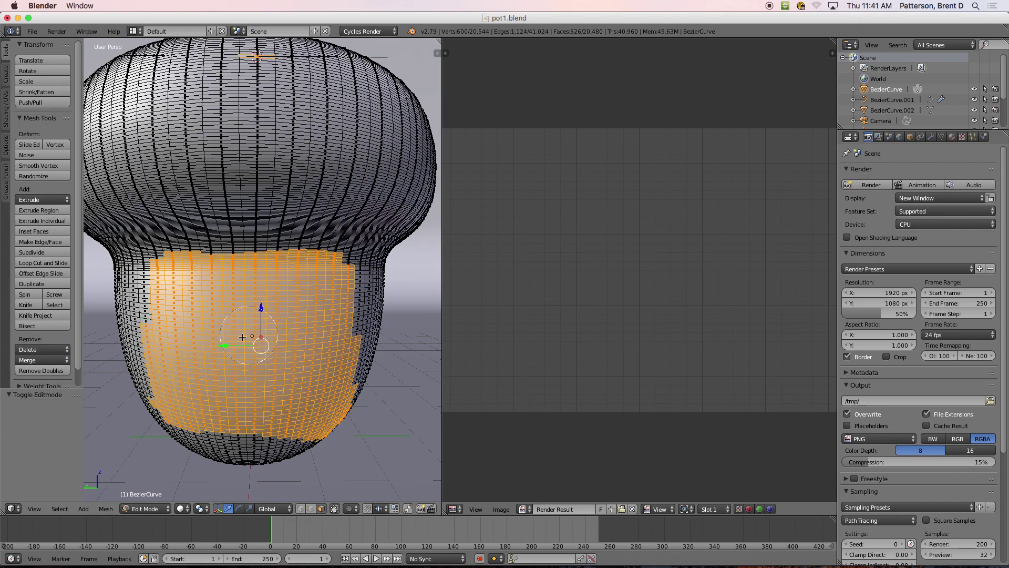
{"action": "mouse_move", "coordinate": [367, 345]}
{"action": "middle_mouse_down"}
{"action": "mouse_move", "coordinate": [372, 370]}
{"action": "mouse_move", "coordinate": [351, 433]}
{"action": "mouse_move", "coordinate": [340, 426]}
{"action": "mouse_move", "coordinate": [274, 457]}
{"action": "mouse_move", "coordinate": [193, 451]}
{"action": "middle_mouse_up"}
{"action": "scroll", "coordinate": [131, 403], "scroll_direction": "up", "scroll_amount": 2}
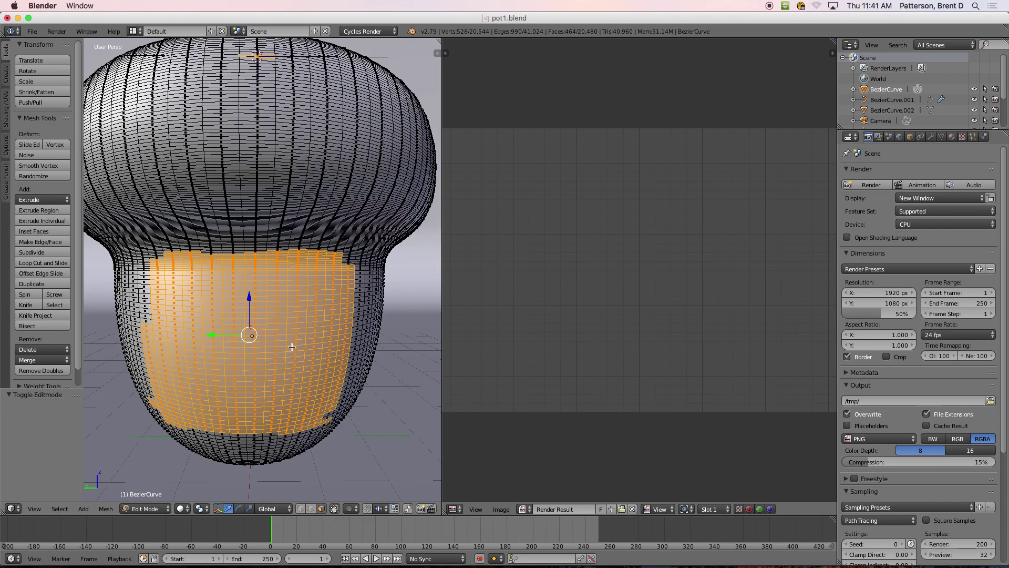
{"action": "key", "text": "a"}
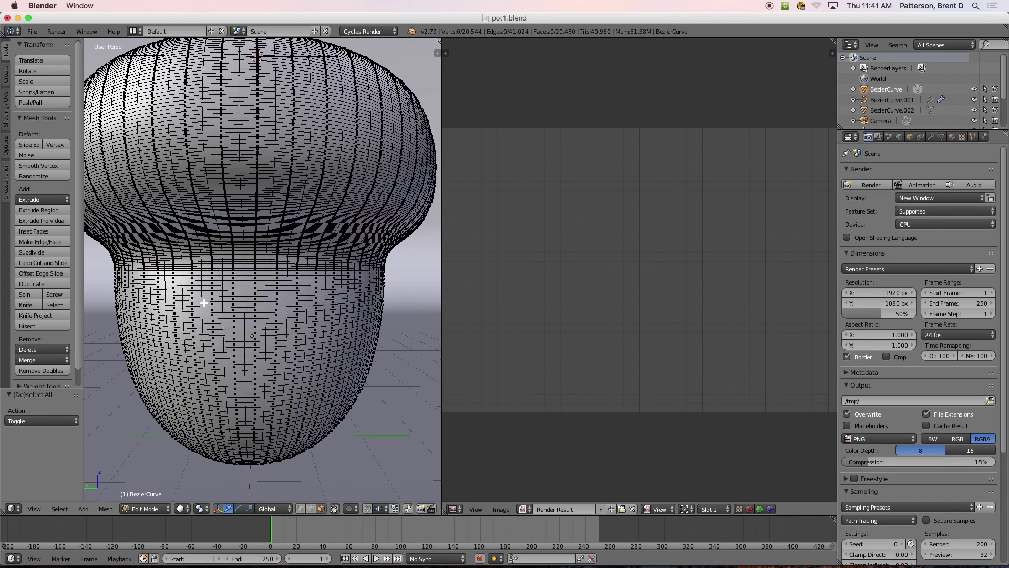
Box-select a rectangular patch of vertices on the front of the pot's lower body for the label.
{"action": "scroll", "coordinate": [199, 284], "scroll_direction": "down", "scroll_amount": 3}
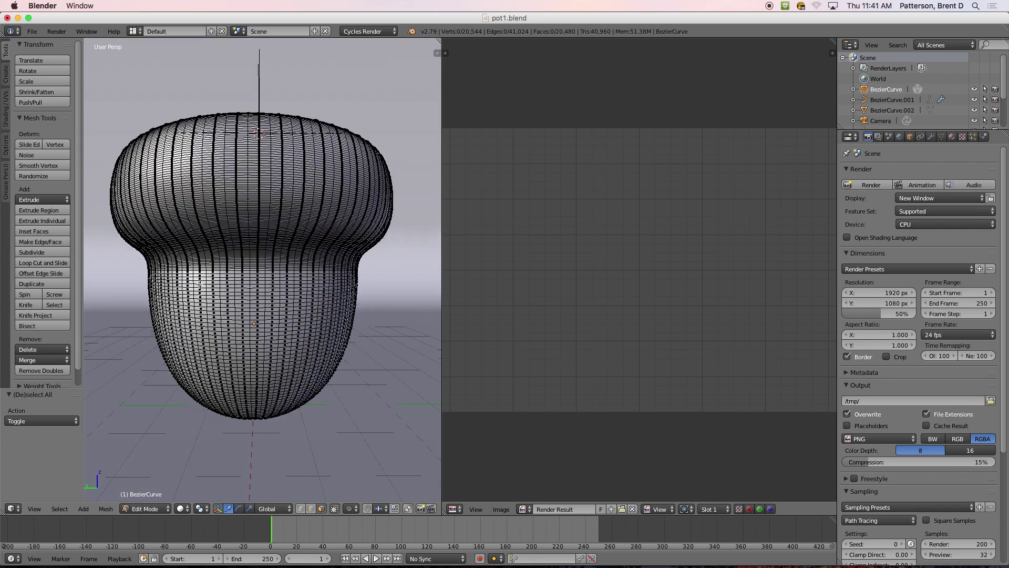
{"action": "key", "text": "b"}
{"action": "left_click_drag", "start_coordinate": [189, 273], "coordinate": [319, 383]}
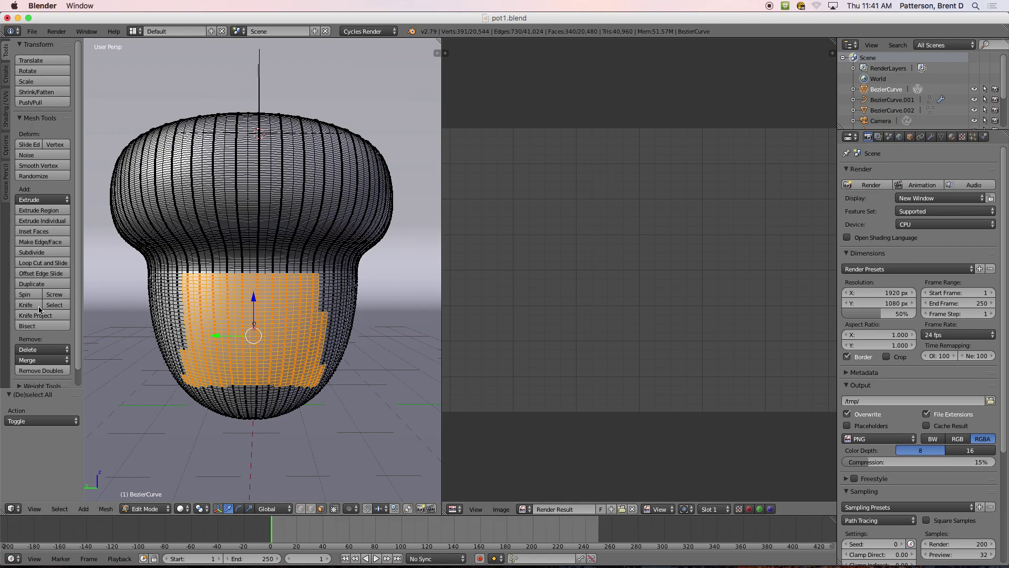
Add a vertex group named label, assign the selected patch to it, and test deselecting and selecting the group.
{"action": "left_click", "coordinate": [942, 137]}
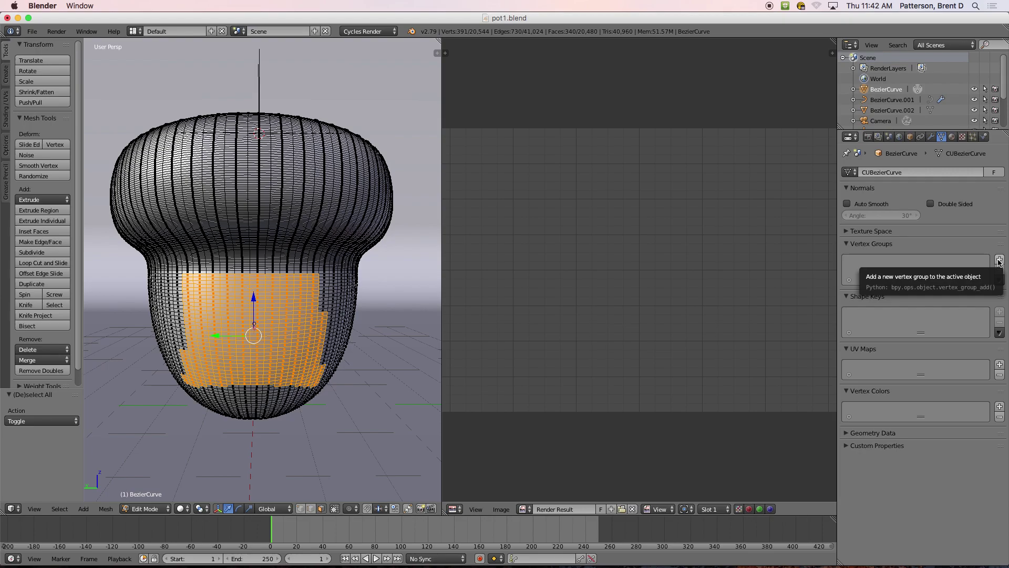
{"action": "left_click", "coordinate": [999, 261]}
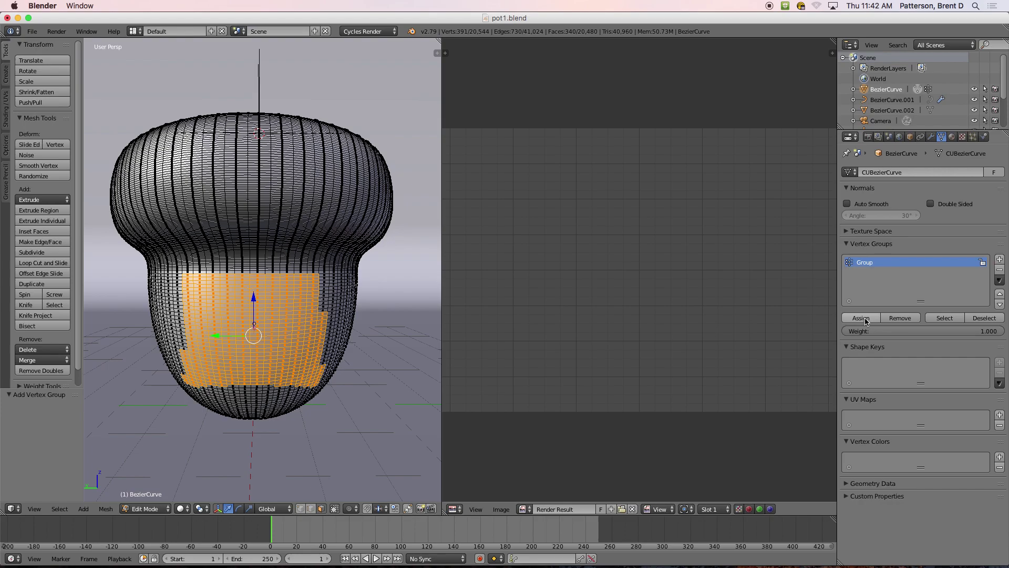
{"action": "left_click", "coordinate": [981, 319]}
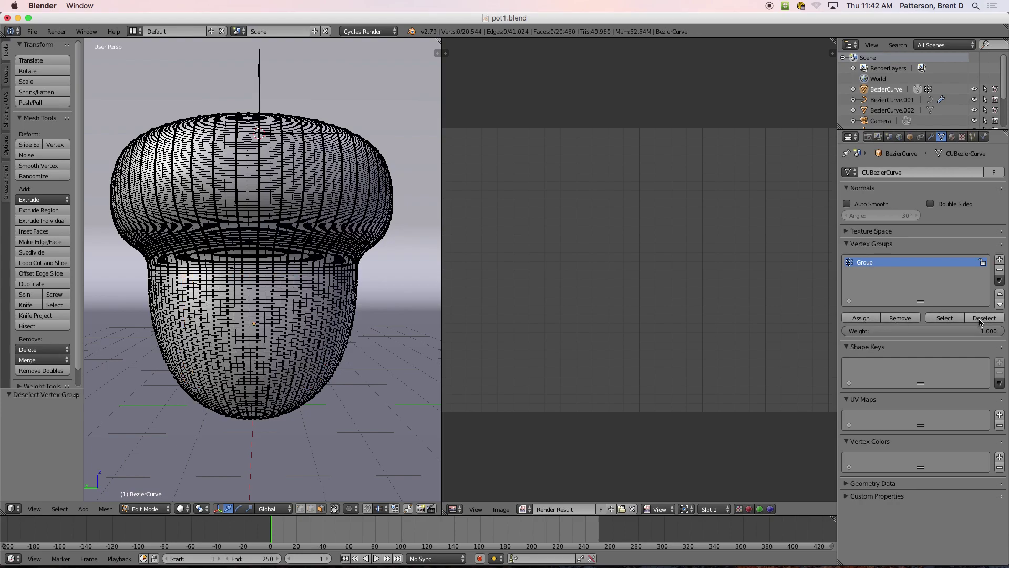
{"action": "left_click", "coordinate": [946, 319]}
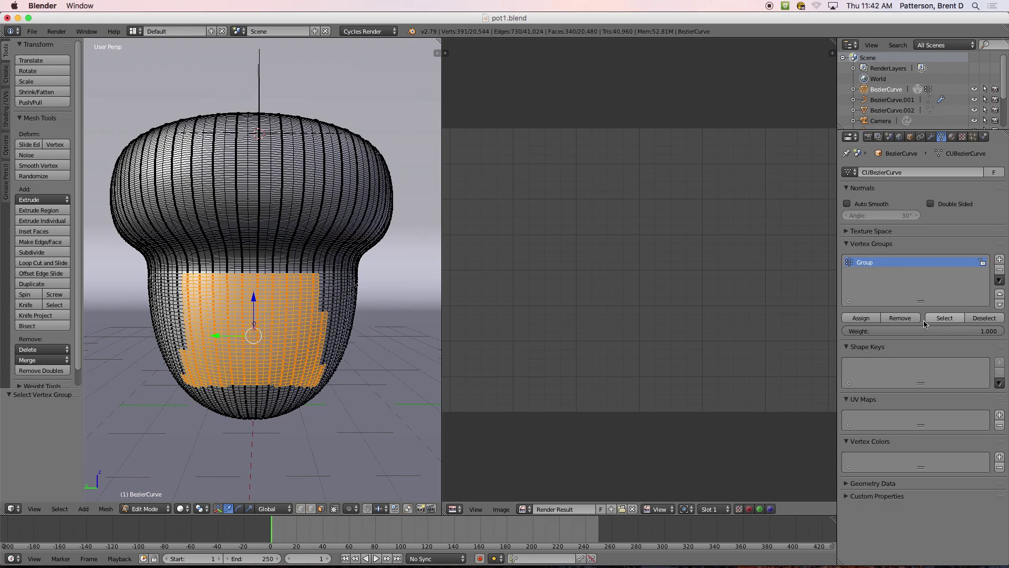
{"action": "double_click", "coordinate": [867, 262]}
{"action": "key", "text": "BackSpace"}
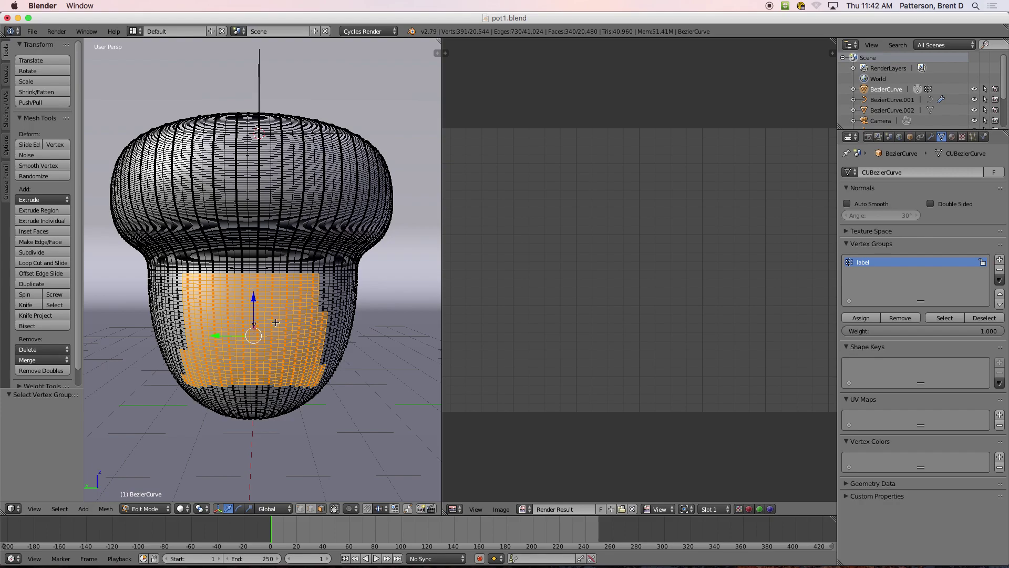
Unwrap the selected patch and unlink the Render Result image to show its UV layout.
{"action": "key", "text": "u"}
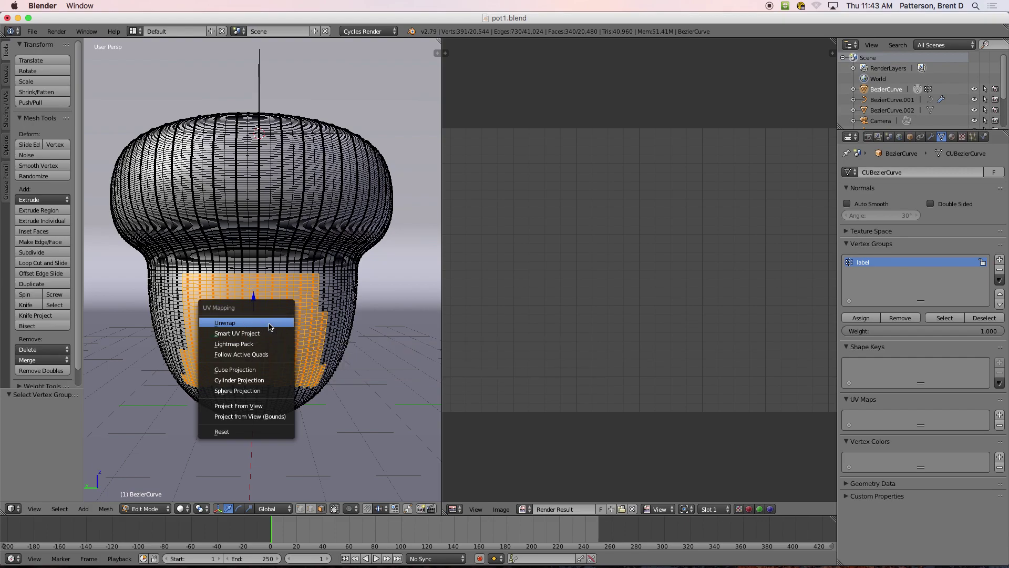
{"action": "left_click", "coordinate": [247, 323]}
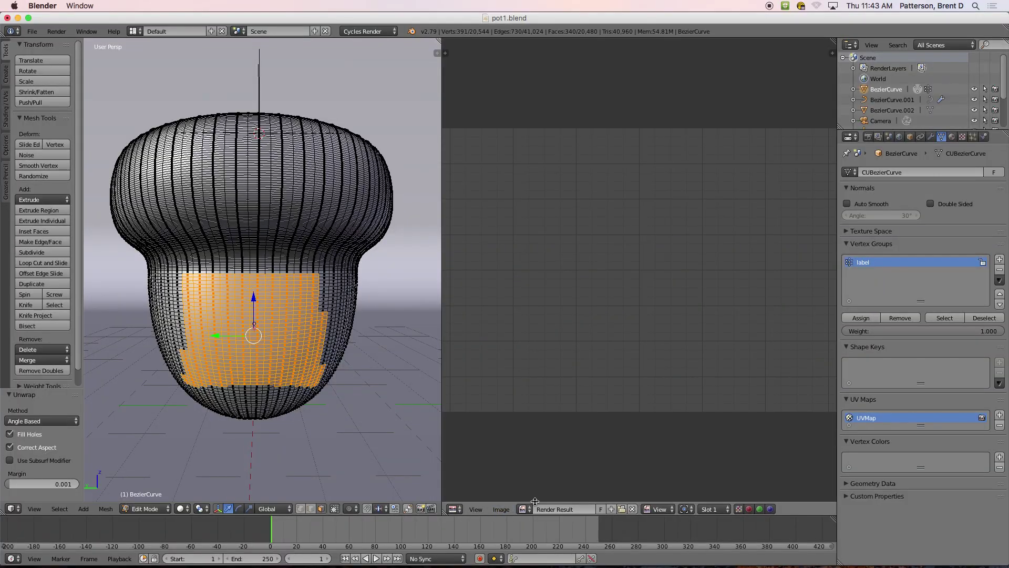
{"action": "left_click", "coordinate": [634, 509]}
{"action": "scroll", "coordinate": [662, 336], "scroll_direction": "up", "scroll_amount": 3}
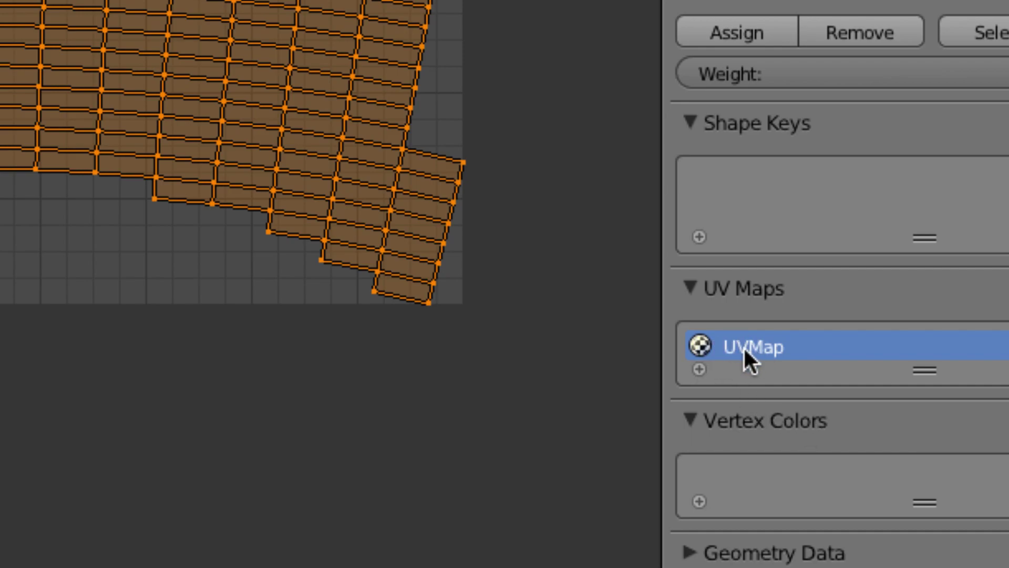
Rename the pot's UV map to labelUV and return to Object Mode.
{"action": "double_click", "coordinate": [742, 345]}
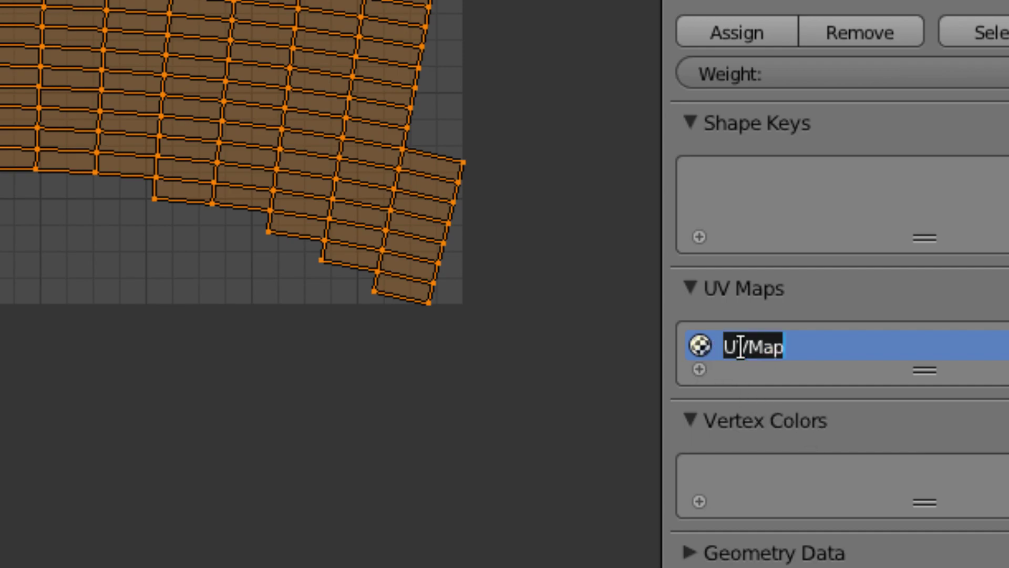
{"action": "type", "text": "labelUV"}
{"action": "key", "text": "Return"}
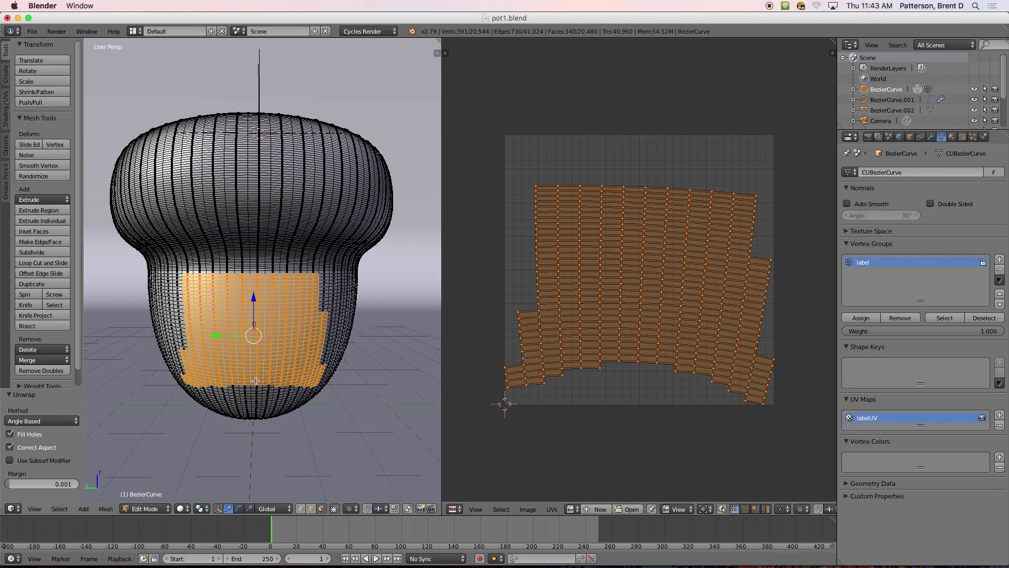
{"action": "key", "text": "Tab"}
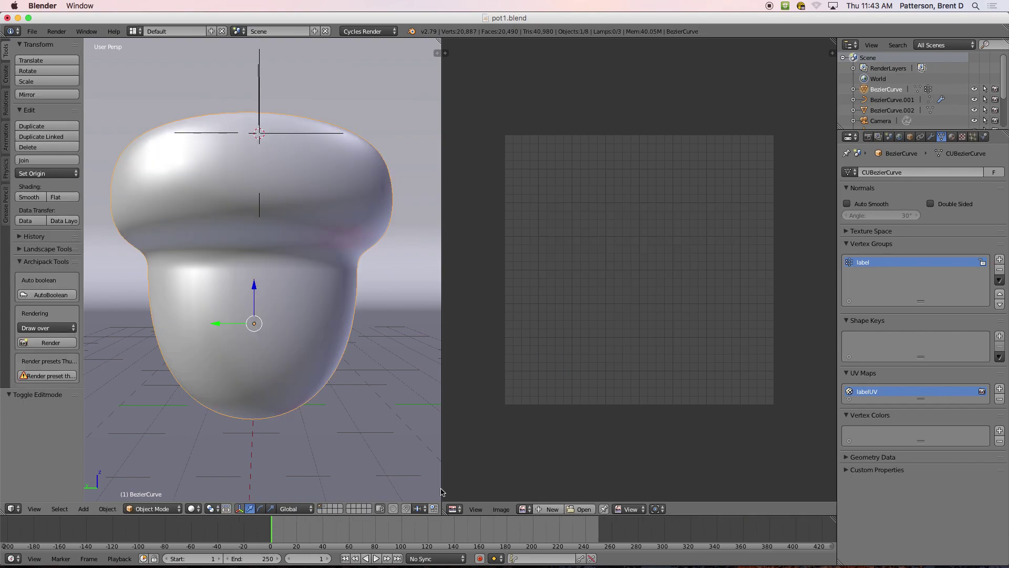
Switch the UV/Image Editor area to the Node Editor and nudge the Mix node feeding the Diffuse BSDF.
{"action": "left_click", "coordinate": [455, 509]}
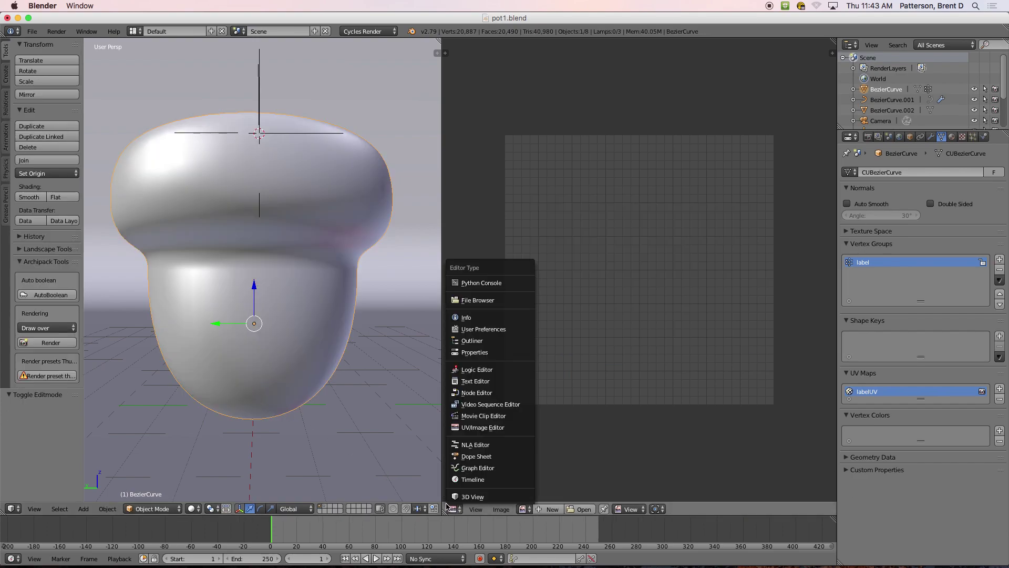
{"action": "left_click", "coordinate": [483, 393]}
{"action": "scroll", "coordinate": [650, 303], "scroll_direction": "up", "scroll_amount": 3}
{"action": "scroll", "coordinate": [651, 303], "scroll_direction": "down", "scroll_amount": 2}
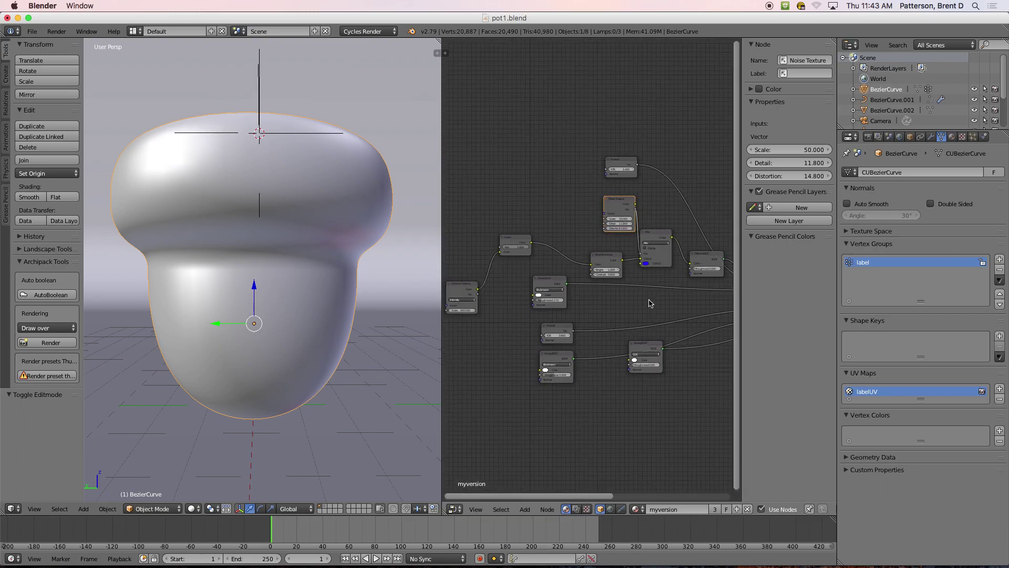
{"action": "scroll", "coordinate": [650, 304], "scroll_direction": "down", "scroll_amount": 3}
{"action": "scroll", "coordinate": [596, 299], "scroll_direction": "up", "scroll_amount": 6}
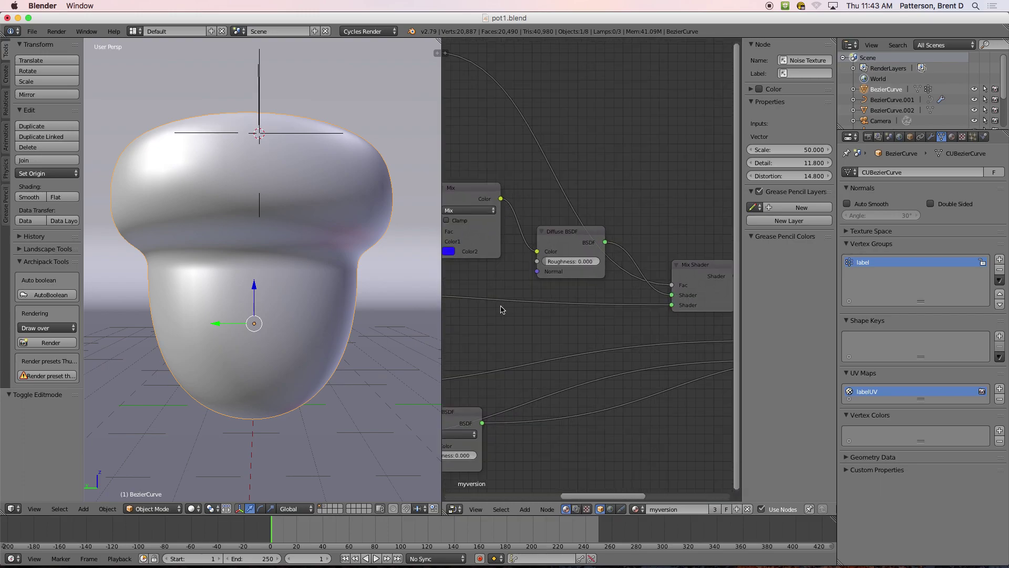
{"action": "middle_click_drag", "start_coordinate": [502, 282], "coordinate": [614, 276]}
{"action": "left_click_drag", "start_coordinate": [577, 194], "coordinate": [596, 190]}
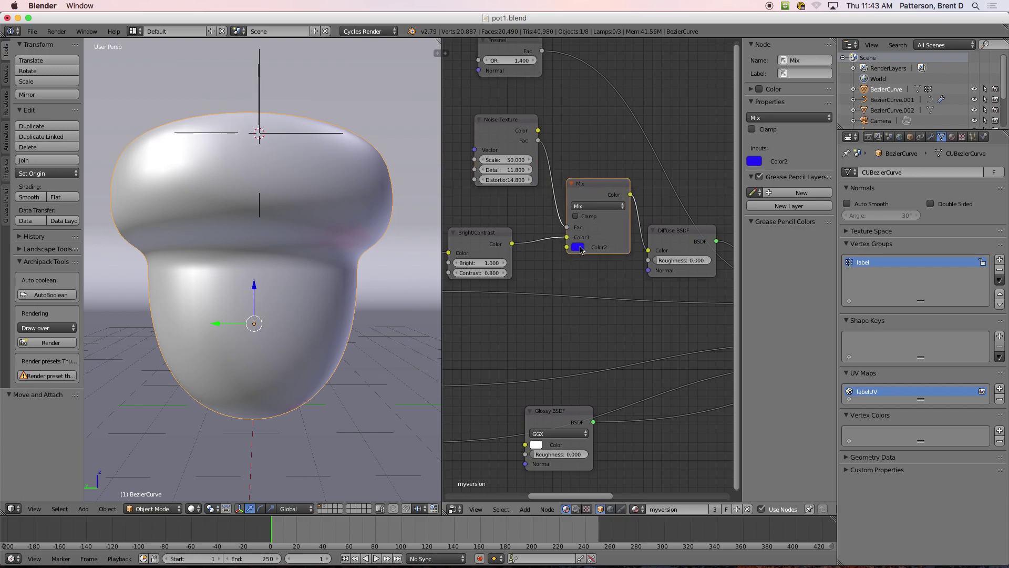
Switch to Finder, preview SchoolofArtsandHum_vert_4c.eps and the PNG version in Documents, and return to Blender.
{"action": "left_click", "coordinate": [123, 558]}
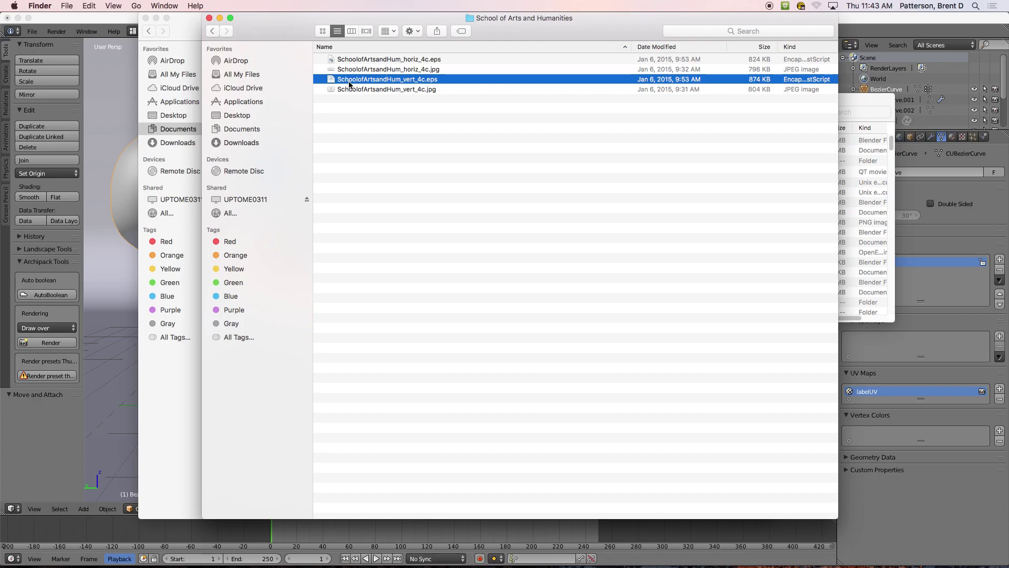
{"action": "key", "text": "space"}
{"action": "key", "text": "space"}
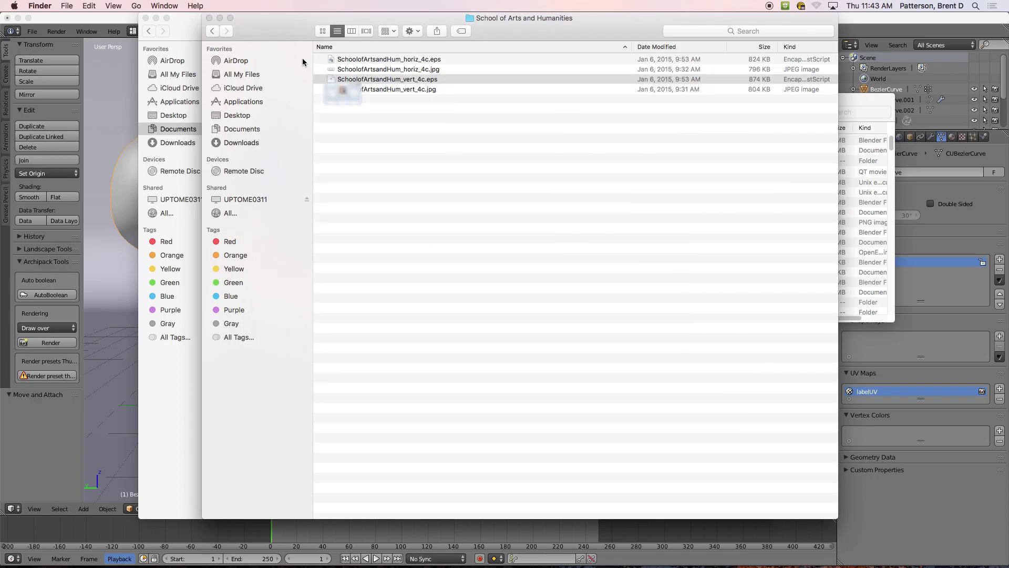
{"action": "left_click", "coordinate": [199, 42]}
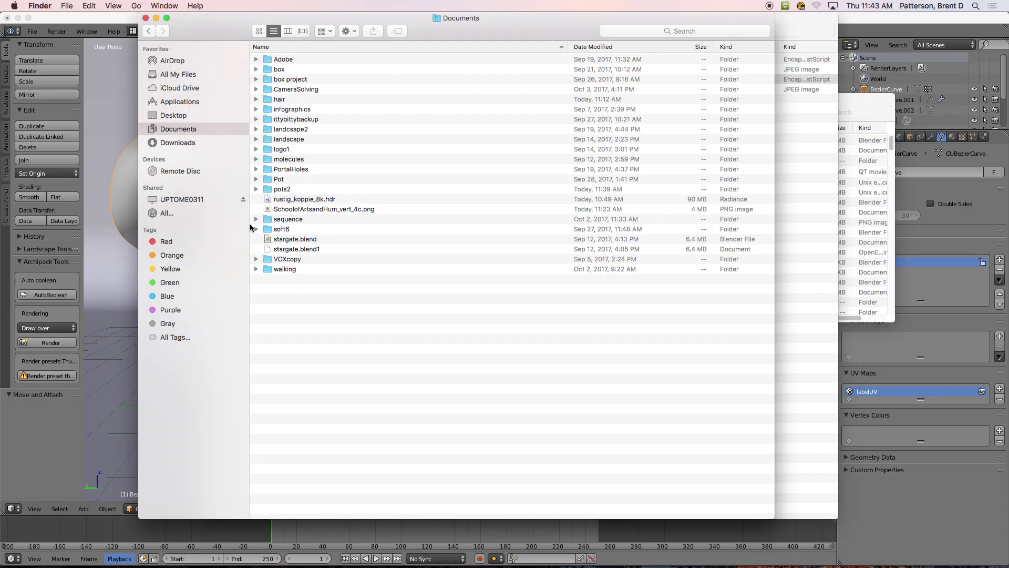
{"action": "left_click", "coordinate": [317, 209]}
{"action": "key", "text": "space"}
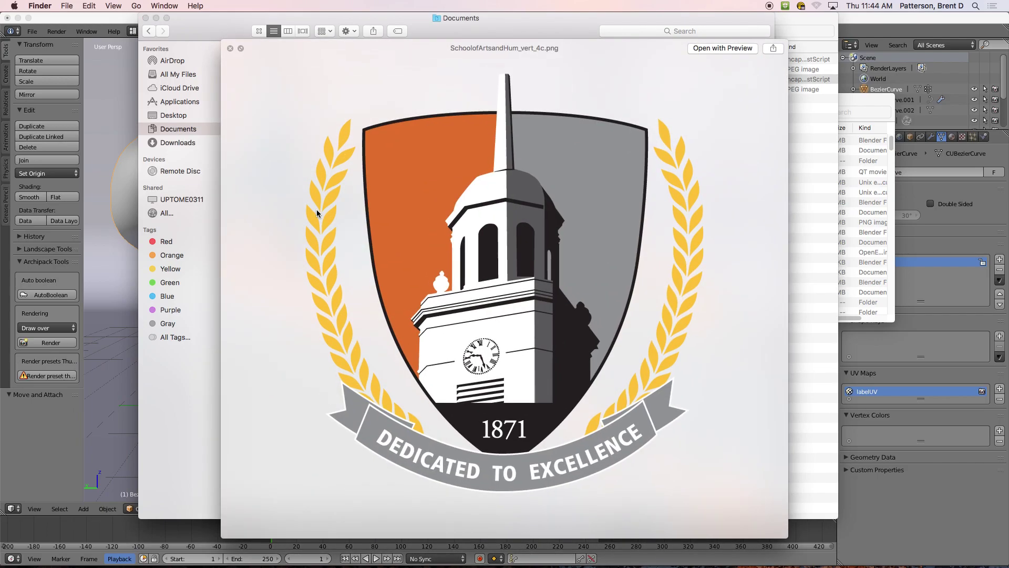
{"action": "key", "text": "space"}
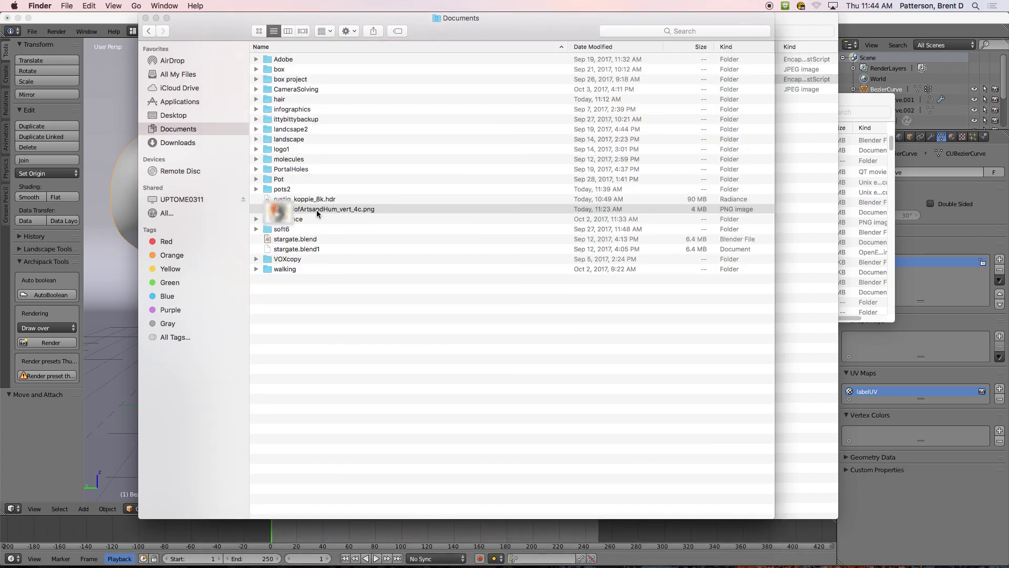
{"action": "left_click", "coordinate": [86, 22]}
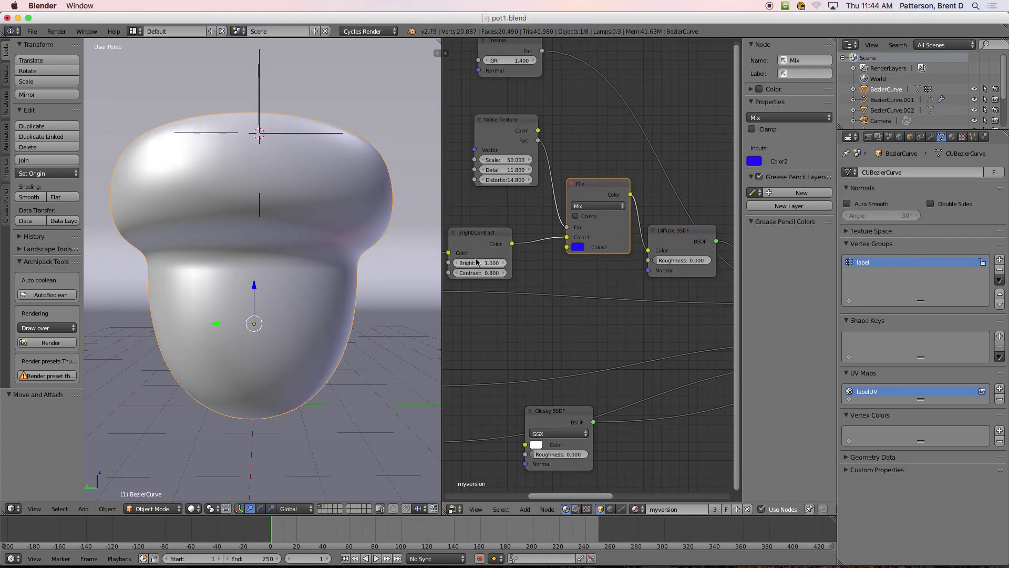
Set the 3D viewport shading to Rendered.
{"action": "scroll", "coordinate": [489, 262], "scroll_direction": "down", "scroll_amount": 9}
{"action": "scroll", "coordinate": [500, 257], "scroll_direction": "up", "scroll_amount": 4}
{"action": "middle_click_drag", "start_coordinate": [518, 249], "coordinate": [499, 173]}
{"action": "scroll", "coordinate": [499, 173], "scroll_direction": "up", "scroll_amount": 1}
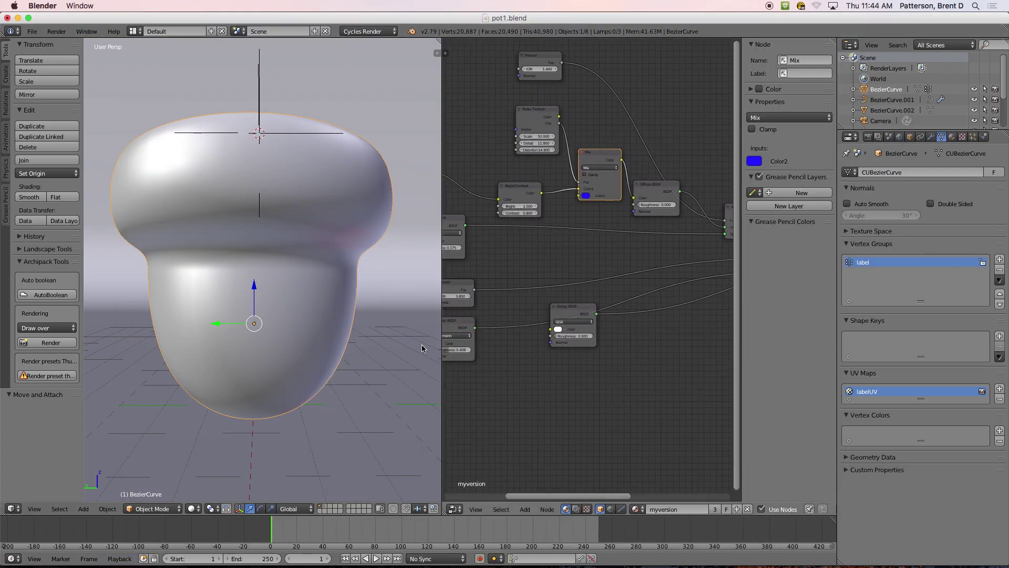
{"action": "left_click", "coordinate": [191, 508]}
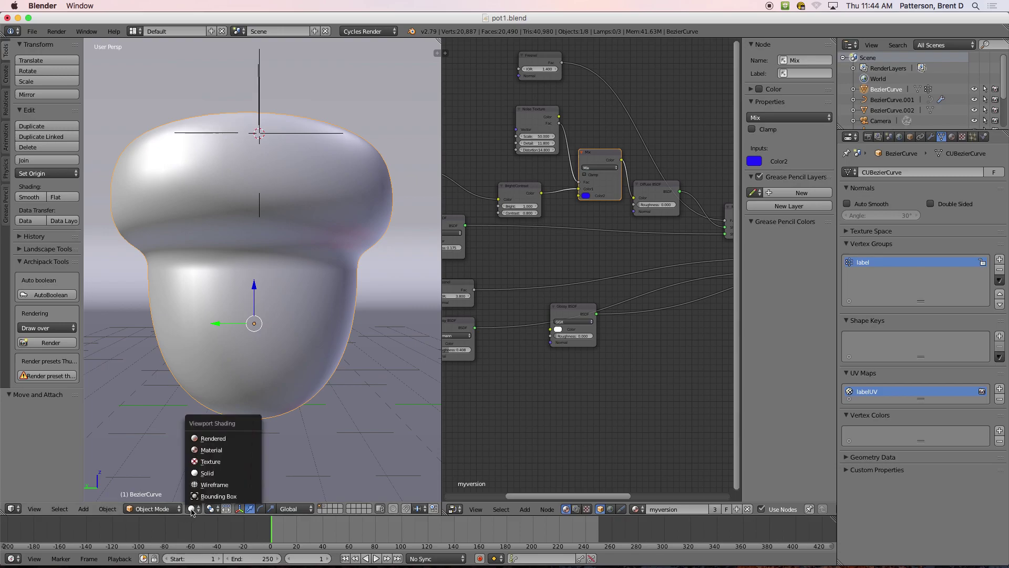
{"action": "left_click", "coordinate": [223, 439]}
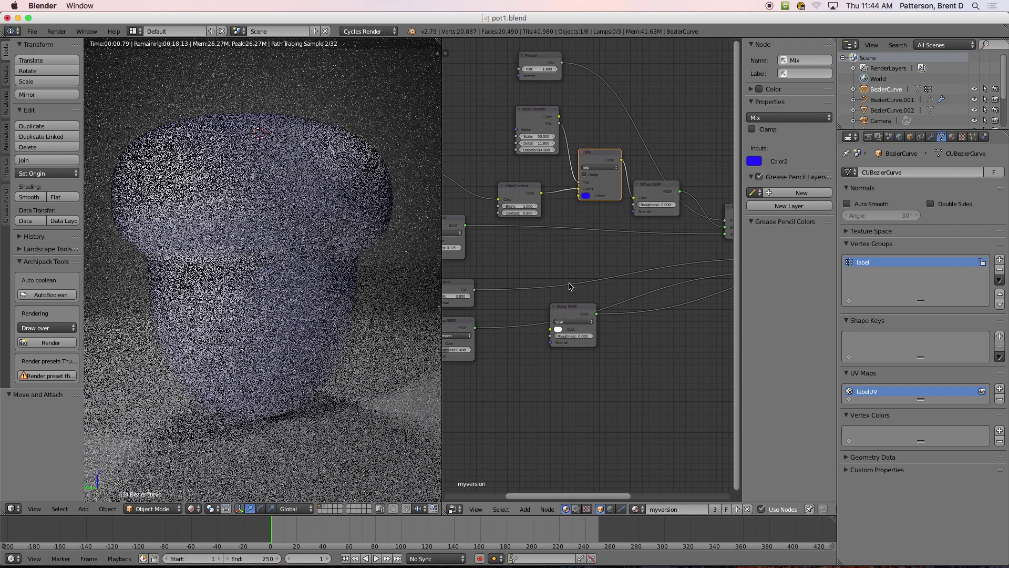
Add an Image Texture node below the Glossy BSDF node in the pot's material.
{"action": "middle_click_drag", "start_coordinate": [526, 324], "coordinate": [518, 269]}
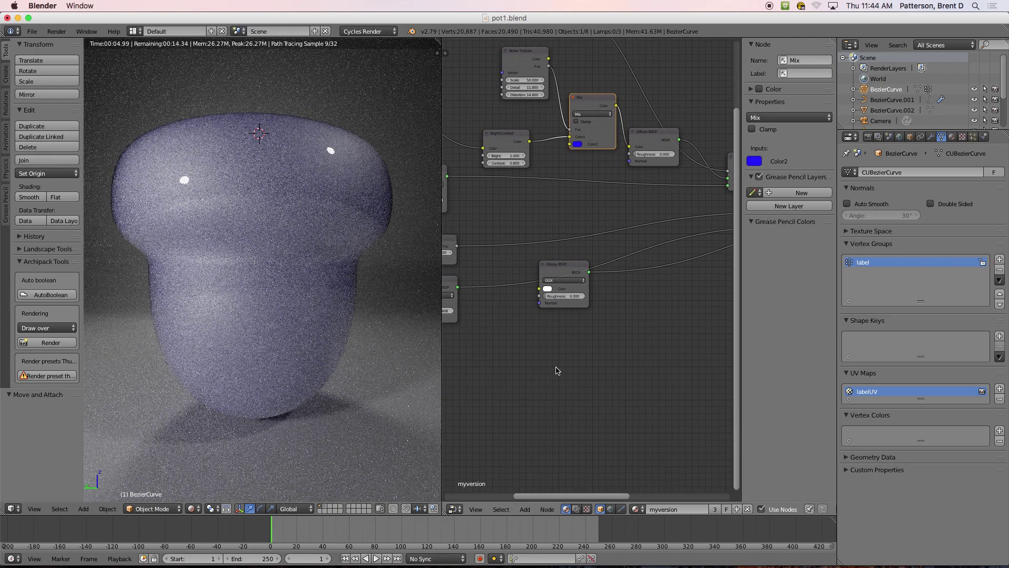
{"action": "key", "text": "shift+a"}
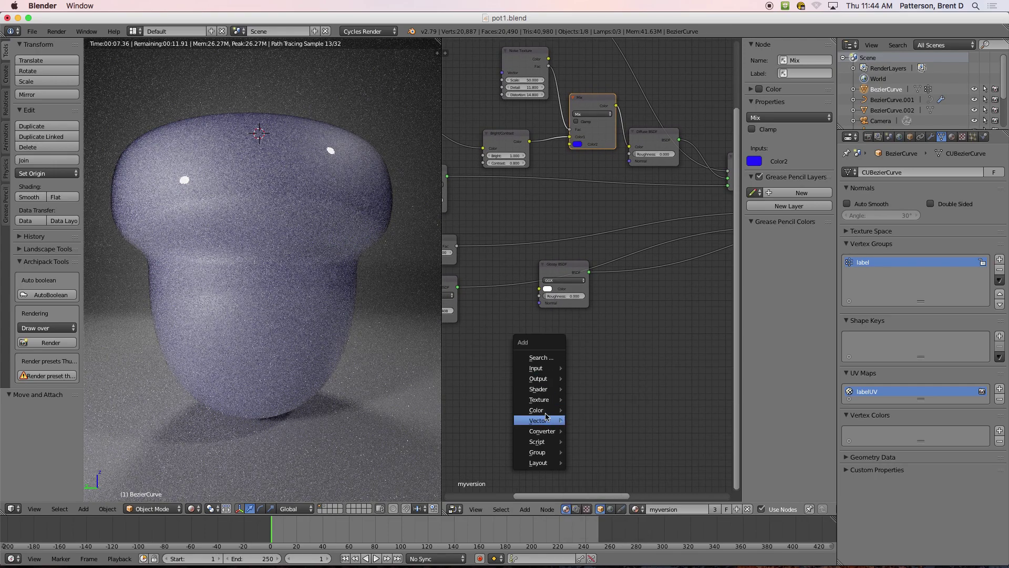
{"action": "mouse_move", "coordinate": [547, 400]}
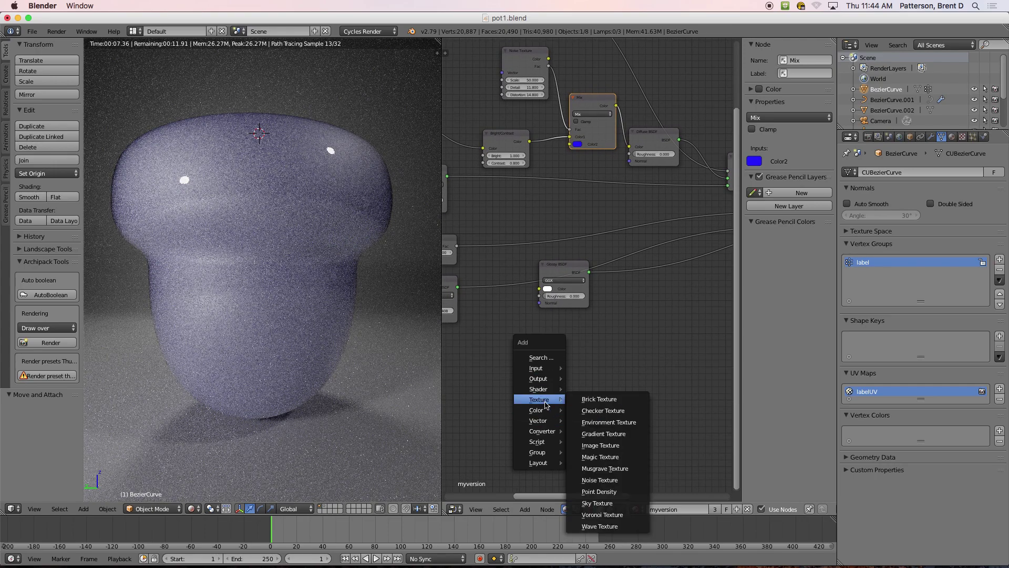
{"action": "left_click", "coordinate": [597, 446]}
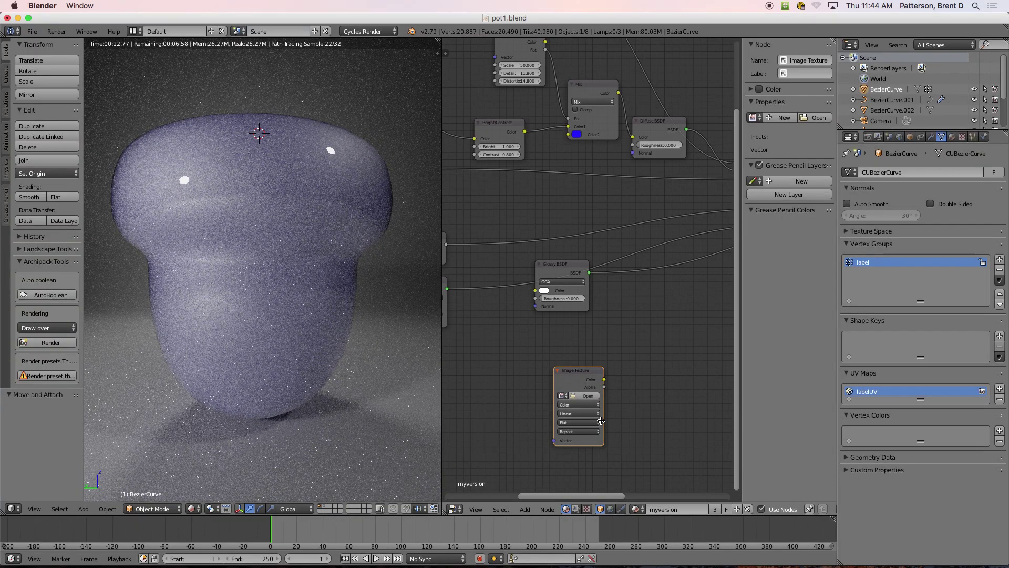
Load SchoolofArtsandHum_vert_4c.png from the Documents folder into the Image Texture node.
{"action": "scroll", "coordinate": [599, 419], "scroll_direction": "down", "scroll_amount": 4}
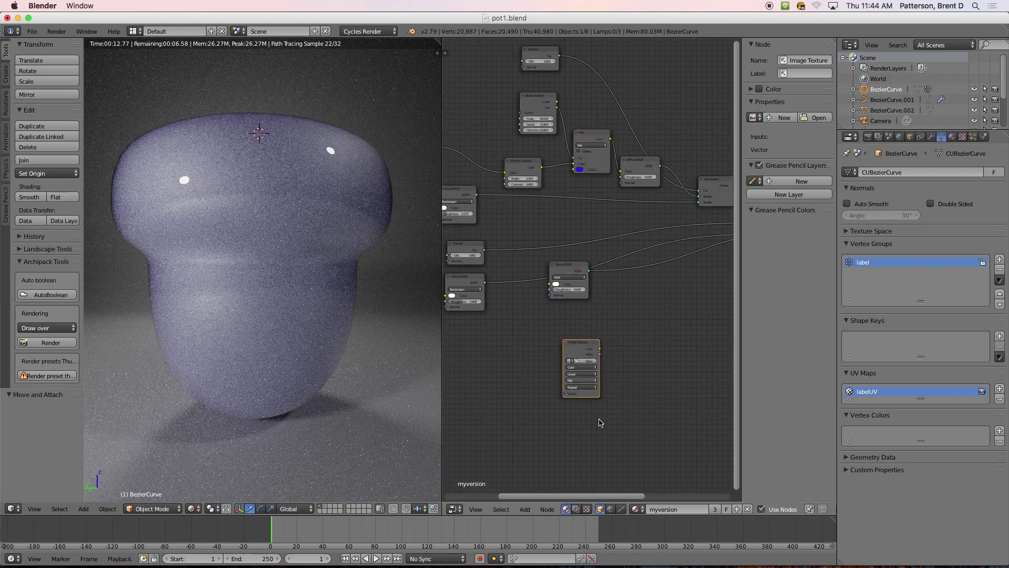
{"action": "scroll", "coordinate": [600, 423], "scroll_direction": "up", "scroll_amount": 3}
{"action": "middle_click_drag", "start_coordinate": [599, 421], "coordinate": [587, 279]}
{"action": "left_click", "coordinate": [579, 362]}
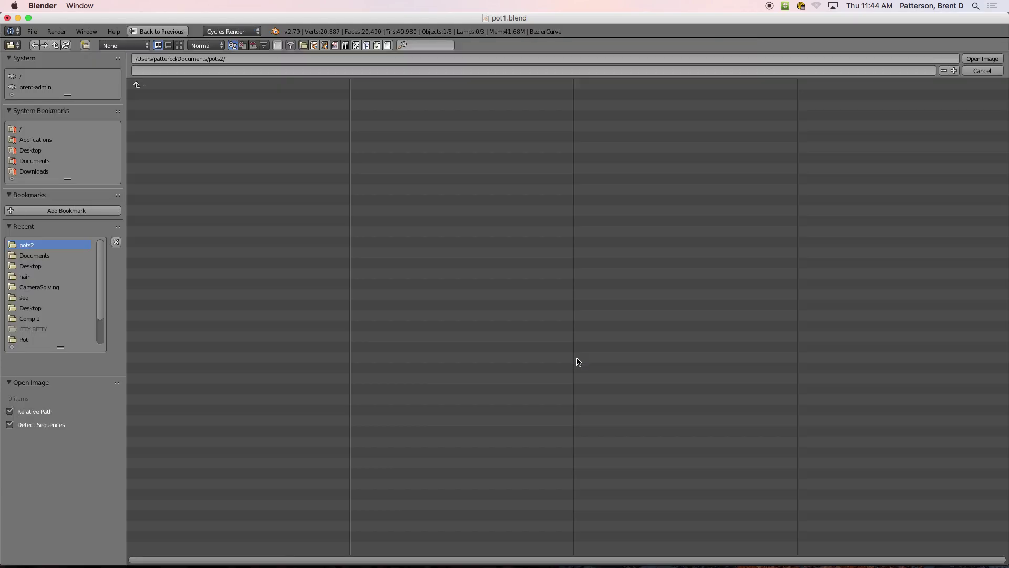
{"action": "left_click", "coordinate": [139, 85]}
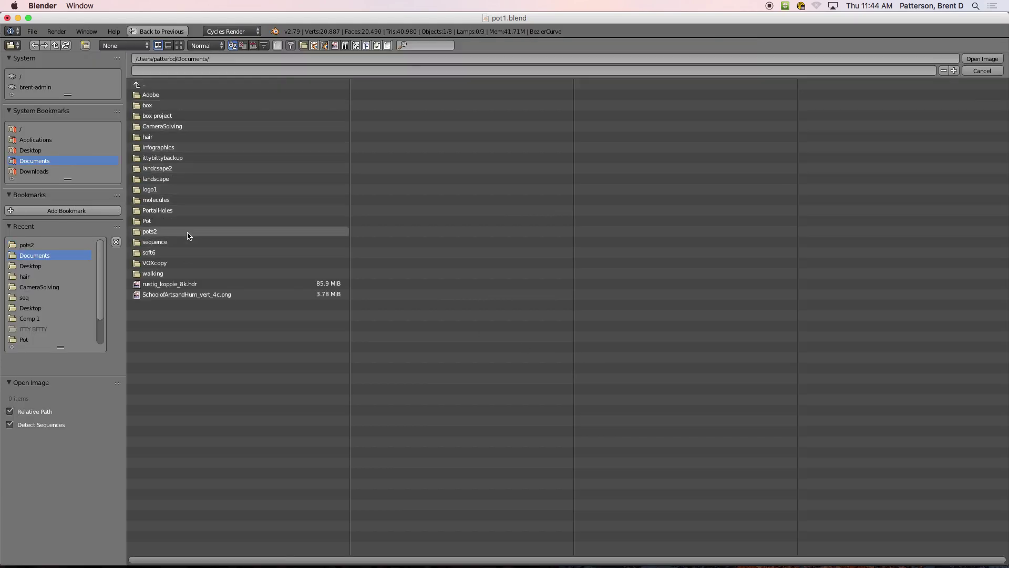
{"action": "left_click", "coordinate": [197, 294]}
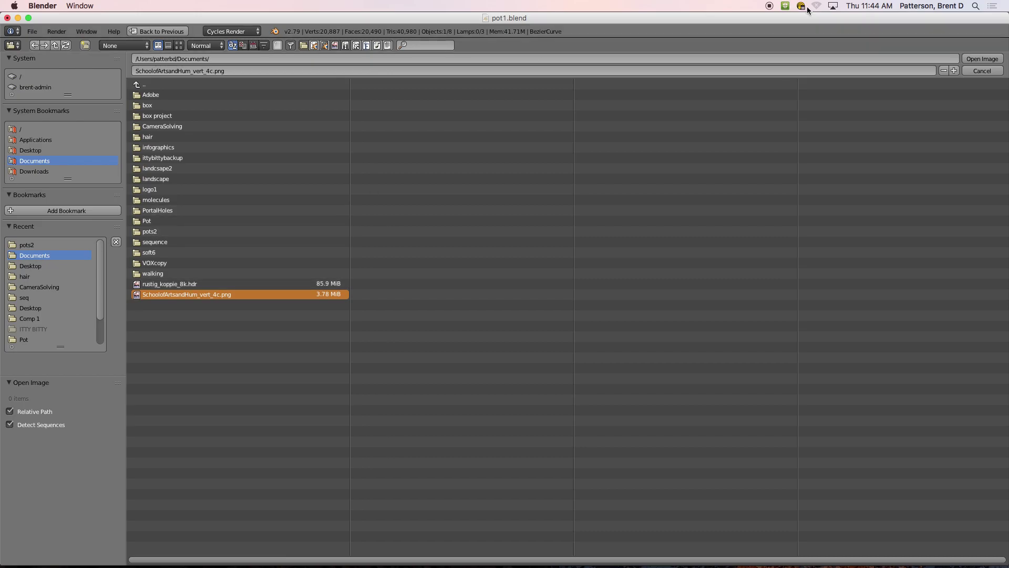
{"action": "left_click", "coordinate": [982, 59]}
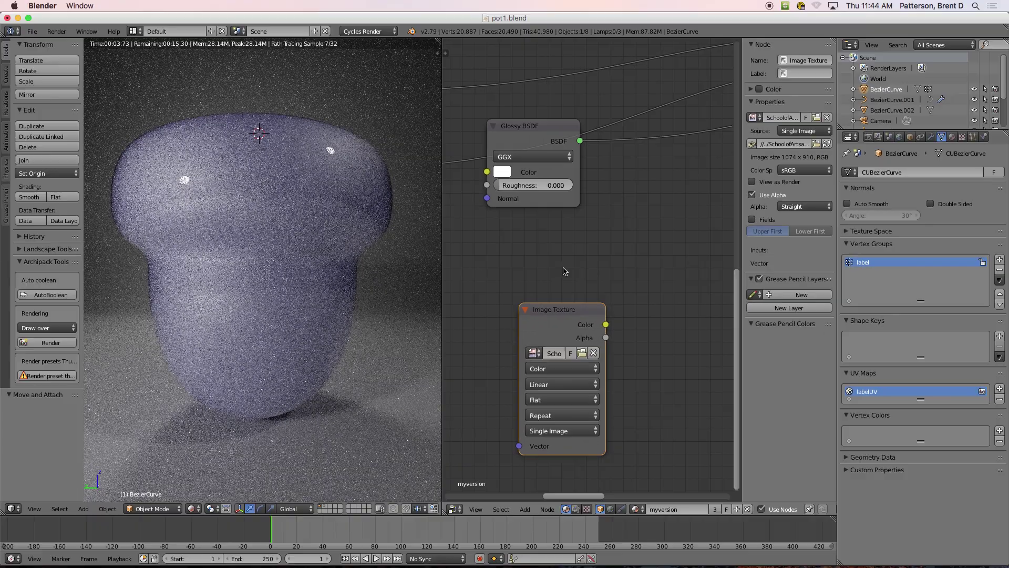
Reposition the Image Texture node and link its Color output to the Mix node's Color2 input.
{"action": "scroll", "coordinate": [566, 271], "scroll_direction": "down", "scroll_amount": 4}
{"action": "left_click_drag", "start_coordinate": [563, 283], "coordinate": [517, 269]}
{"action": "left_click_drag", "start_coordinate": [585, 46], "coordinate": [582, 56]}
{"action": "scroll", "coordinate": [582, 55], "scroll_direction": "up", "scroll_amount": 1}
{"action": "middle_click_drag", "start_coordinate": [577, 88], "coordinate": [573, 166]}
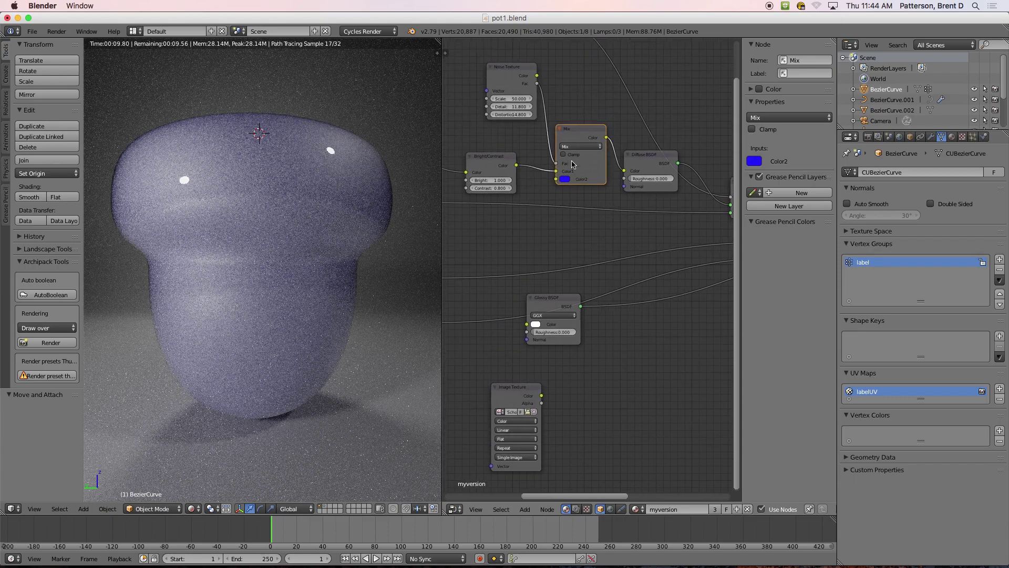
{"action": "scroll", "coordinate": [573, 166], "scroll_direction": "up", "scroll_amount": 4}
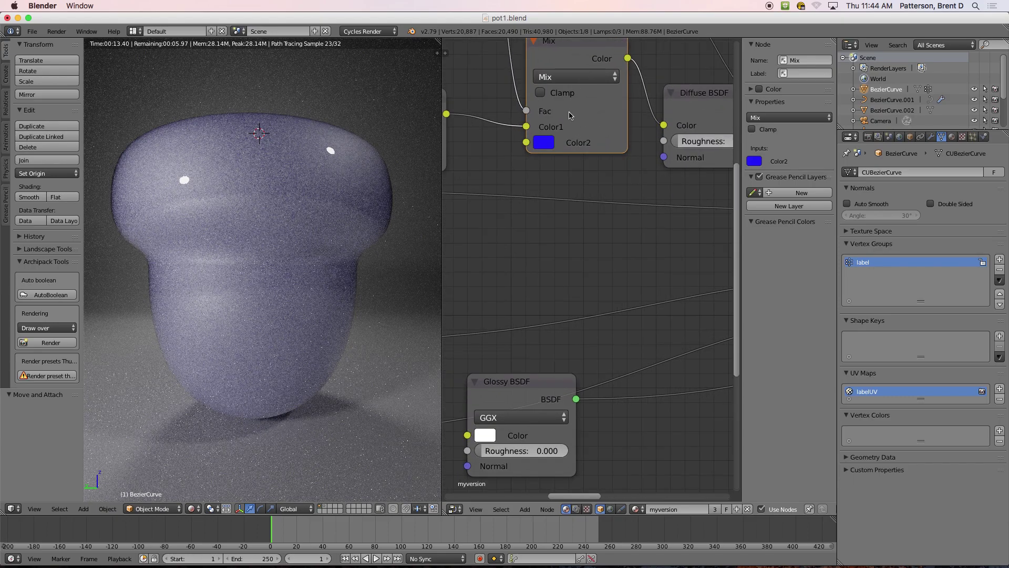
{"action": "scroll", "coordinate": [532, 383], "scroll_direction": "down", "scroll_amount": 4}
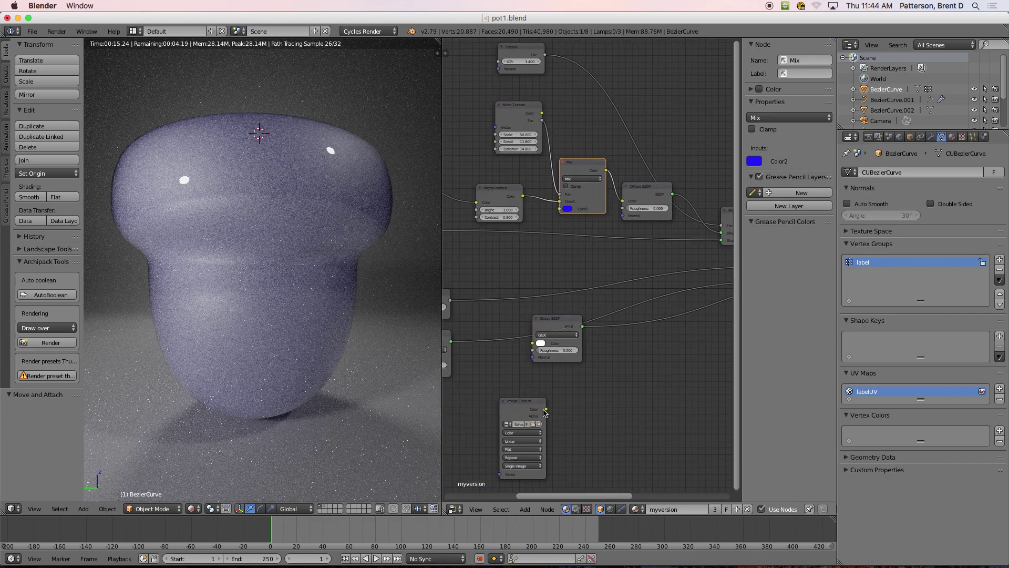
{"action": "left_click_drag", "start_coordinate": [547, 410], "coordinate": [560, 209]}
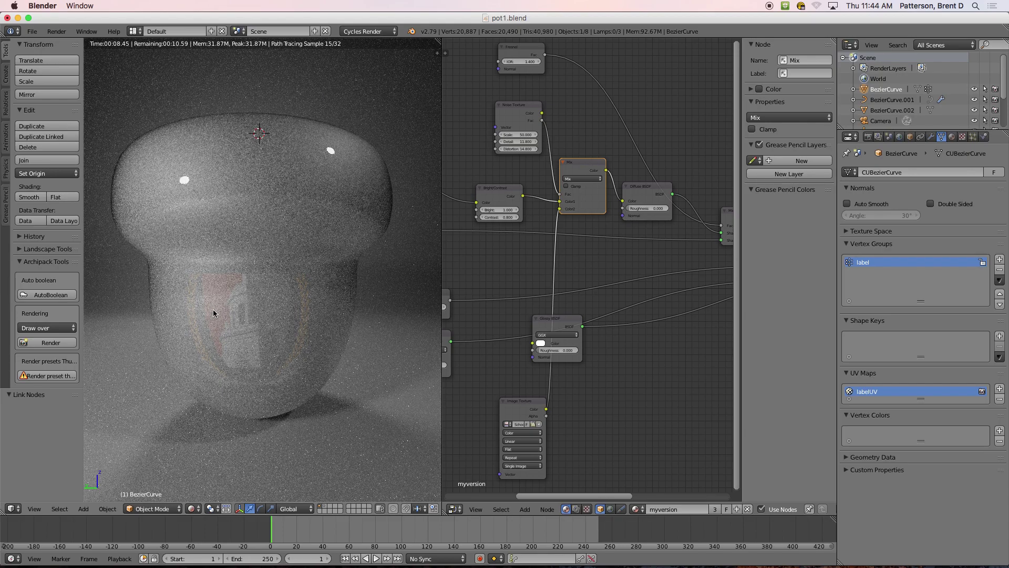
Link the Image Texture's Alpha output to the Mix node's Fac input, replacing the Noise Texture connection.
{"action": "scroll", "coordinate": [555, 418], "scroll_direction": "up", "scroll_amount": 4}
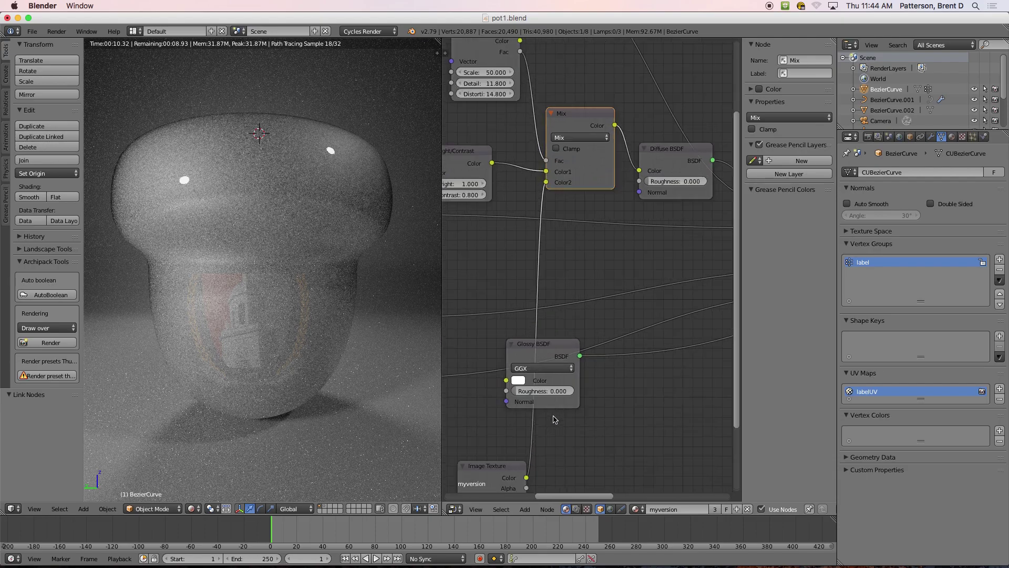
{"action": "scroll", "coordinate": [535, 430], "scroll_direction": "down", "scroll_amount": 5}
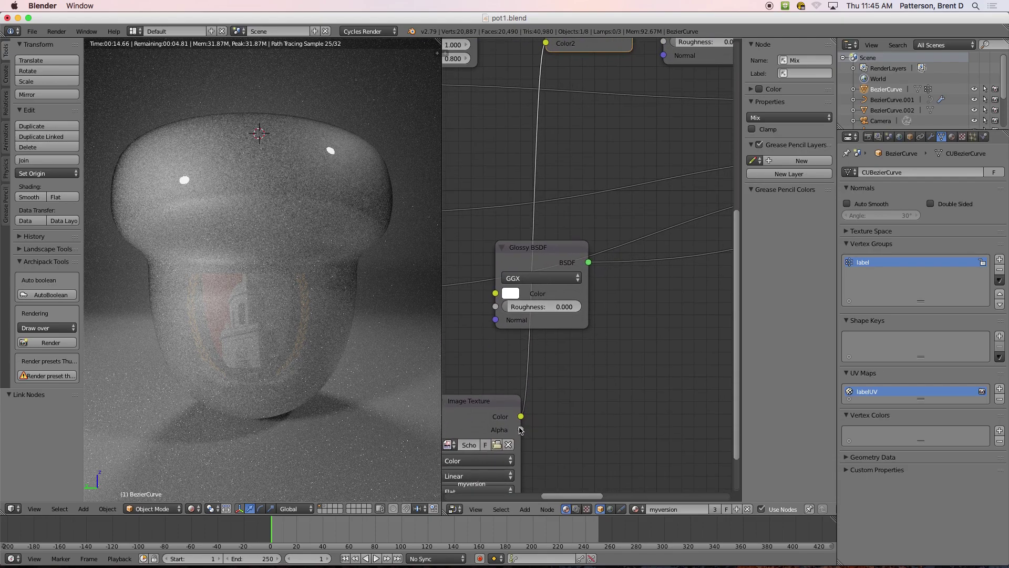
{"action": "left_click", "coordinate": [520, 430]}
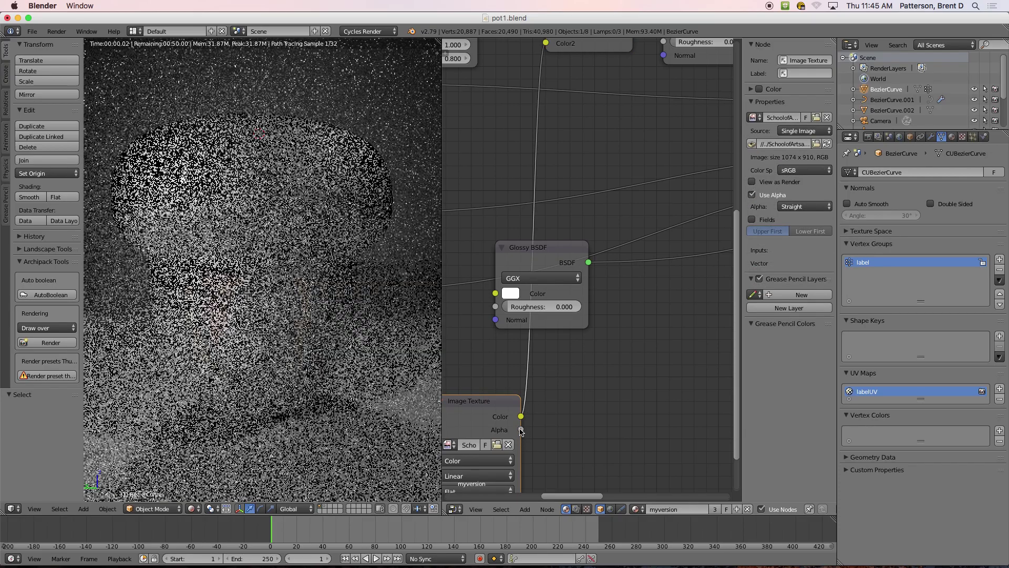
{"action": "left_click_drag", "start_coordinate": [520, 430], "coordinate": [575, 340]}
{"action": "scroll", "coordinate": [576, 340], "scroll_direction": "up", "scroll_amount": 1}
{"action": "scroll", "coordinate": [575, 340], "scroll_direction": "down", "scroll_amount": 2}
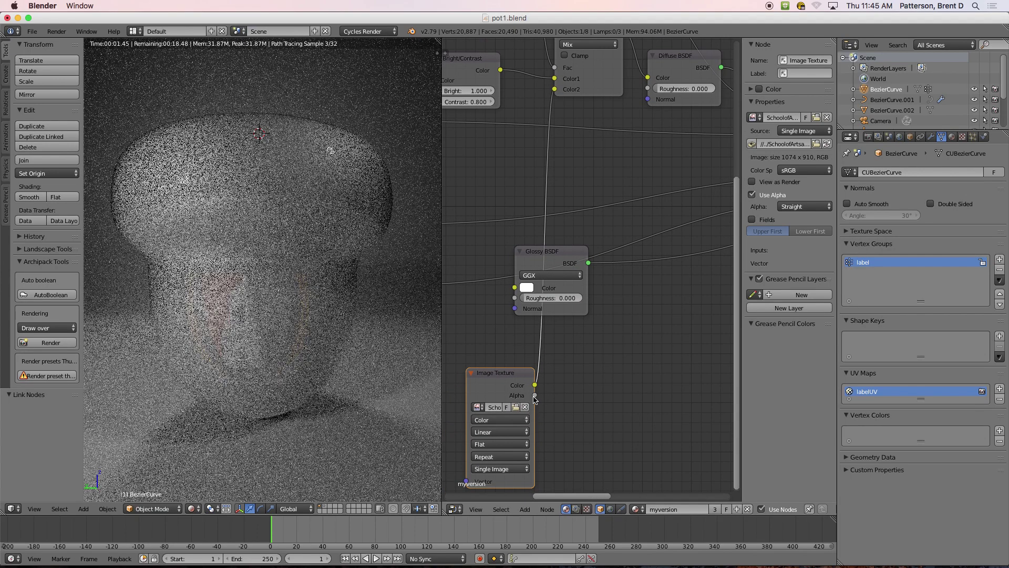
{"action": "left_click_drag", "start_coordinate": [534, 395], "coordinate": [554, 68]}
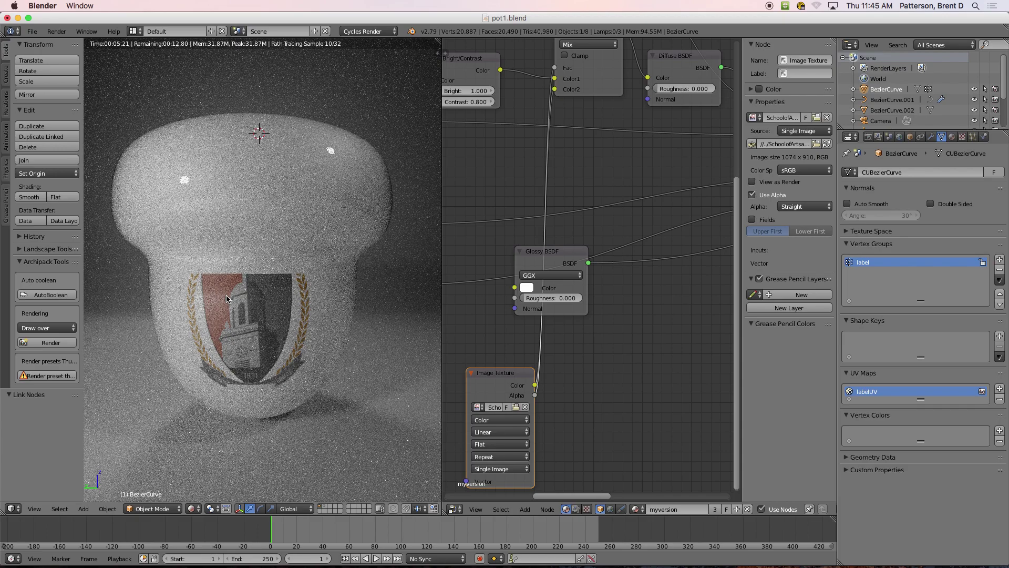
Move the Image Texture node up, closer beneath the Glossy BSDF node.
{"action": "left_click_drag", "start_coordinate": [477, 370], "coordinate": [518, 342]}
{"action": "scroll", "coordinate": [518, 341], "scroll_direction": "down", "scroll_amount": 3}
{"action": "middle_click_drag", "start_coordinate": [518, 340], "coordinate": [545, 276]}
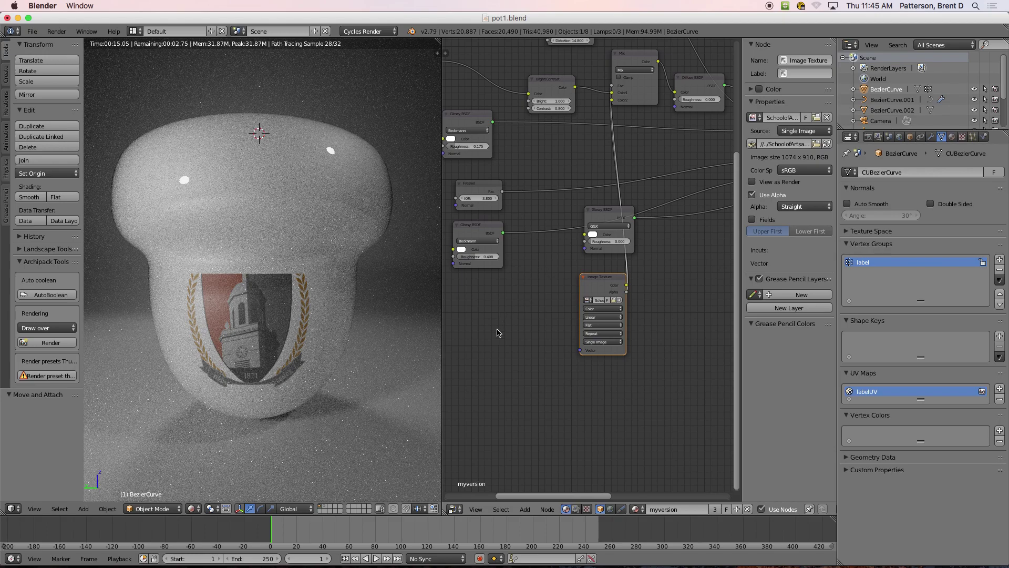
Add a Mapping node beside the Image Texture node and link its Vector output to the Image Texture's Vector input.
{"action": "scroll", "coordinate": [514, 321], "scroll_direction": "up", "scroll_amount": 4}
{"action": "middle_click_drag", "start_coordinate": [578, 258], "coordinate": [587, 254]}
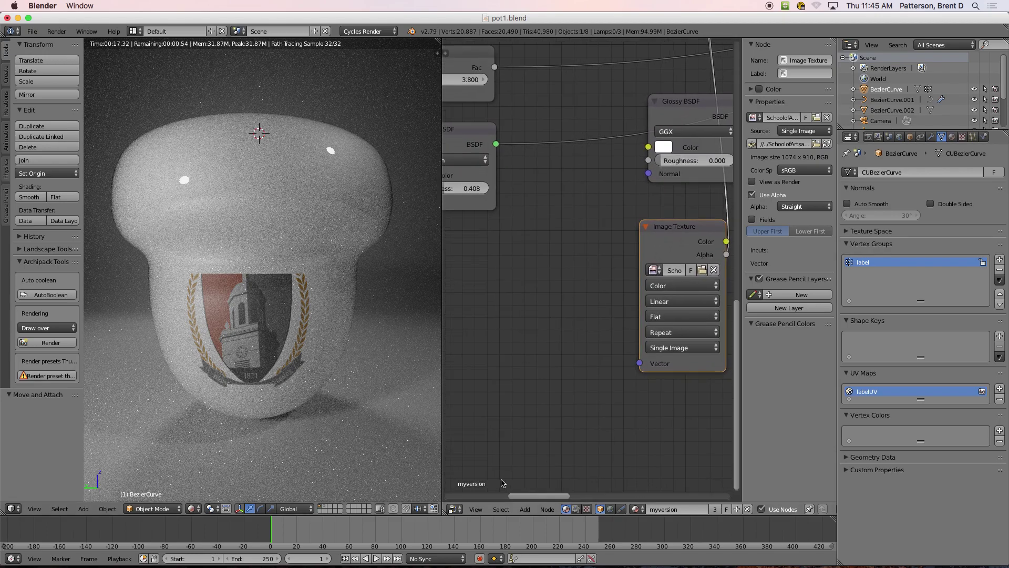
{"action": "key", "text": "shift+a"}
{"action": "mouse_move", "coordinate": [527, 417]}
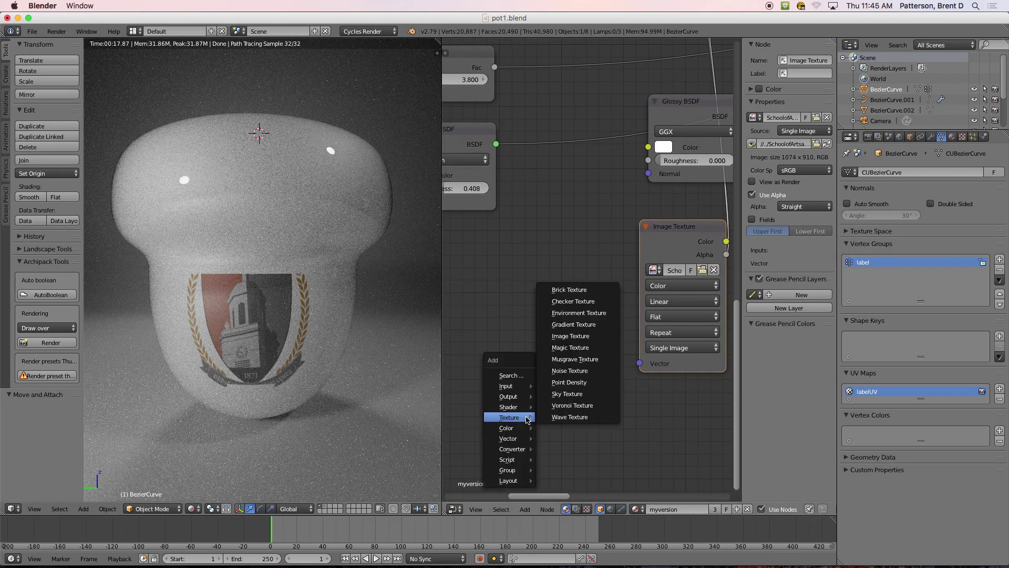
{"action": "mouse_move", "coordinate": [525, 438]}
{"action": "left_click", "coordinate": [563, 449]}
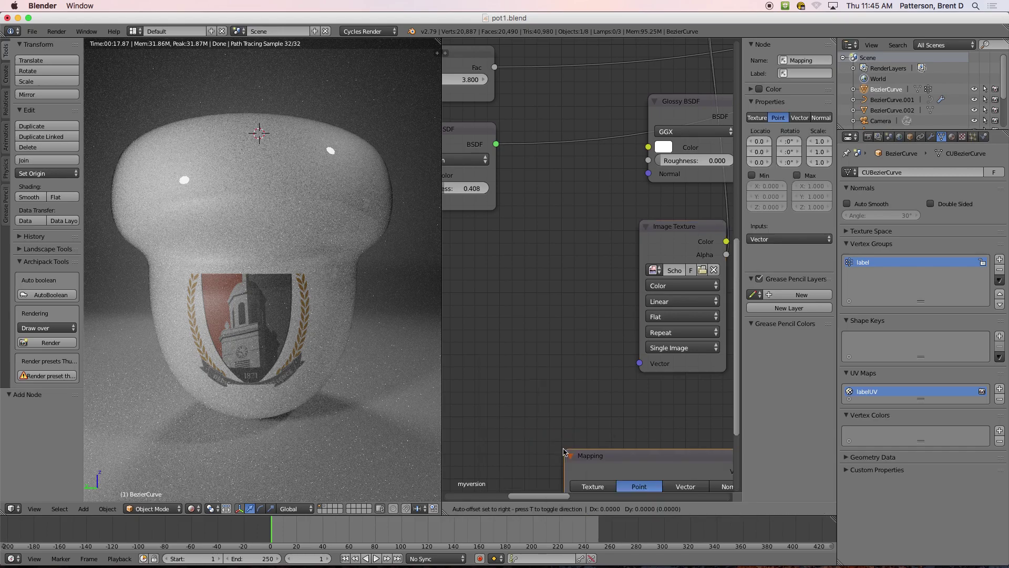
{"action": "left_click", "coordinate": [393, 283]}
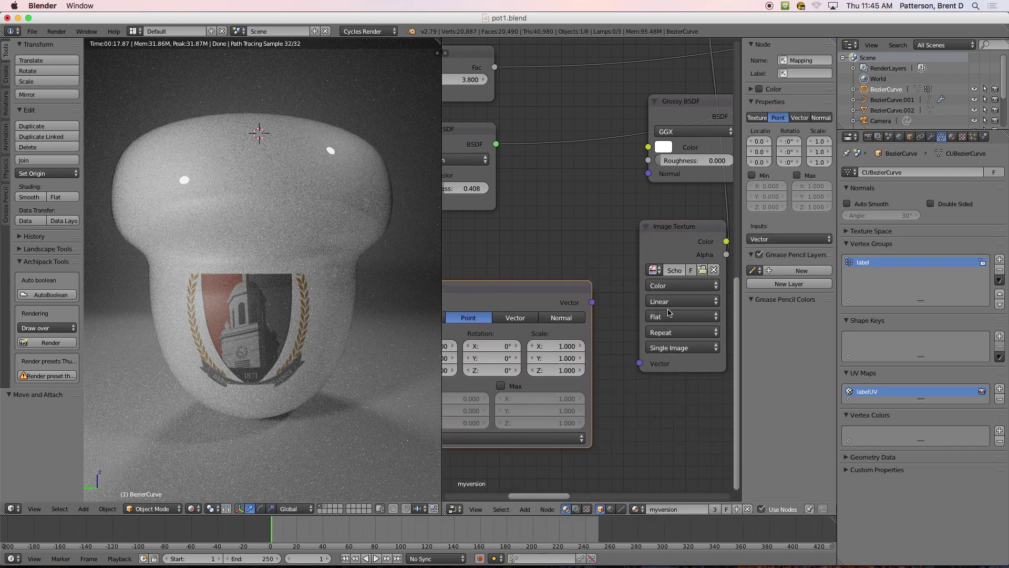
{"action": "left_click", "coordinate": [593, 304]}
{"action": "left_click_drag", "start_coordinate": [639, 363], "coordinate": [639, 363]}
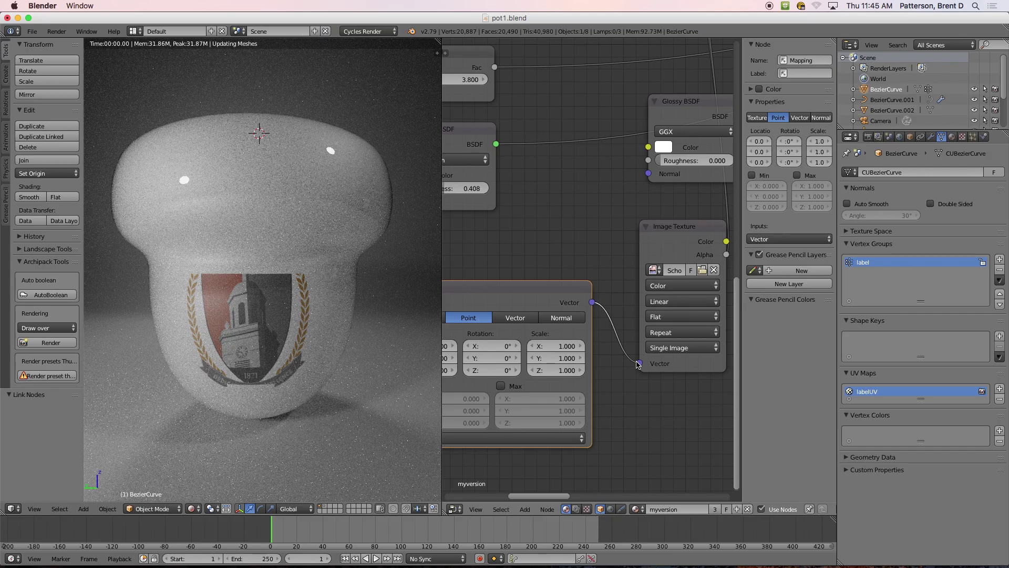
Add a Texture Coordinate node beside the Mapping node and link its UV output to the Mapping's Vector input.
{"action": "scroll", "coordinate": [599, 397], "scroll_direction": "down", "scroll_amount": 3}
{"action": "scroll", "coordinate": [600, 398], "scroll_direction": "left", "scroll_amount": 5}
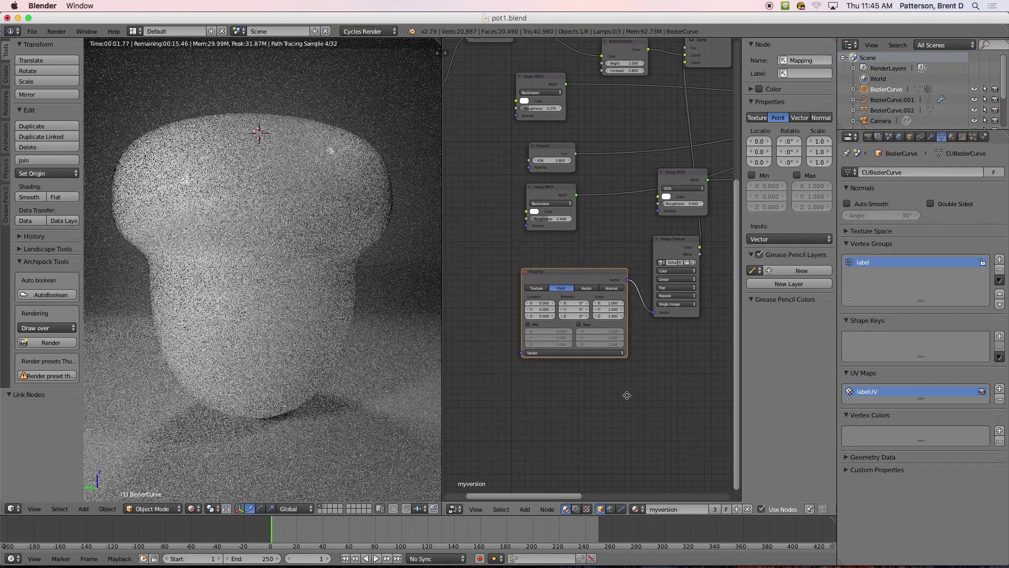
{"action": "key", "text": "shift+a"}
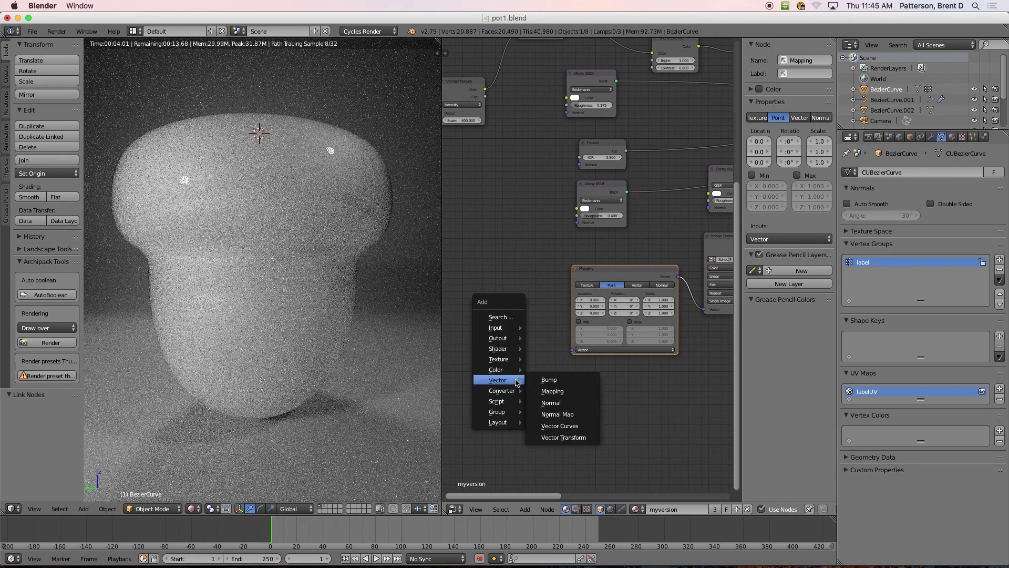
{"action": "mouse_move", "coordinate": [497, 327]}
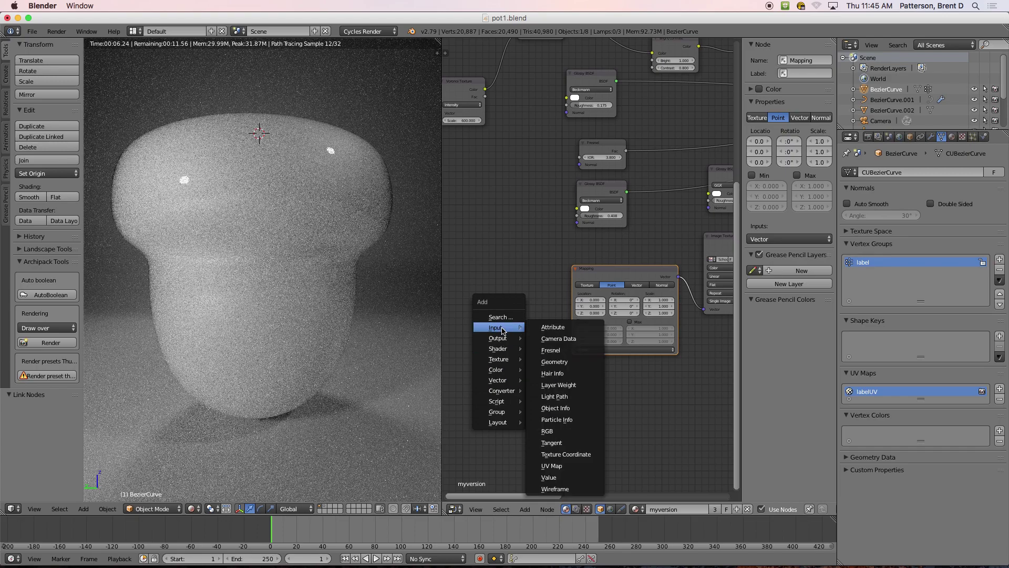
{"action": "left_click", "coordinate": [565, 453]}
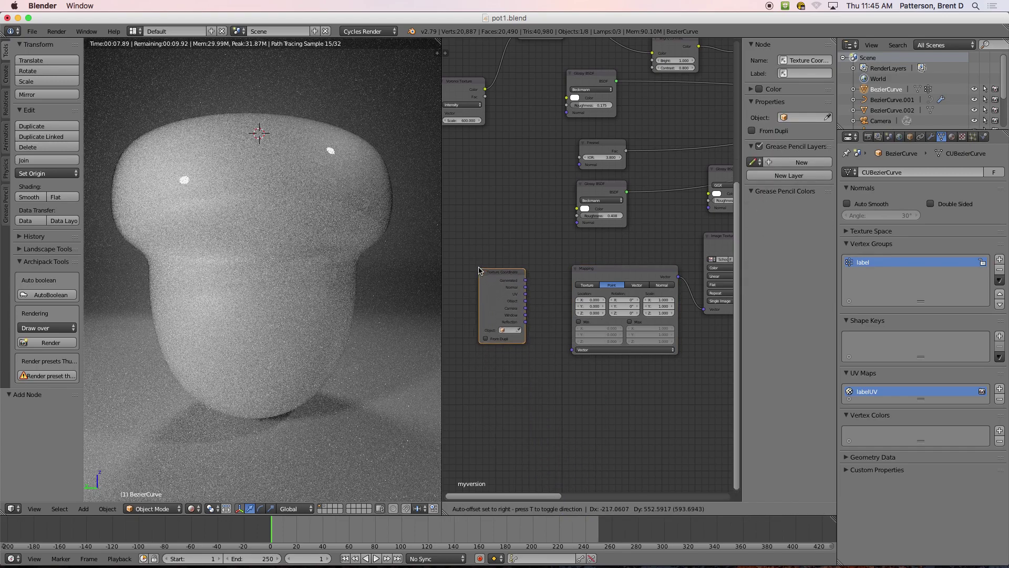
{"action": "left_click", "coordinate": [478, 267]}
{"action": "scroll", "coordinate": [485, 348], "scroll_direction": "up", "scroll_amount": 3}
{"action": "middle_click_drag", "start_coordinate": [508, 347], "coordinate": [531, 314]}
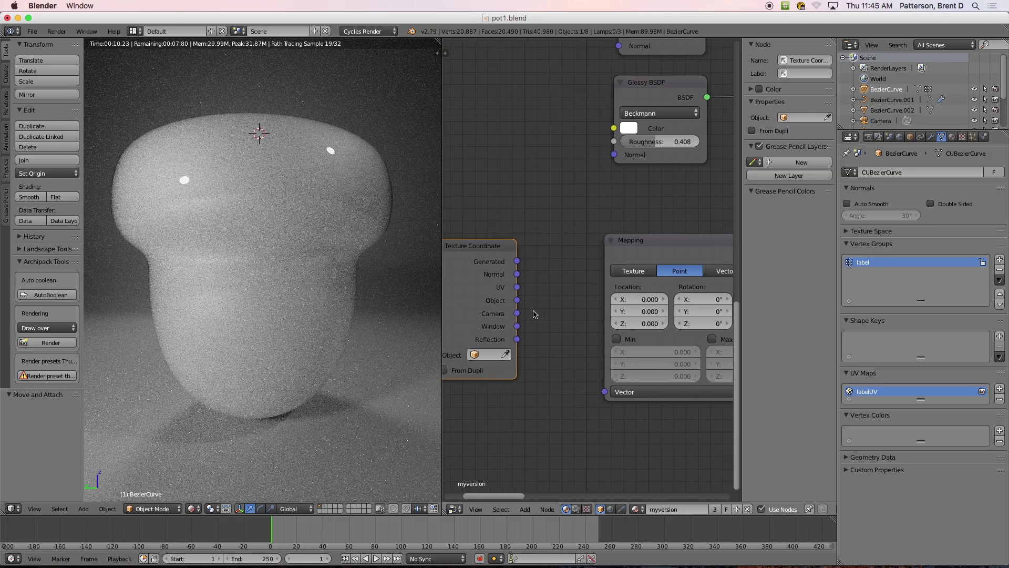
{"action": "left_click_drag", "start_coordinate": [518, 287], "coordinate": [605, 392]}
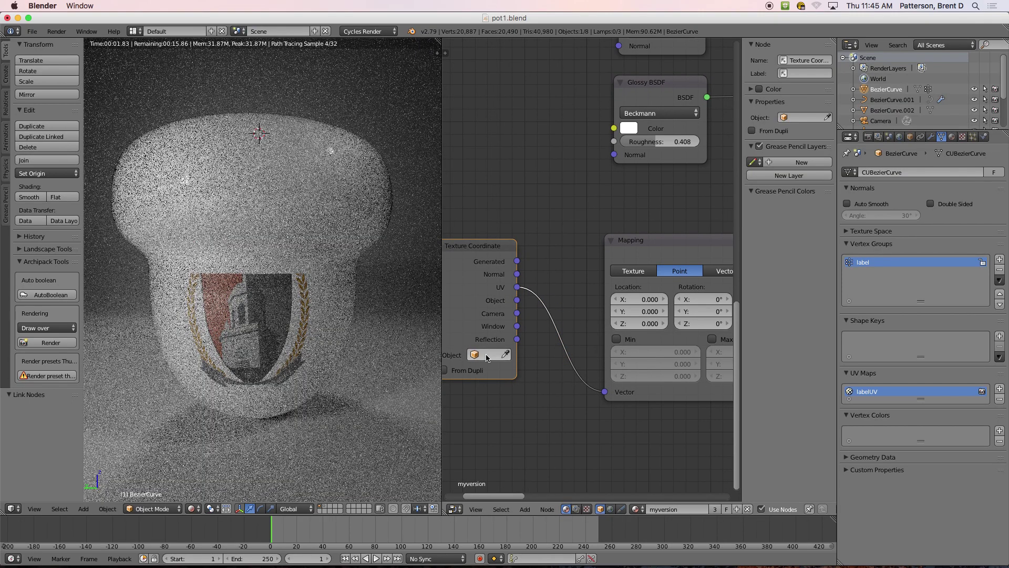
Set the Texture Coordinate node's Object to BezierCurve.
{"action": "left_click", "coordinate": [487, 357]}
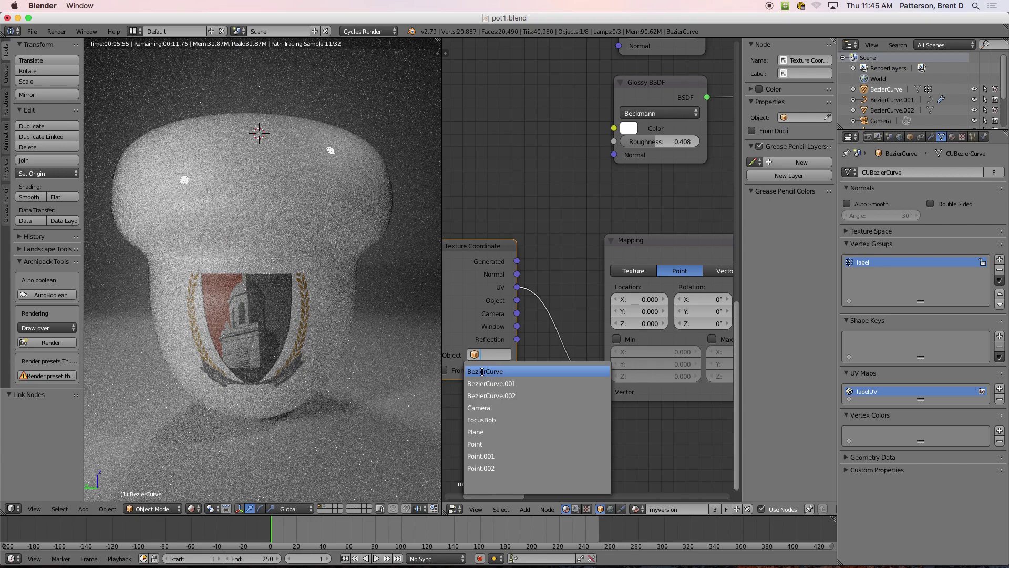
{"action": "left_click", "coordinate": [482, 372]}
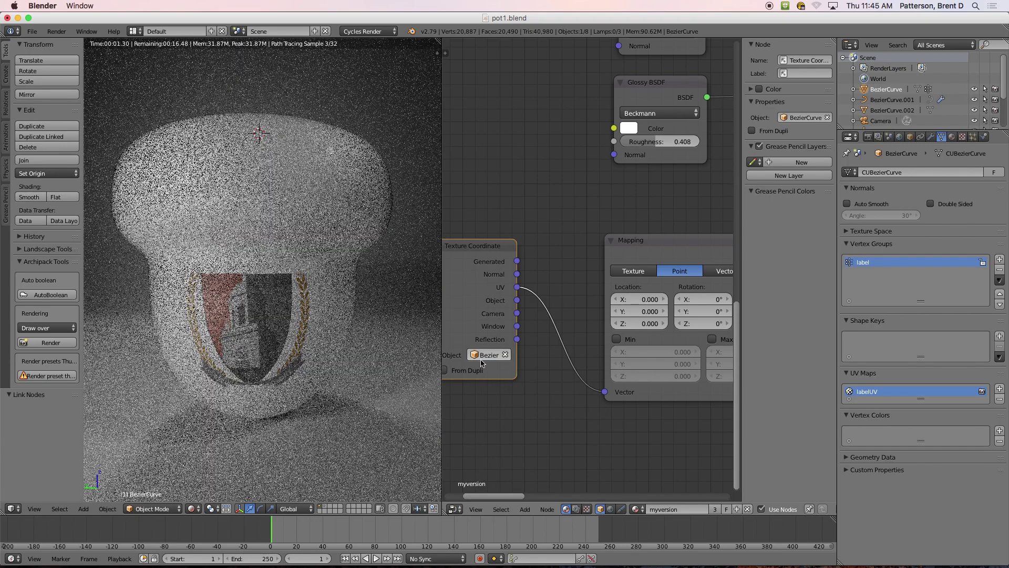
{"action": "scroll", "coordinate": [481, 363], "scroll_direction": "down", "scroll_amount": 2}
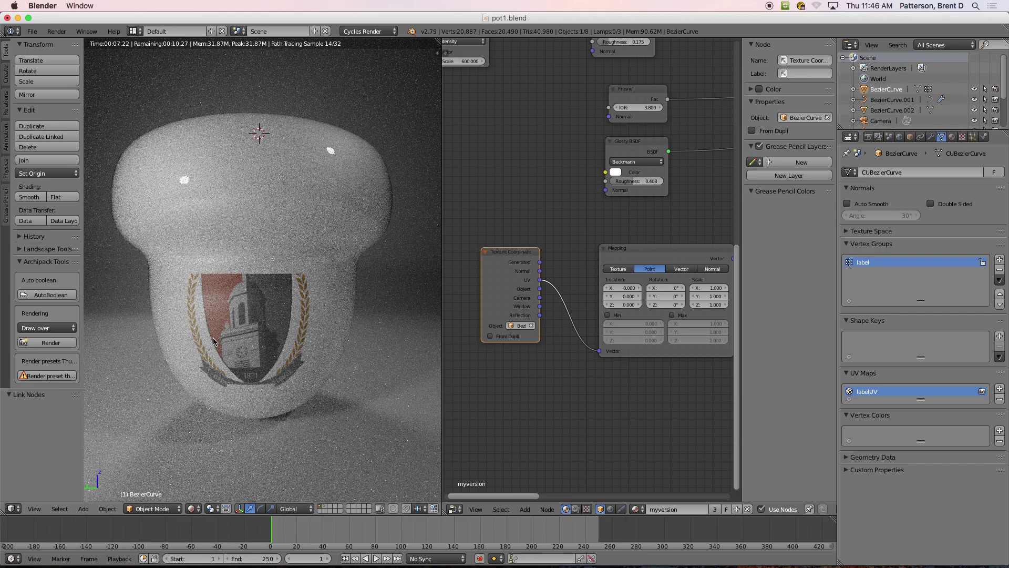
Put the pot in Edit Mode and change the Node Editor to the UV/Image Editor.
{"action": "scroll", "coordinate": [224, 330], "scroll_direction": "up", "scroll_amount": 2}
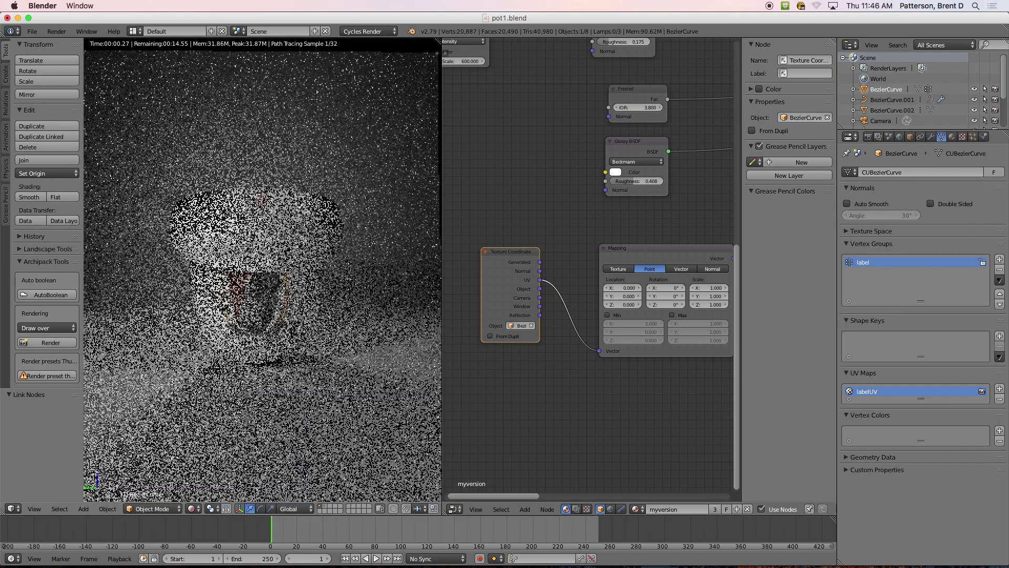
{"action": "scroll", "coordinate": [201, 405], "scroll_direction": "up", "scroll_amount": 3}
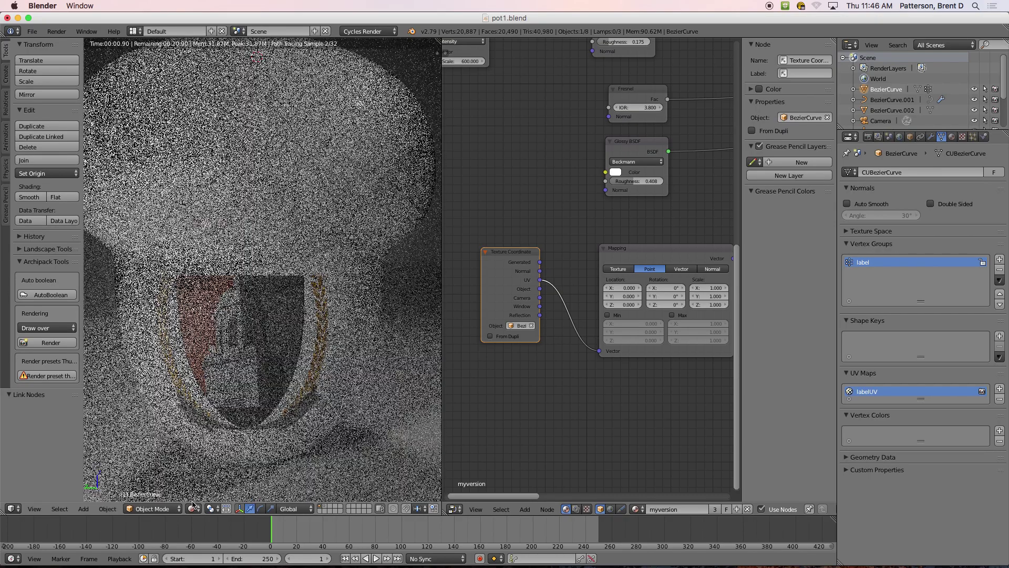
{"action": "left_click", "coordinate": [152, 508]}
{"action": "left_click", "coordinate": [158, 483]}
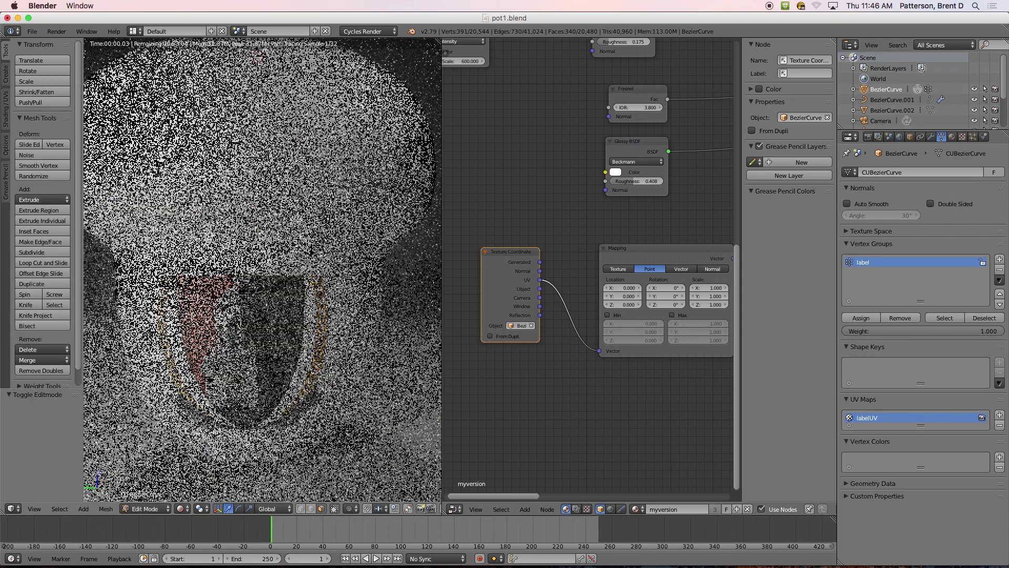
{"action": "left_click", "coordinate": [455, 508]}
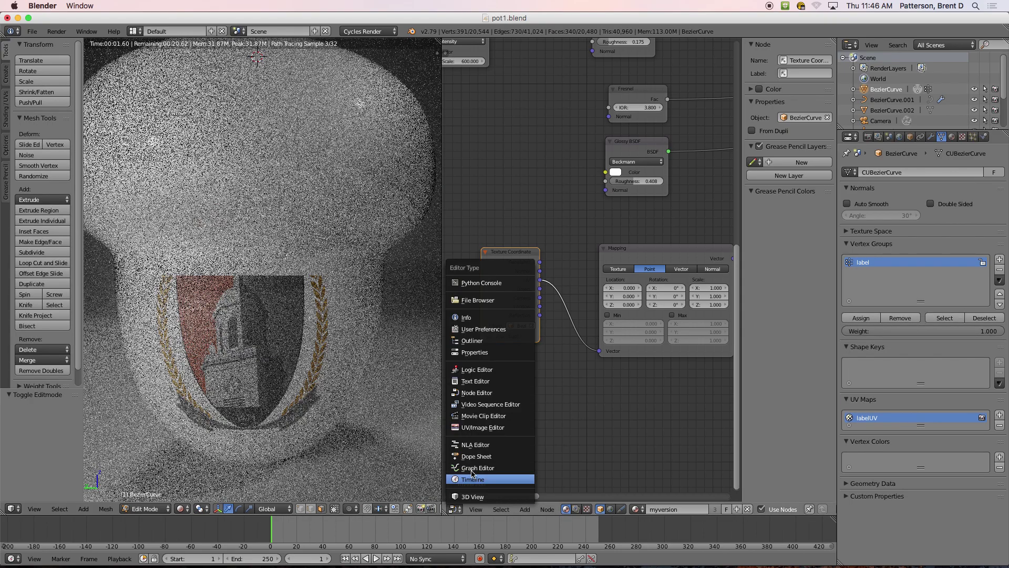
{"action": "left_click", "coordinate": [468, 429]}
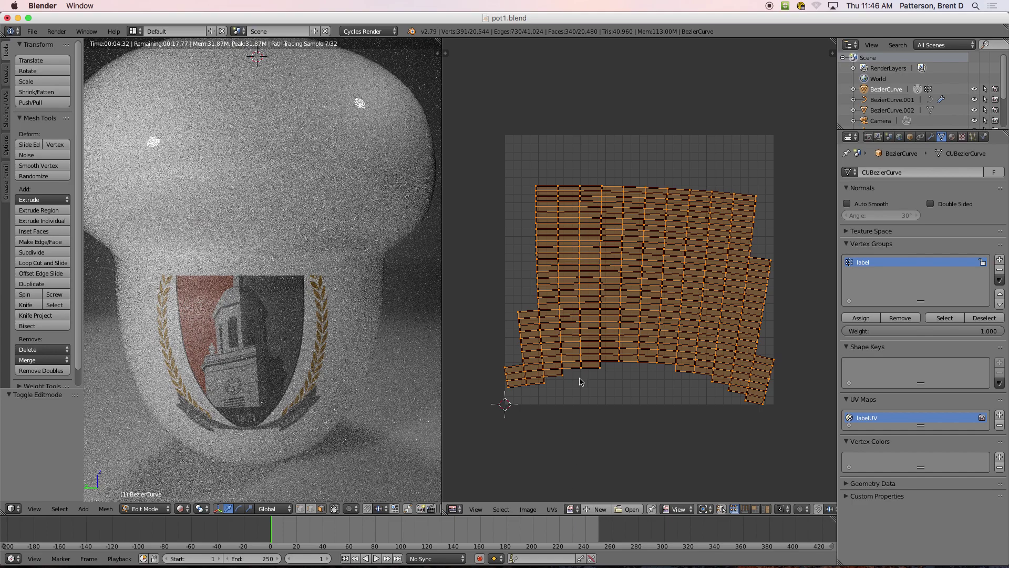
Show SchoolofArtsandHum_vert_4c.png as the background image behind the label's UV layout.
{"action": "scroll", "coordinate": [624, 369], "scroll_direction": "up", "scroll_amount": 3}
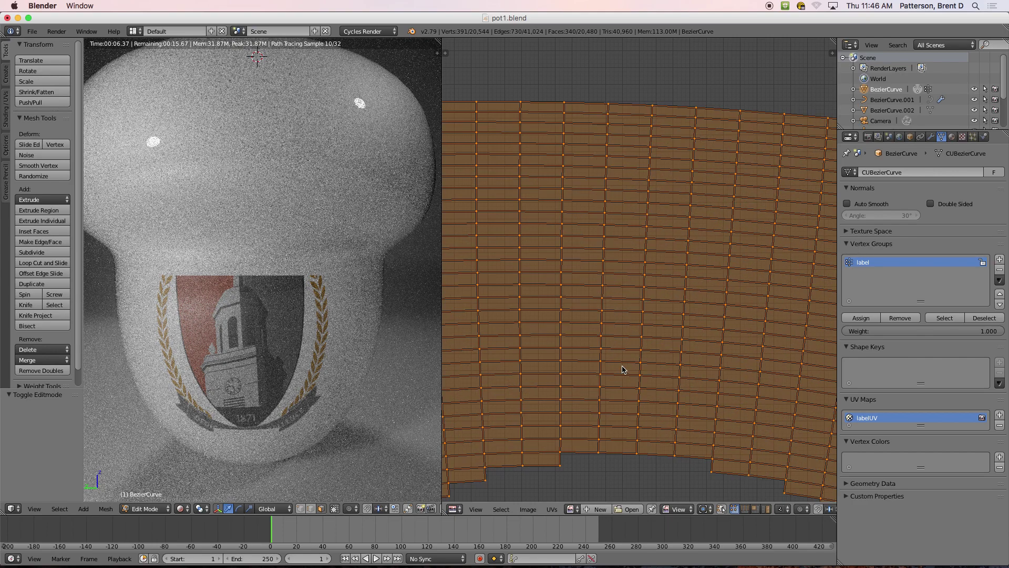
{"action": "scroll", "coordinate": [594, 385], "scroll_direction": "down", "scroll_amount": 3}
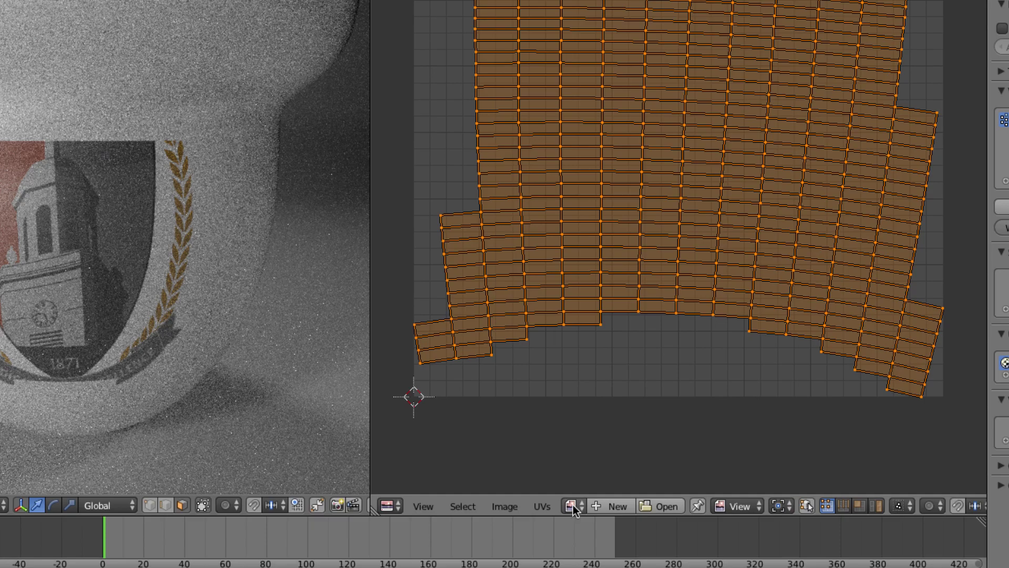
{"action": "left_click", "coordinate": [573, 505]}
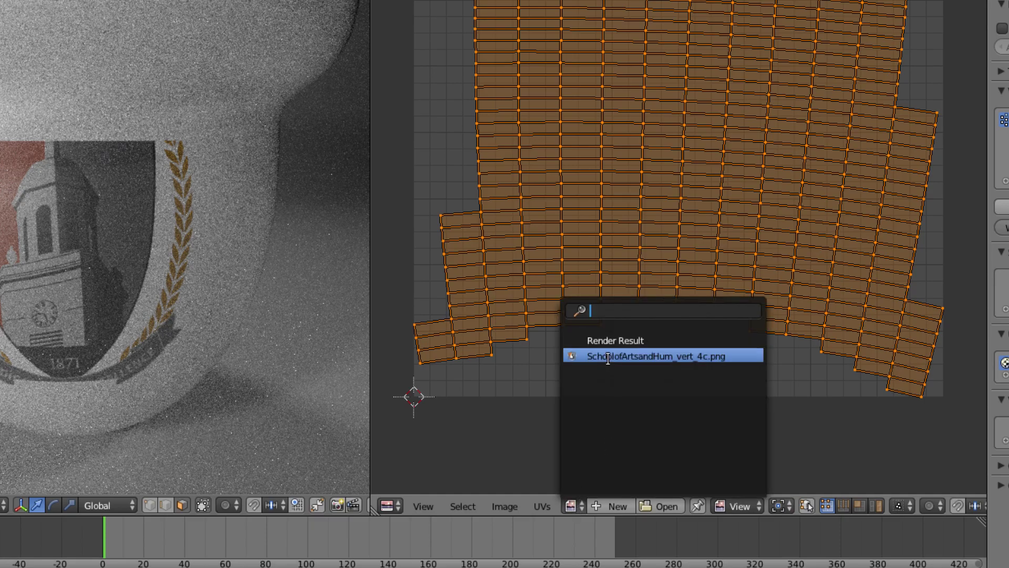
{"action": "left_click", "coordinate": [608, 359]}
{"action": "scroll", "coordinate": [608, 361], "scroll_direction": "up", "scroll_amount": 5}
{"action": "scroll", "coordinate": [607, 370], "scroll_direction": "down", "scroll_amount": 5}
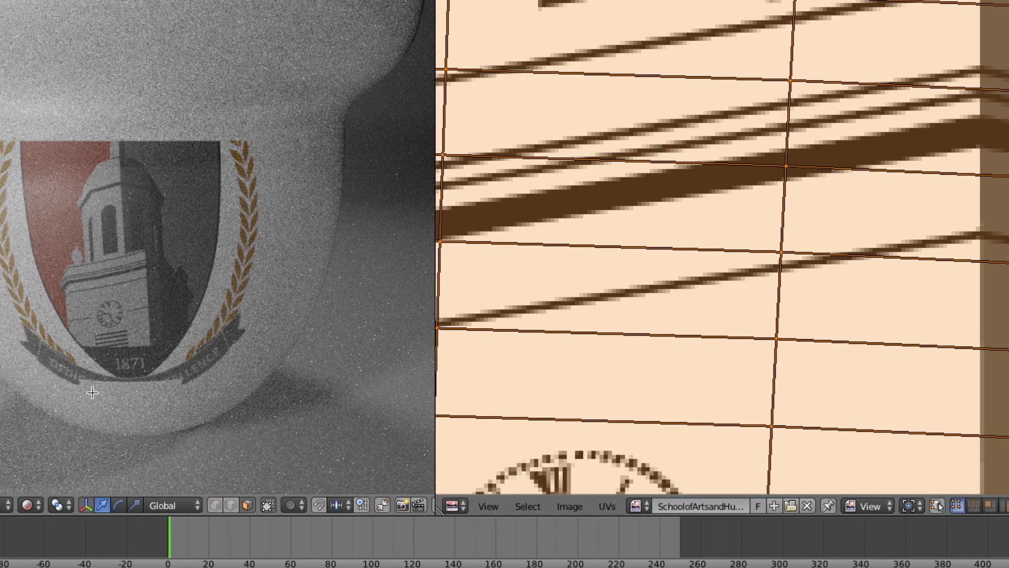
{"action": "scroll", "coordinate": [576, 386], "scroll_direction": "down", "scroll_amount": 7}
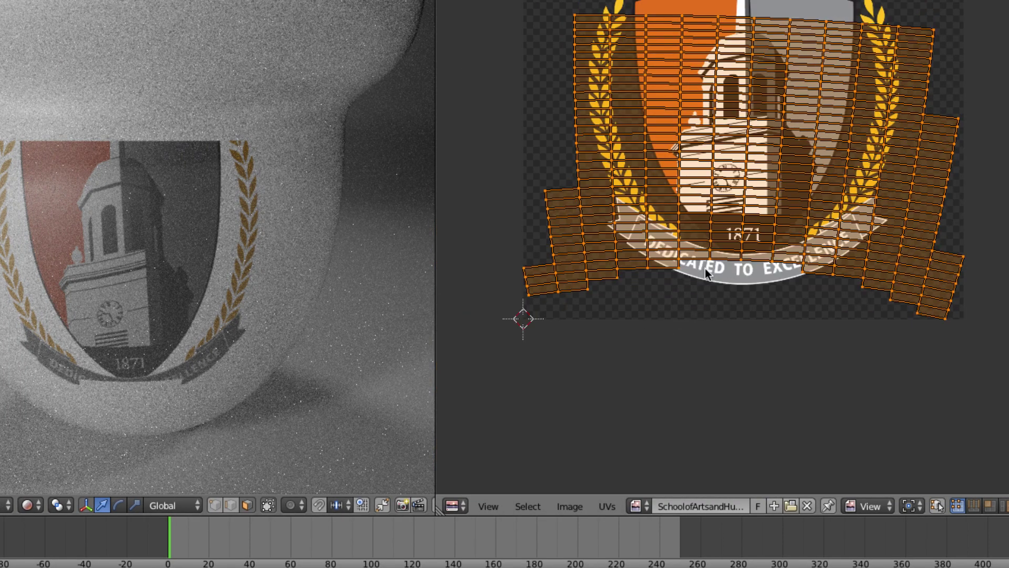
{"action": "scroll", "coordinate": [708, 313], "scroll_direction": "down", "scroll_amount": 3}
{"action": "scroll", "coordinate": [708, 313], "scroll_direction": "up", "scroll_amount": 3}
{"action": "scroll", "coordinate": [699, 315], "scroll_direction": "down", "scroll_amount": 4}
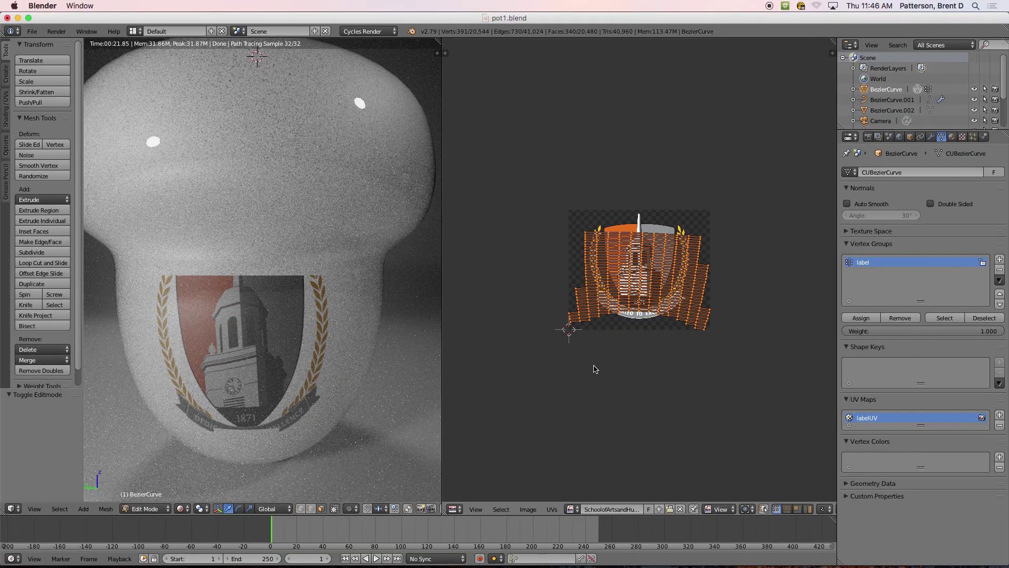
Scale the whole UV layout by about 1.464 around the label image and rotate it about -2.33°.
{"action": "scroll", "coordinate": [612, 320], "scroll_direction": "up", "scroll_amount": 1}
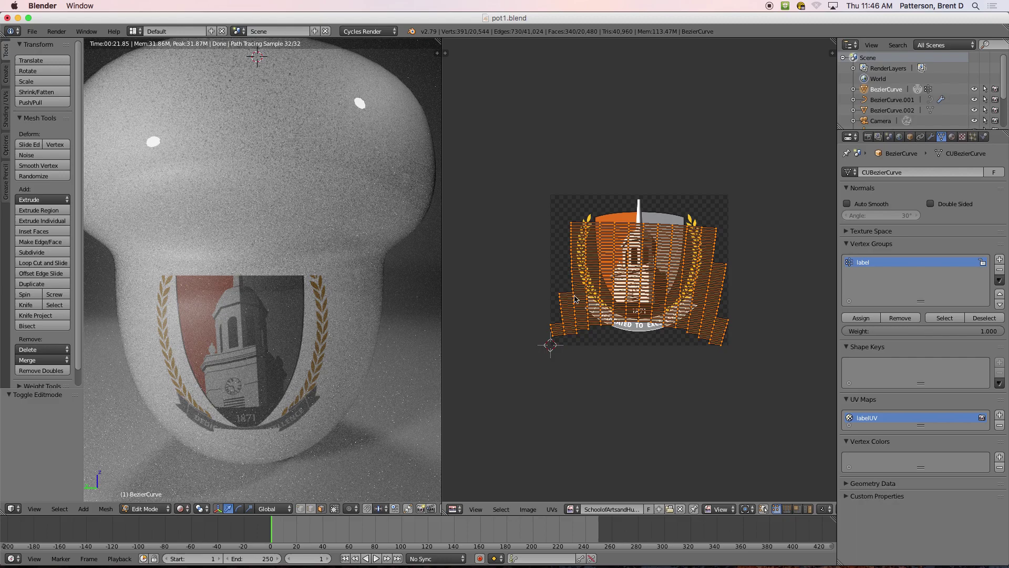
{"action": "scroll", "coordinate": [589, 285], "scroll_direction": "up", "scroll_amount": 1}
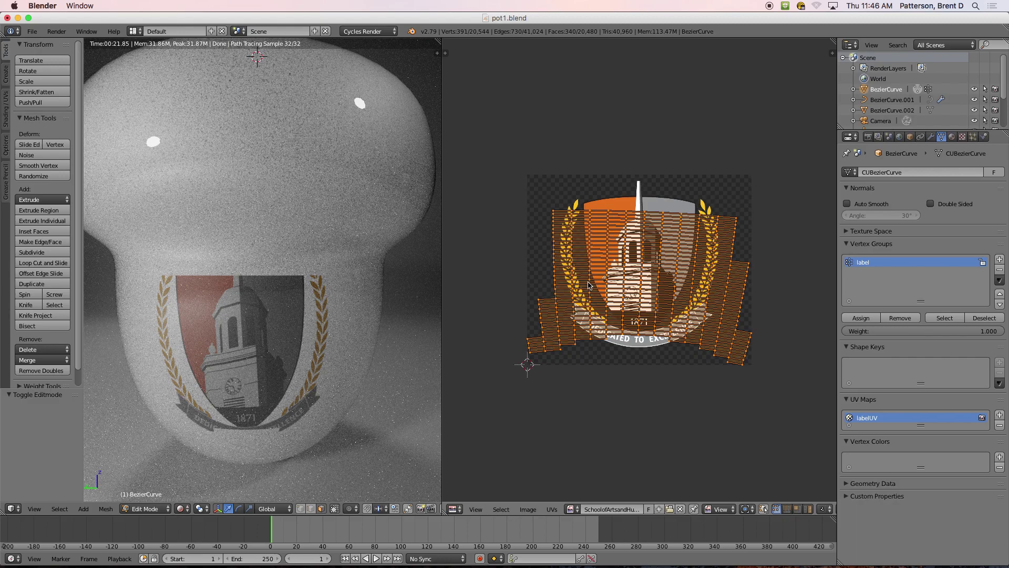
{"action": "key", "text": "a"}
{"action": "key", "text": "a"}
{"action": "scroll", "coordinate": [610, 291], "scroll_direction": "down", "scroll_amount": 2}
{"action": "scroll", "coordinate": [596, 277], "scroll_direction": "up", "scroll_amount": 1}
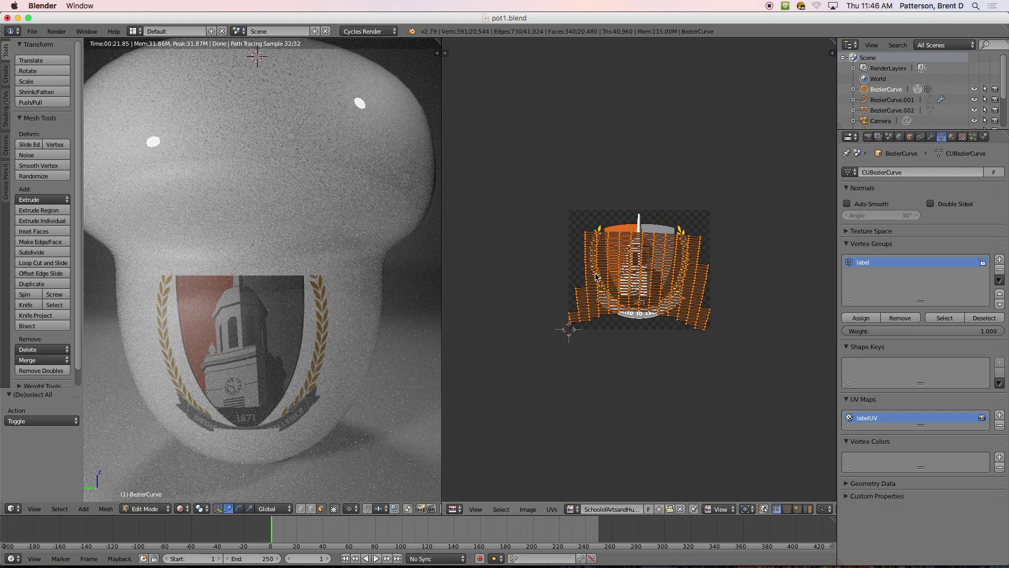
{"action": "key", "text": "s"}
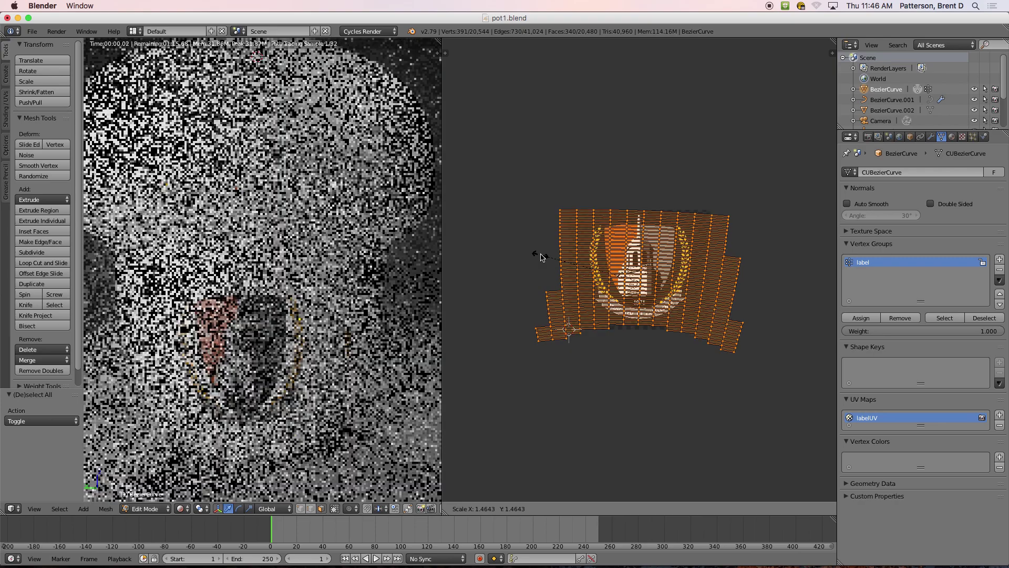
{"action": "left_click", "coordinate": [540, 257]}
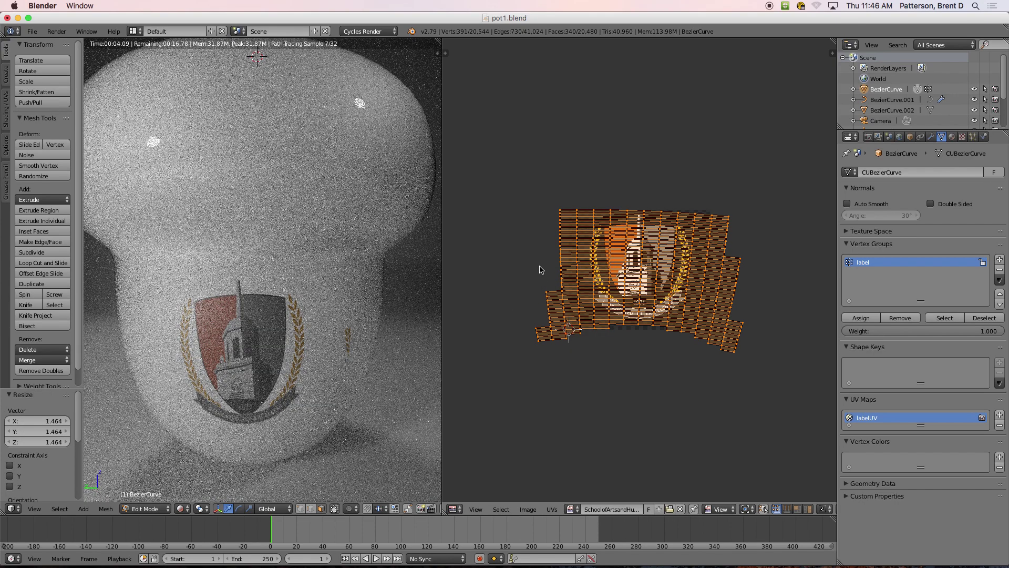
{"action": "key", "text": "r"}
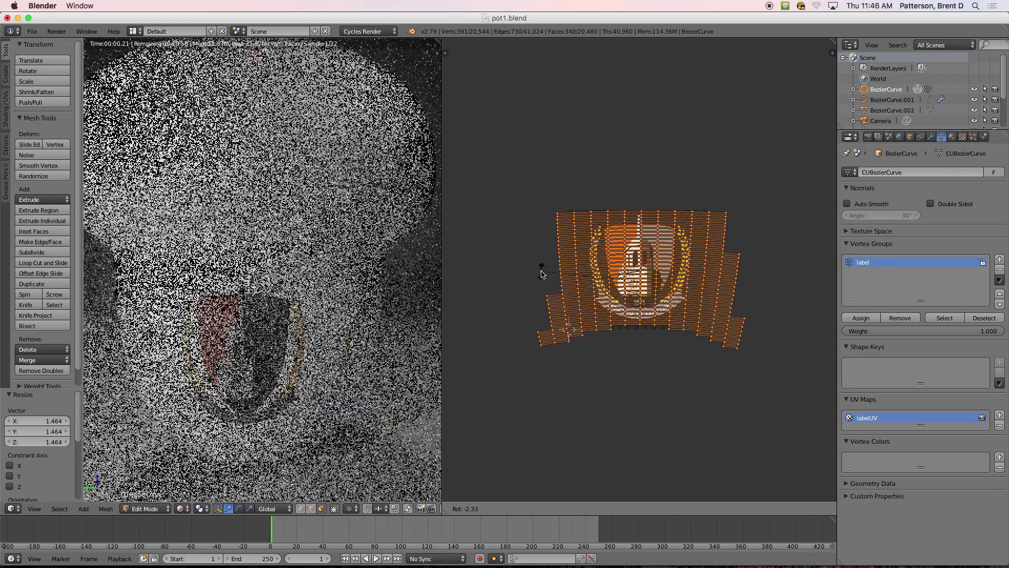
{"action": "left_click", "coordinate": [542, 274]}
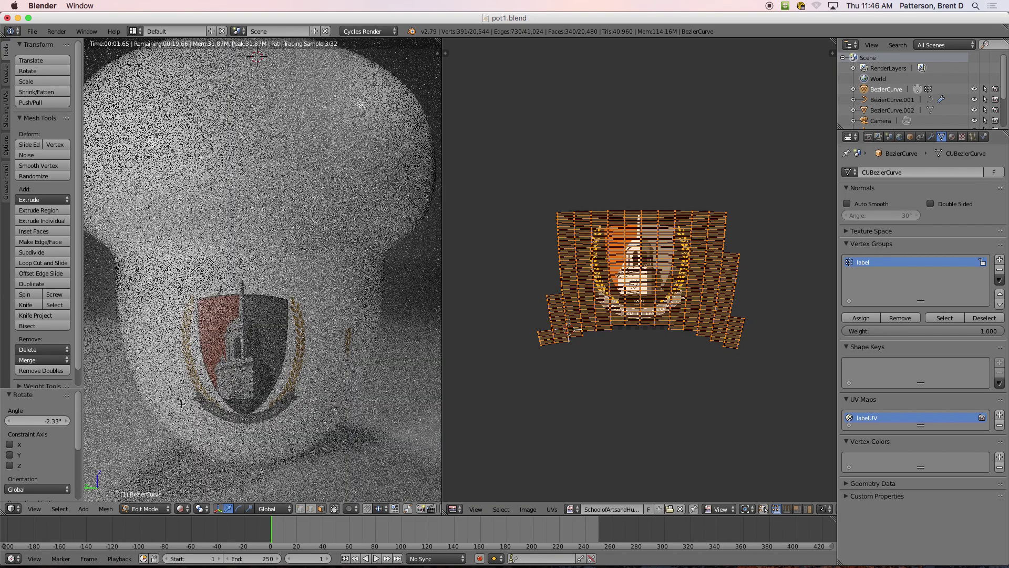
Set the 3D viewport shading to Texture with the label area on the pot's front in close view.
{"action": "left_click", "coordinate": [181, 508]}
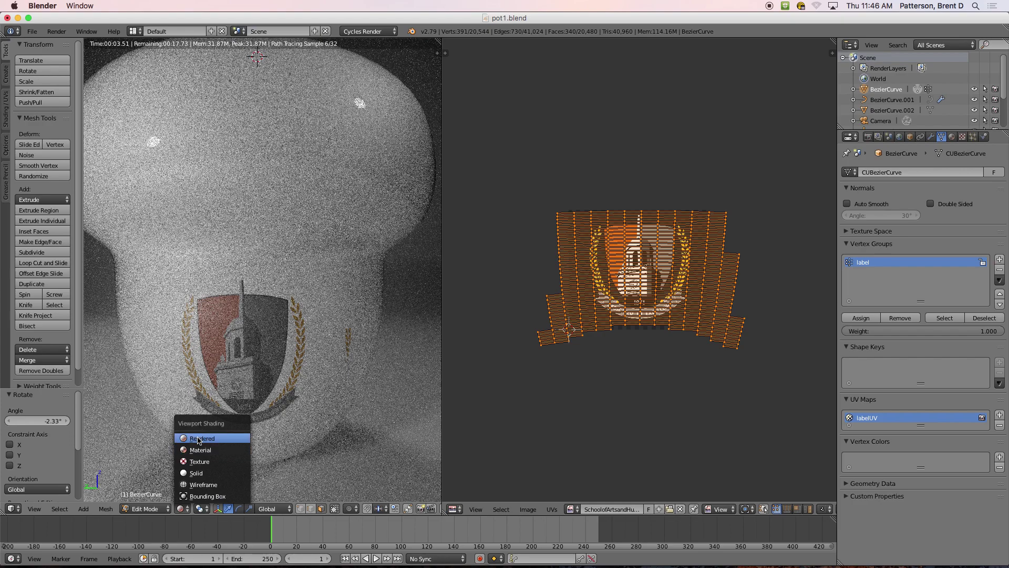
{"action": "left_click", "coordinate": [201, 460]}
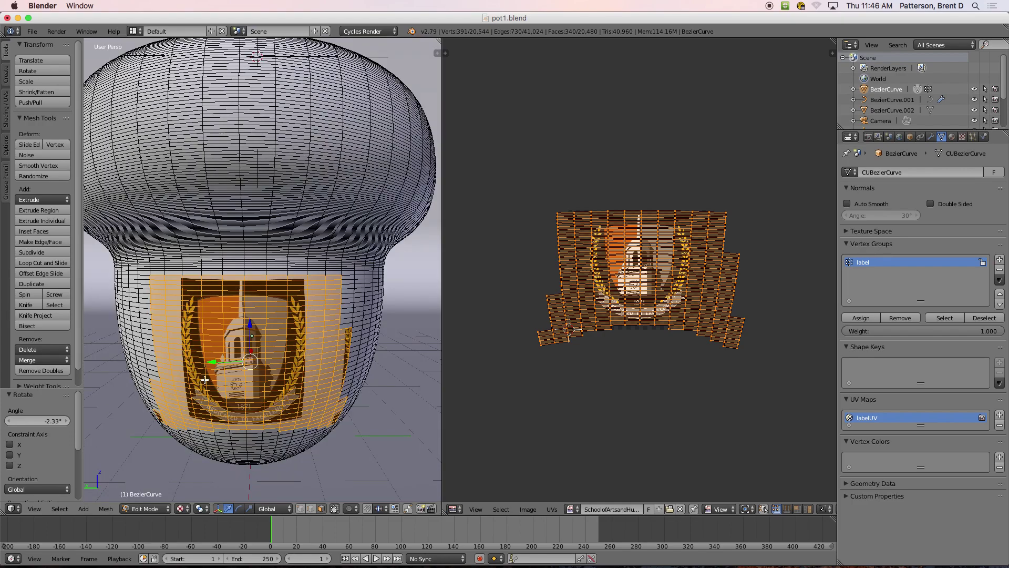
{"action": "scroll", "coordinate": [201, 383], "scroll_direction": "up", "scroll_amount": 3}
{"action": "middle_click_drag", "start_coordinate": [251, 406], "coordinate": [249, 369]}
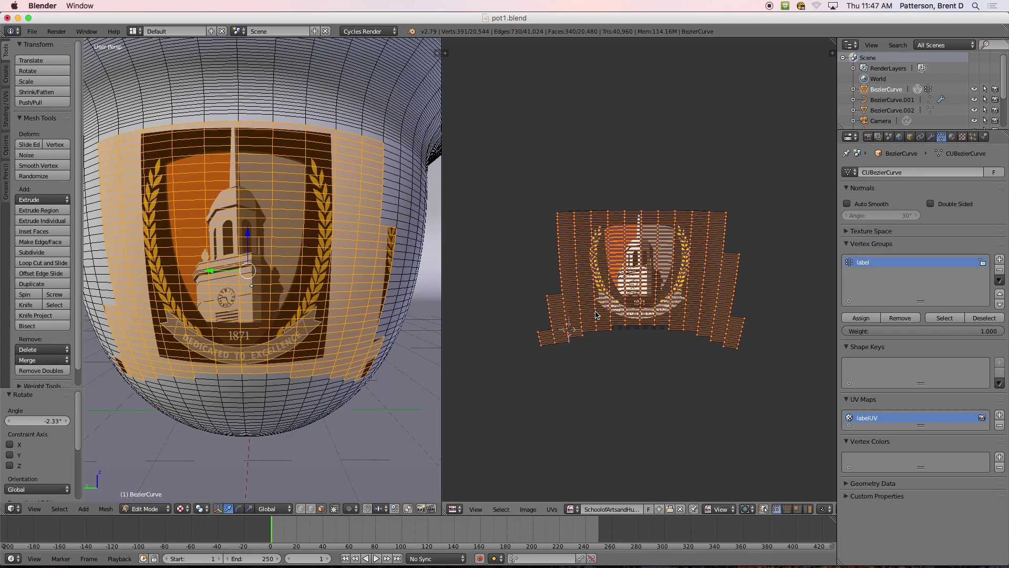
Deselect the whole UV layout and enable proportional editing in the UV/Image Editor.
{"action": "key", "text": "a"}
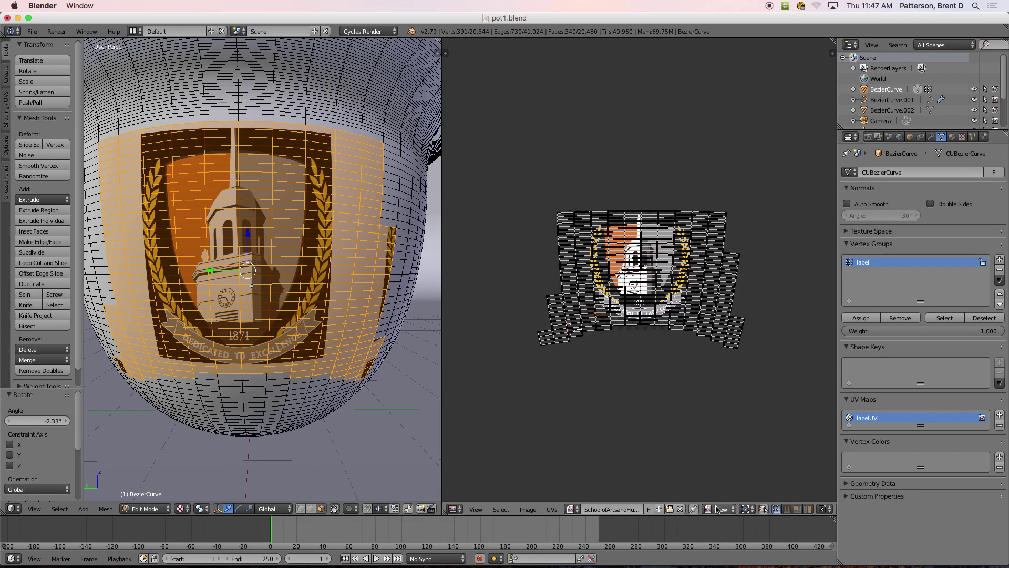
{"action": "scroll", "coordinate": [718, 509], "scroll_direction": "down", "scroll_amount": 4}
{"action": "left_click", "coordinate": [749, 509]}
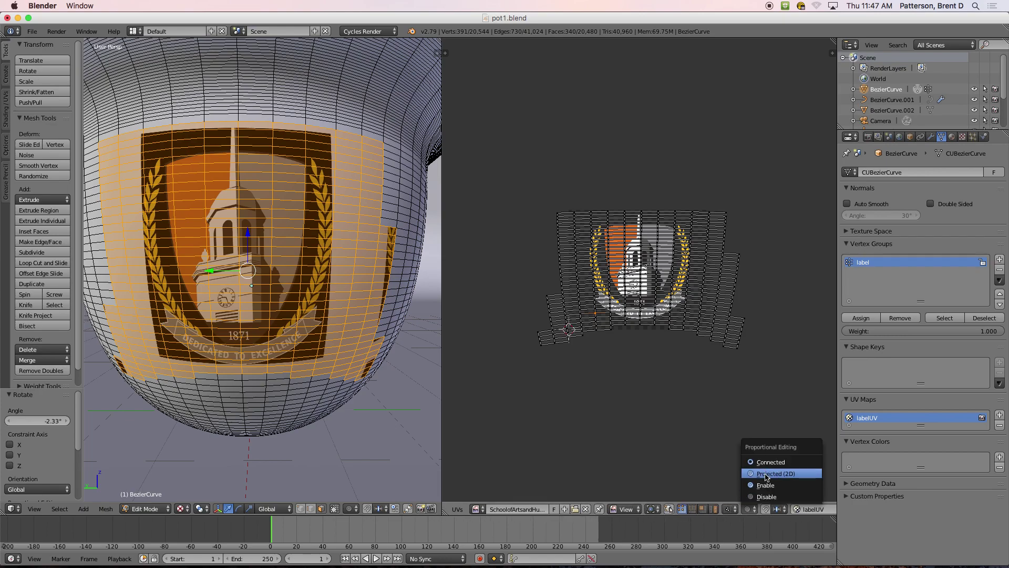
{"action": "left_click", "coordinate": [755, 509]}
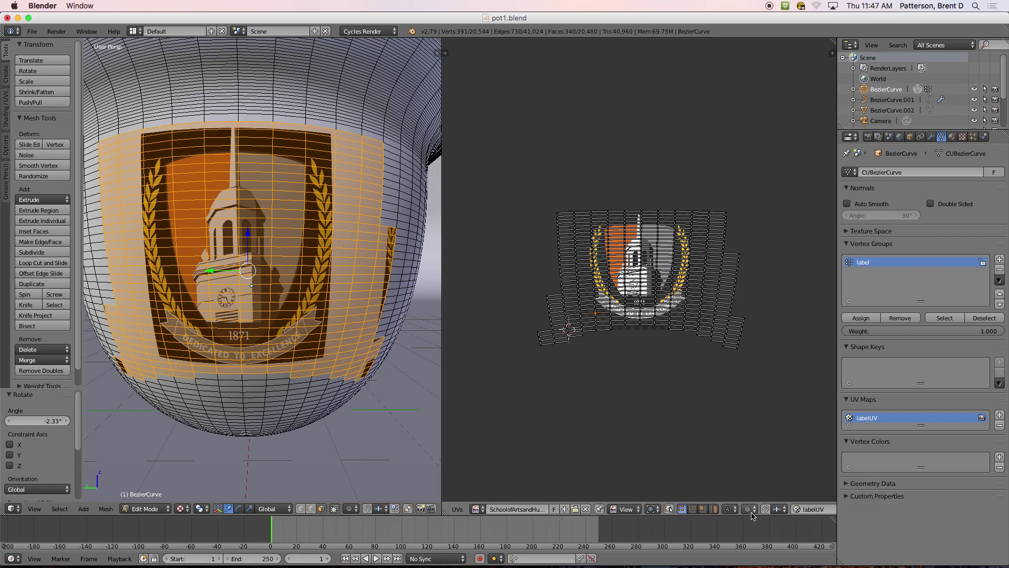
{"action": "left_click", "coordinate": [748, 509]}
{"action": "left_click", "coordinate": [753, 486]}
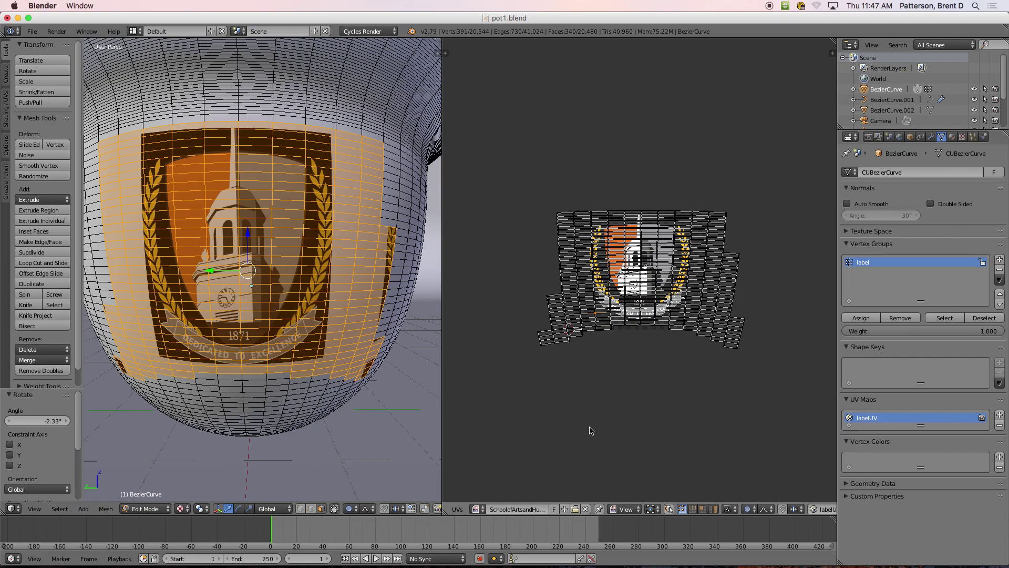
Move a UV vertex near each end of the label's ribbon with proportional size 0.75, by about 0.057, 0.018 and then -0.013, 0.009.
{"action": "key", "text": "g"}
{"action": "scroll", "coordinate": [593, 304], "scroll_direction": "down", "scroll_amount": 1}
{"action": "scroll", "coordinate": [592, 304], "scroll_direction": "up", "scroll_amount": 4}
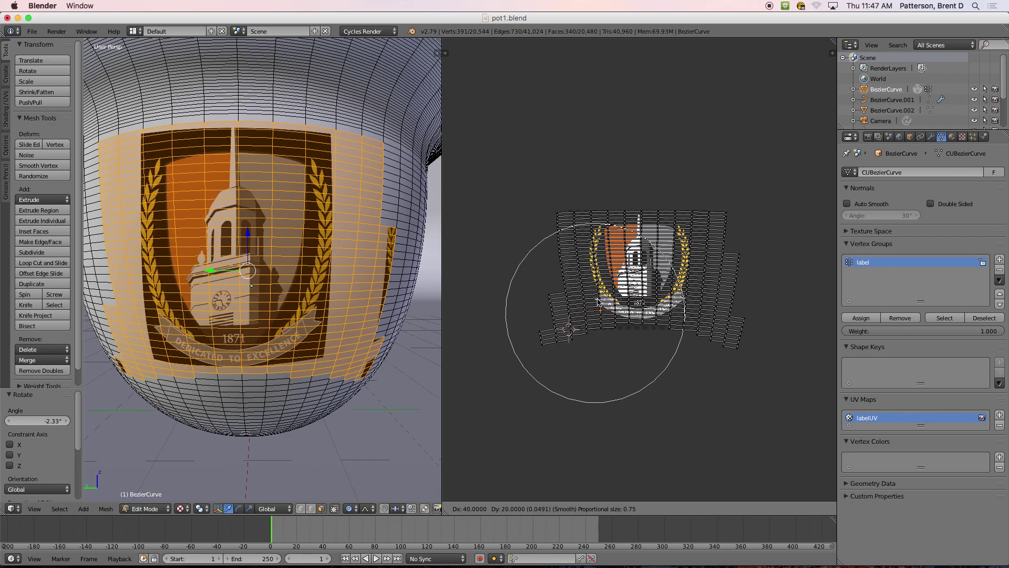
{"action": "left_click", "coordinate": [599, 302]}
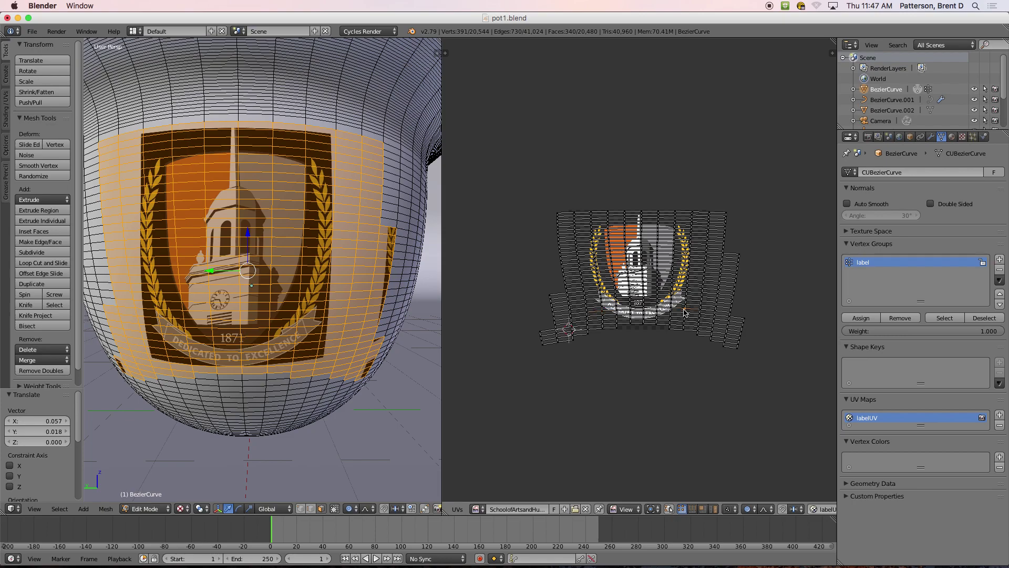
{"action": "key", "text": "g"}
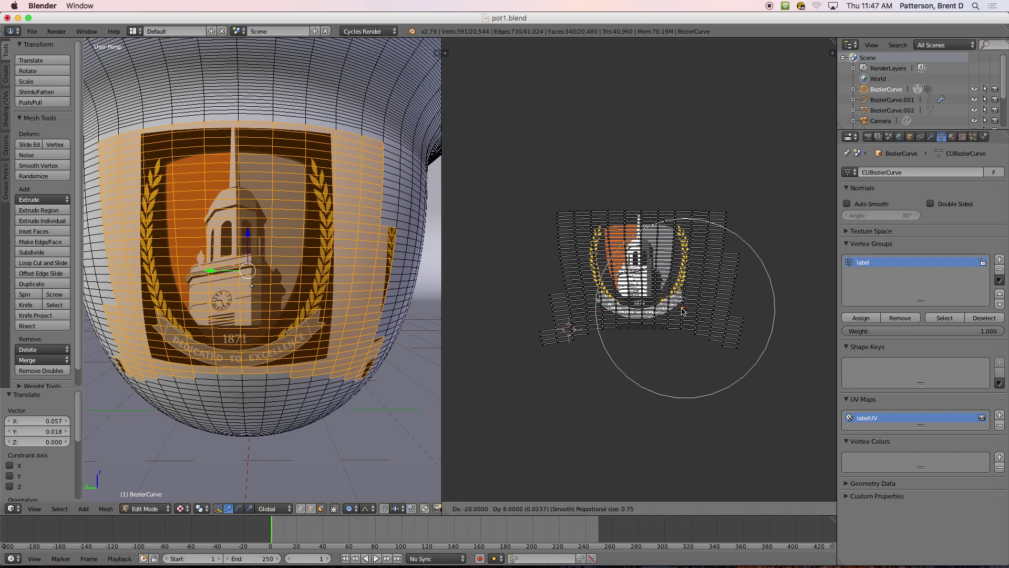
{"action": "left_click", "coordinate": [682, 311]}
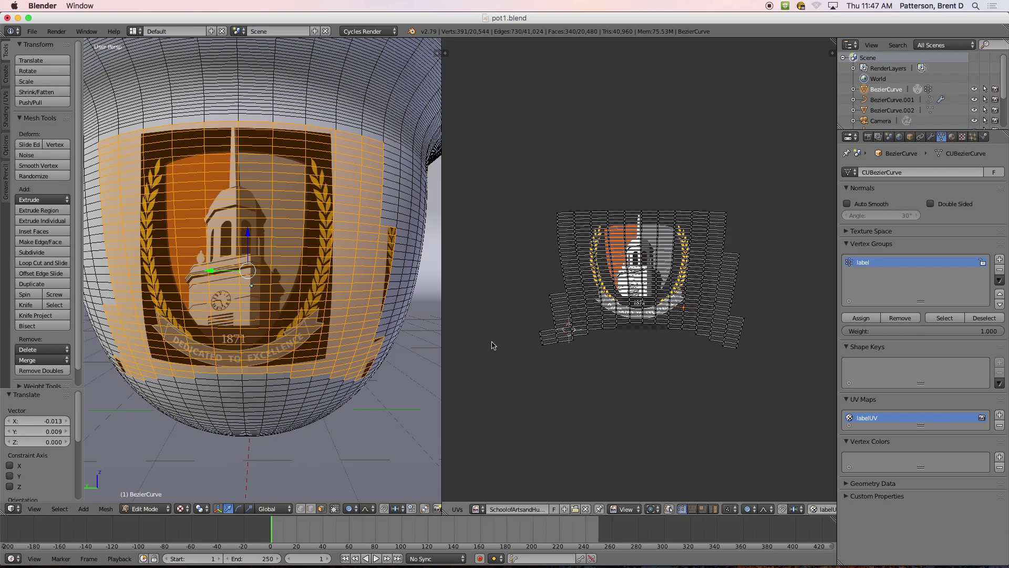
Return the pot to Object Mode and inspect the label on its front with Rendered viewport shading.
{"action": "left_click", "coordinate": [139, 508]}
{"action": "left_click", "coordinate": [143, 499]}
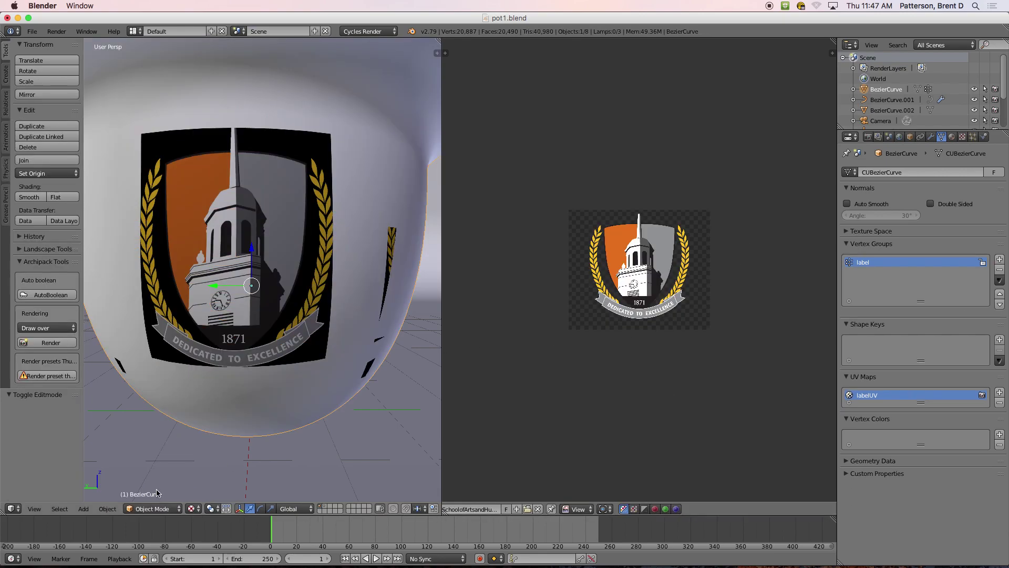
{"action": "scroll", "coordinate": [185, 430], "scroll_direction": "down", "scroll_amount": 4}
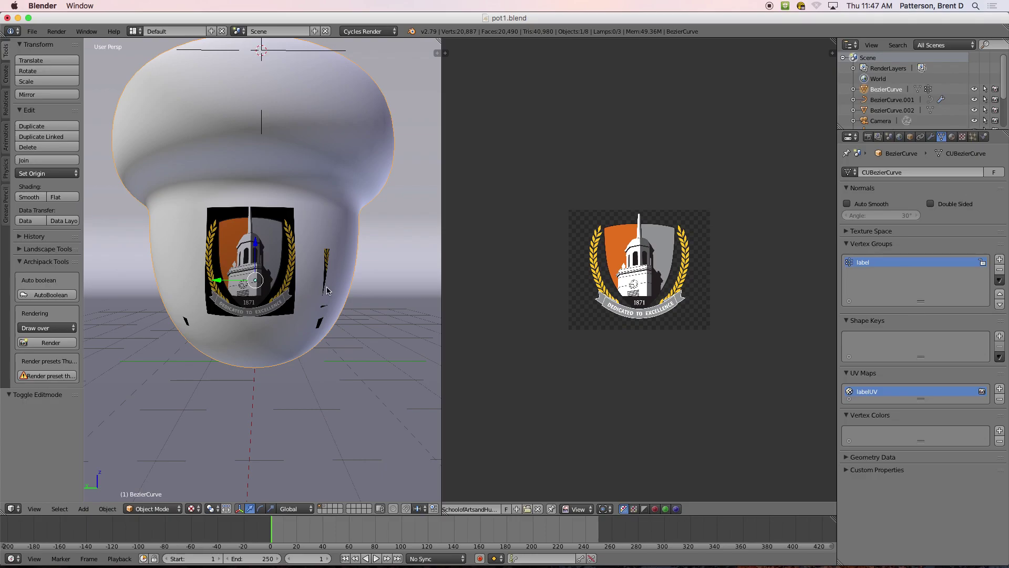
{"action": "left_click", "coordinate": [193, 508]}
{"action": "left_click", "coordinate": [210, 435]}
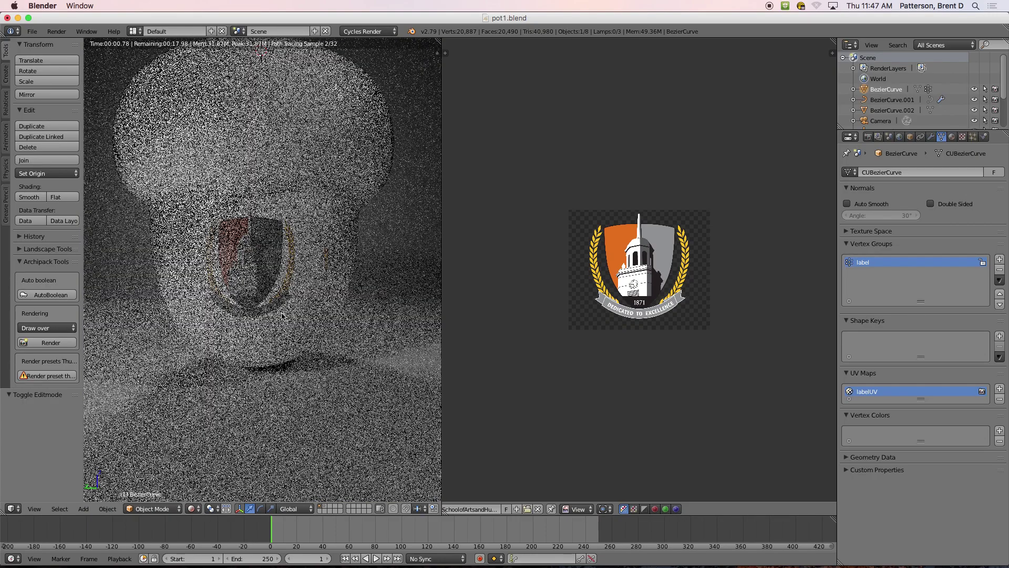
{"action": "scroll", "coordinate": [328, 294], "scroll_direction": "up", "scroll_amount": 5}
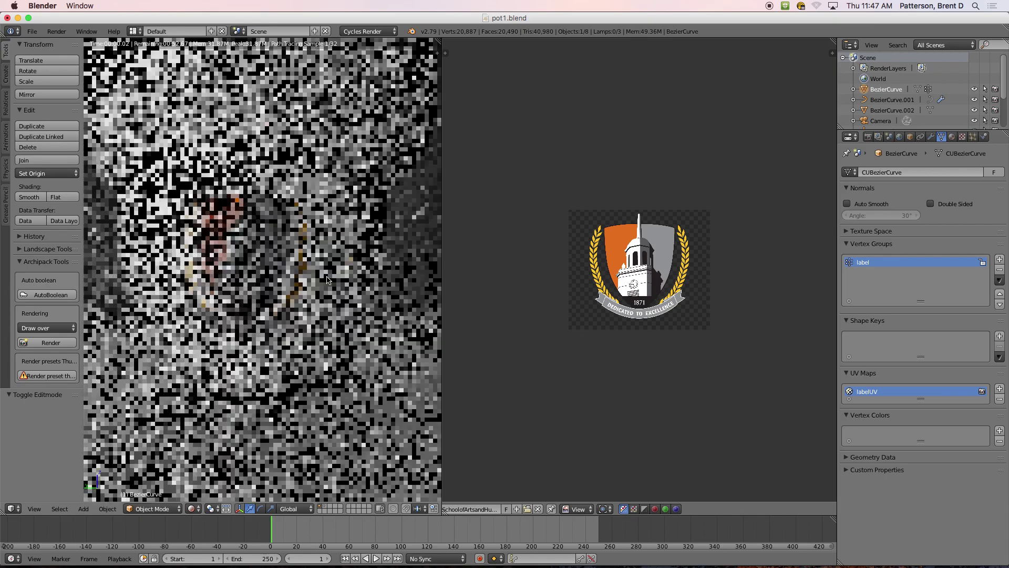
{"action": "scroll", "coordinate": [330, 297], "scroll_direction": "down", "scroll_amount": 5}
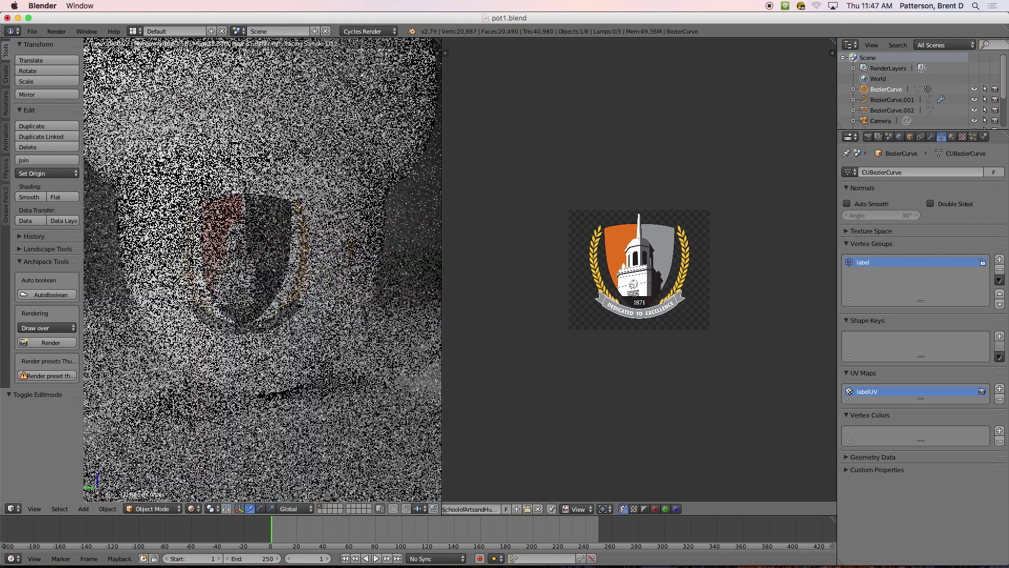
{"action": "scroll", "coordinate": [315, 302], "scroll_direction": "up", "scroll_amount": 3}
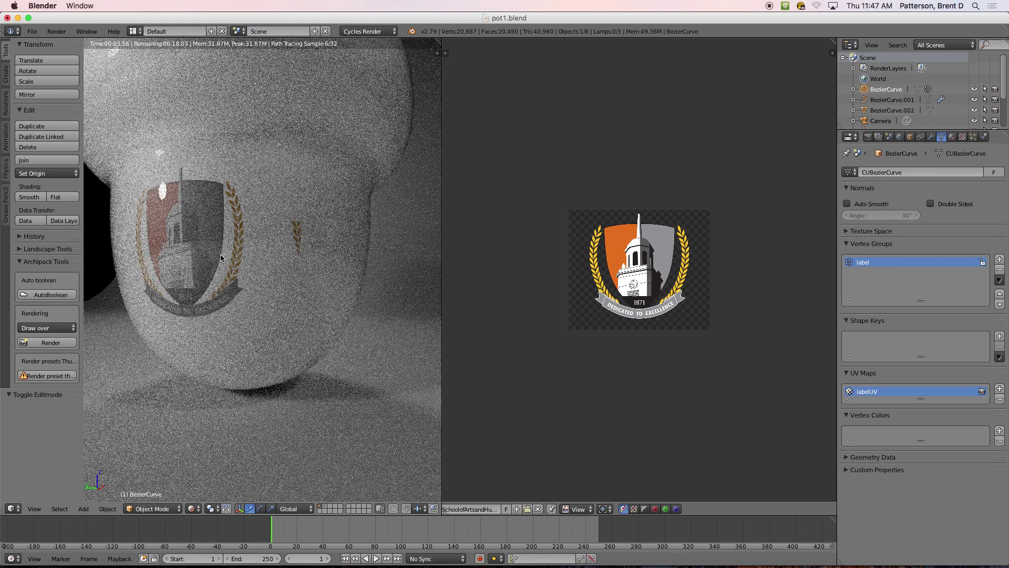
{"action": "middle_click_drag", "start_coordinate": [245, 292], "coordinate": [196, 305]}
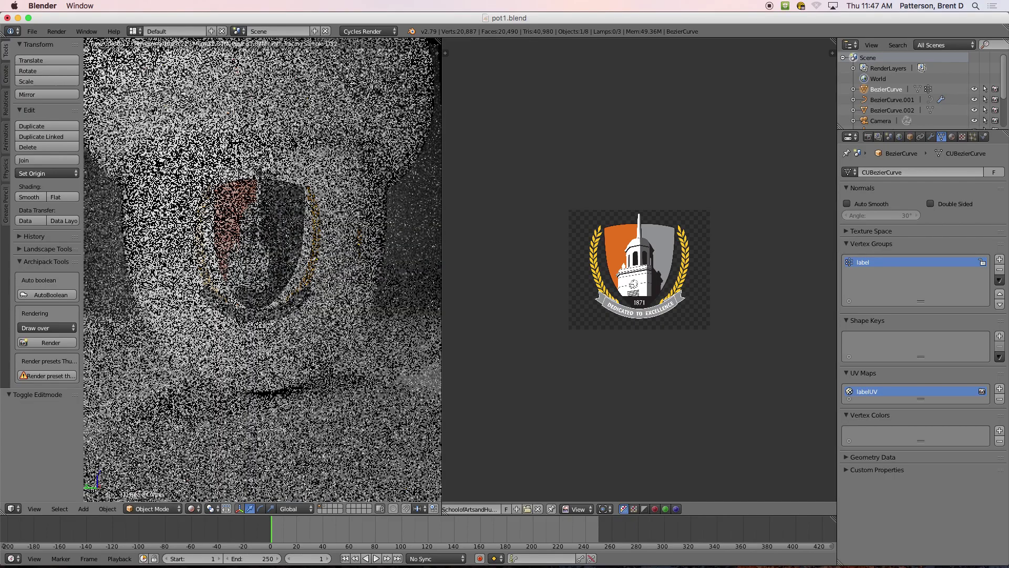
Put the pot back in Edit Mode and scale its entire label UV layout by about 0.938.
{"action": "key", "text": "Tab"}
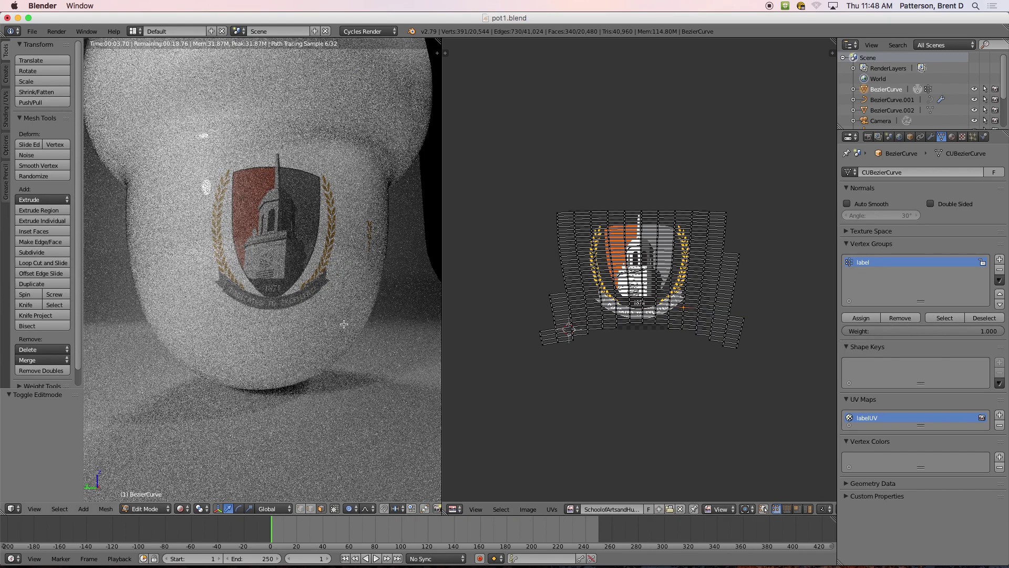
{"action": "key", "text": "Tab"}
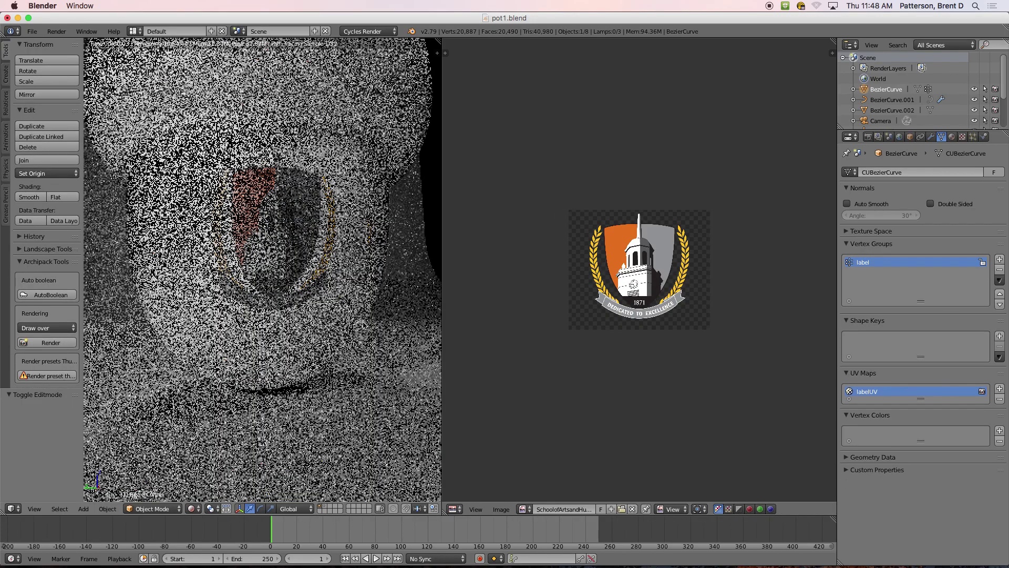
{"action": "key", "text": "Tab"}
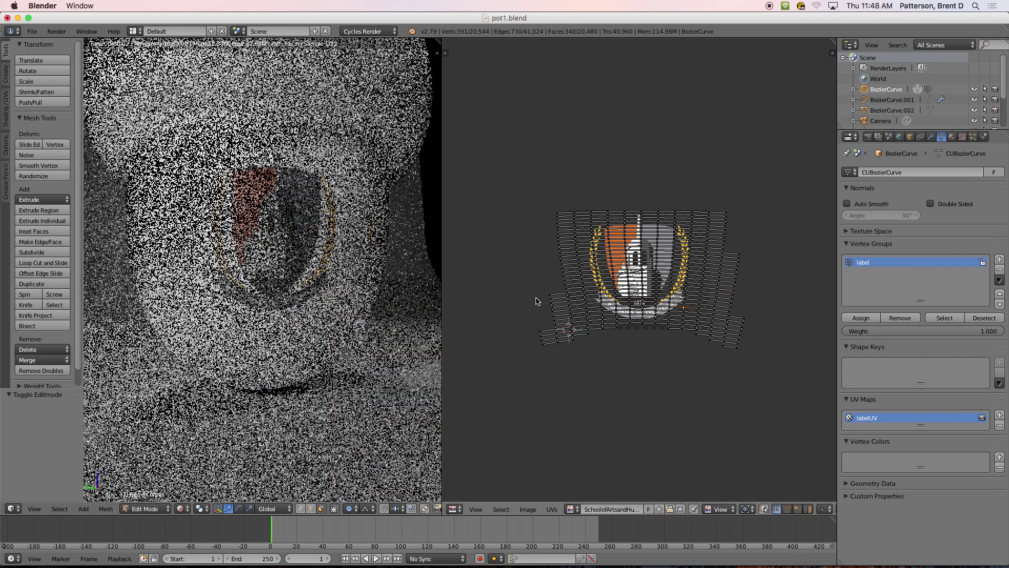
{"action": "key", "text": "a"}
{"action": "key", "text": "a"}
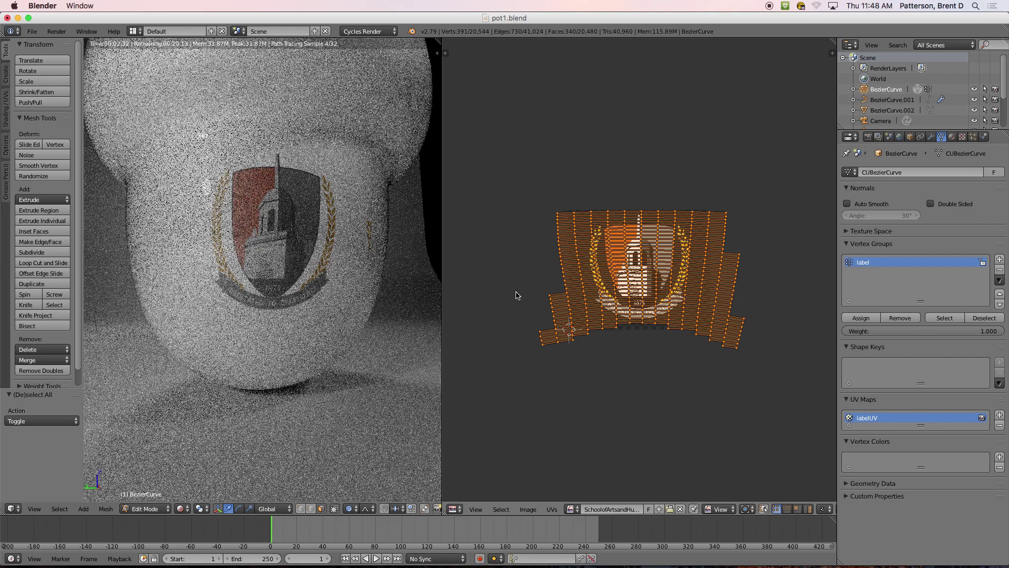
{"action": "key", "text": "s"}
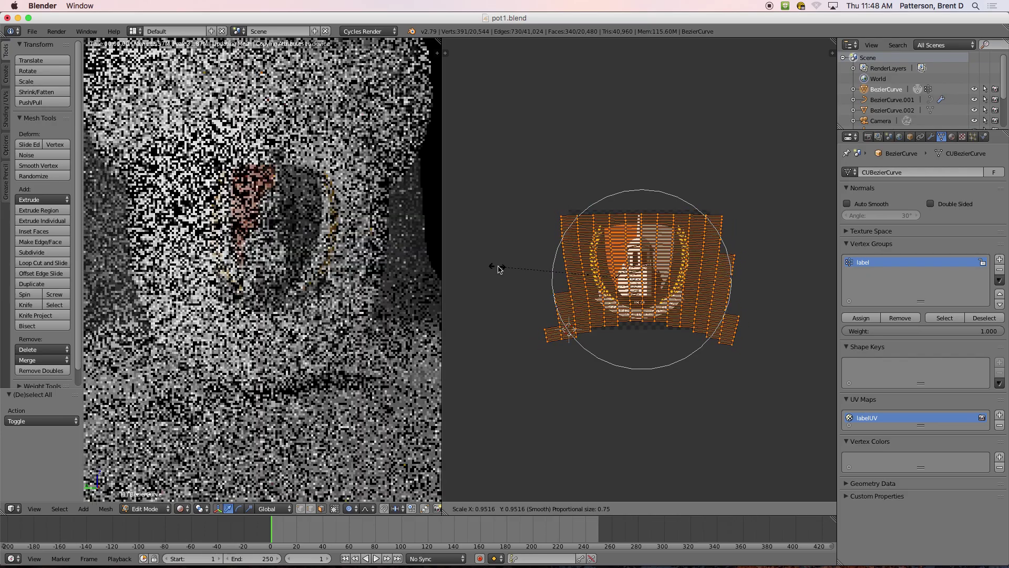
{"action": "left_click", "coordinate": [500, 270]}
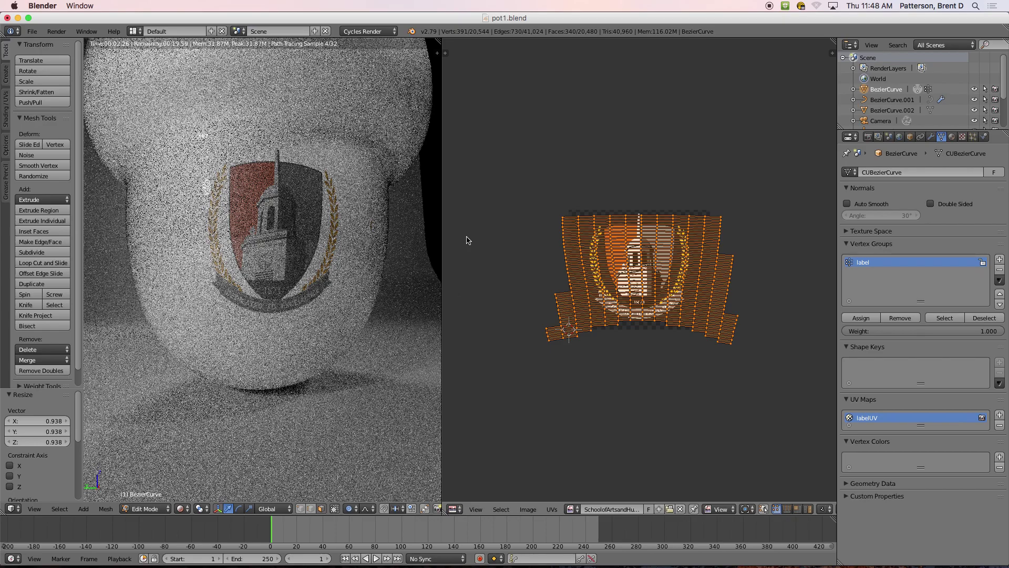
Shift the selected UV layout by about 0.004, 0.018 and again by about -0.066, -0.009 to center the label.
{"action": "key", "text": "g"}
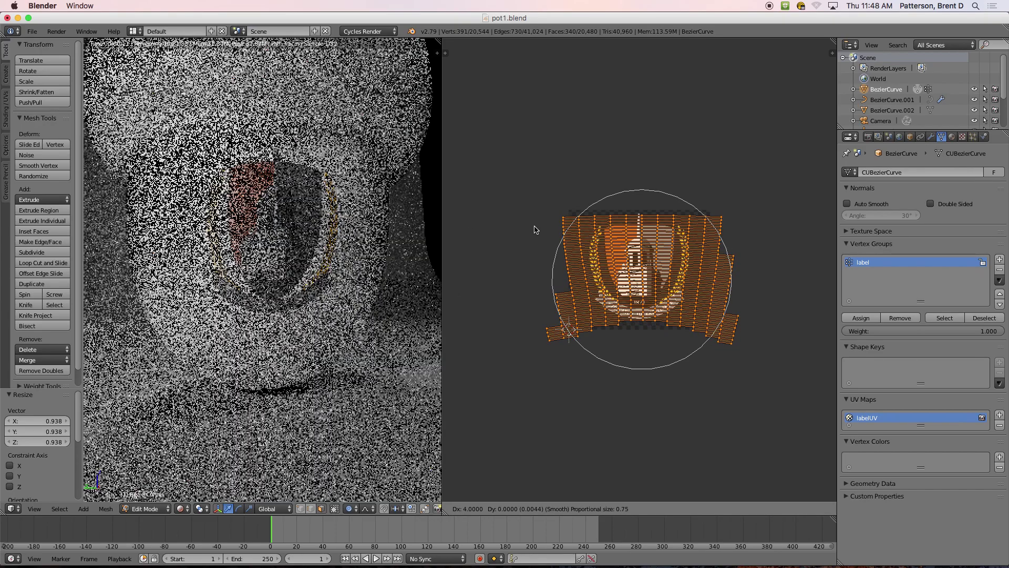
{"action": "left_click", "coordinate": [536, 228]}
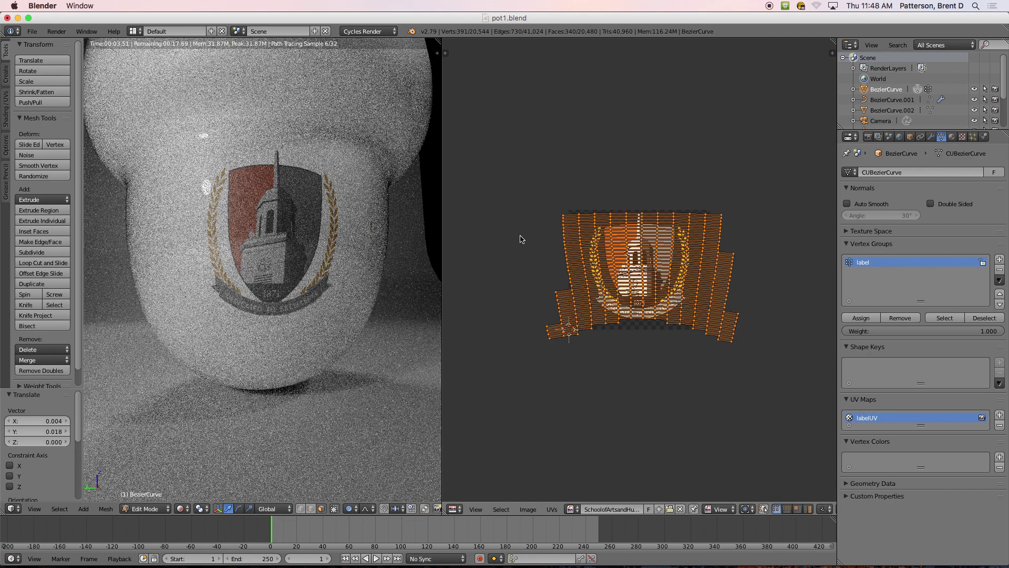
{"action": "key", "text": "g"}
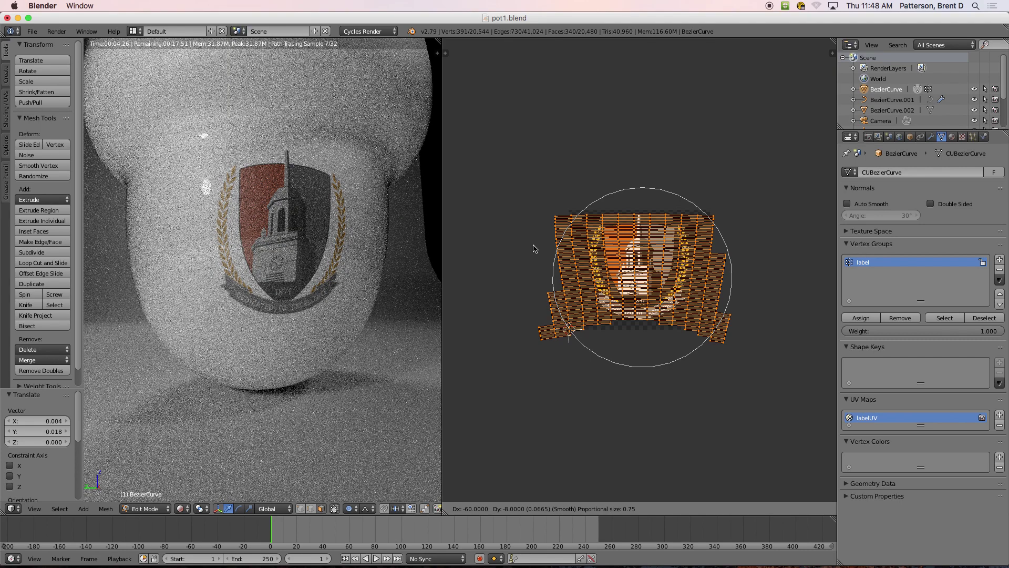
{"action": "left_click", "coordinate": [534, 248]}
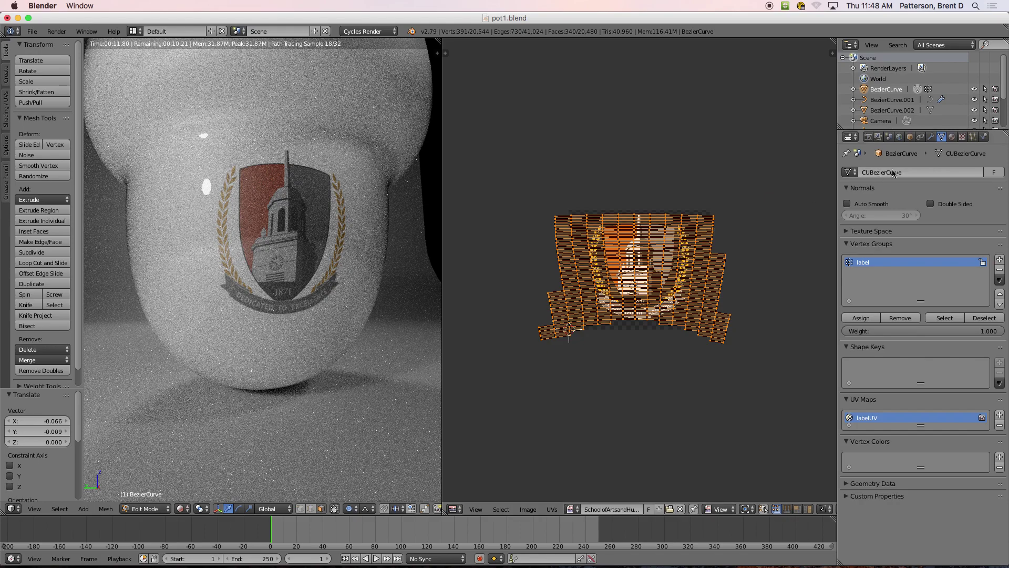
Set the preview samples to 200 in the render sampling settings and check the rendered label on the whole pot.
{"action": "left_click", "coordinate": [868, 137]}
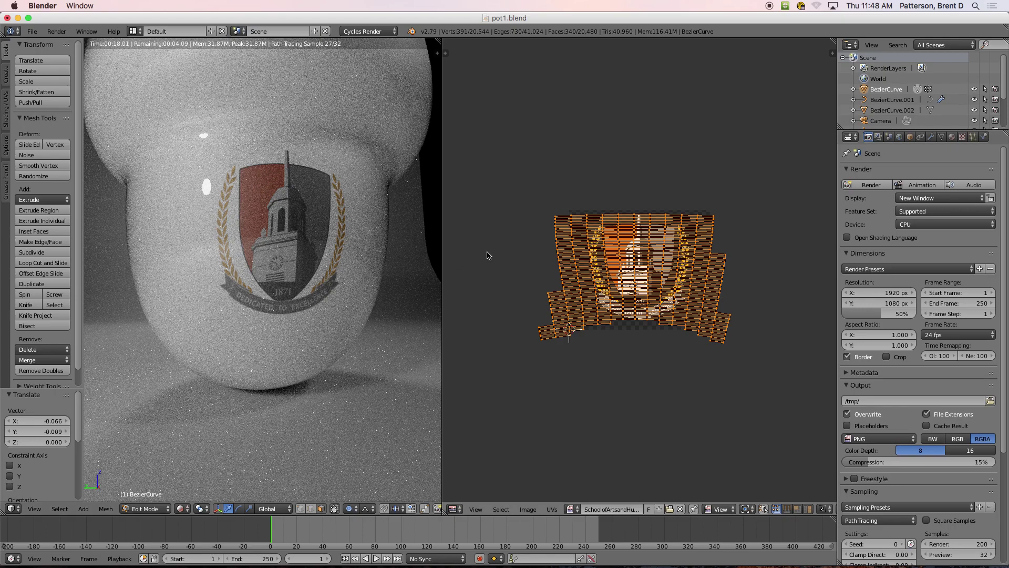
{"action": "scroll", "coordinate": [926, 367], "scroll_direction": "down", "scroll_amount": 4}
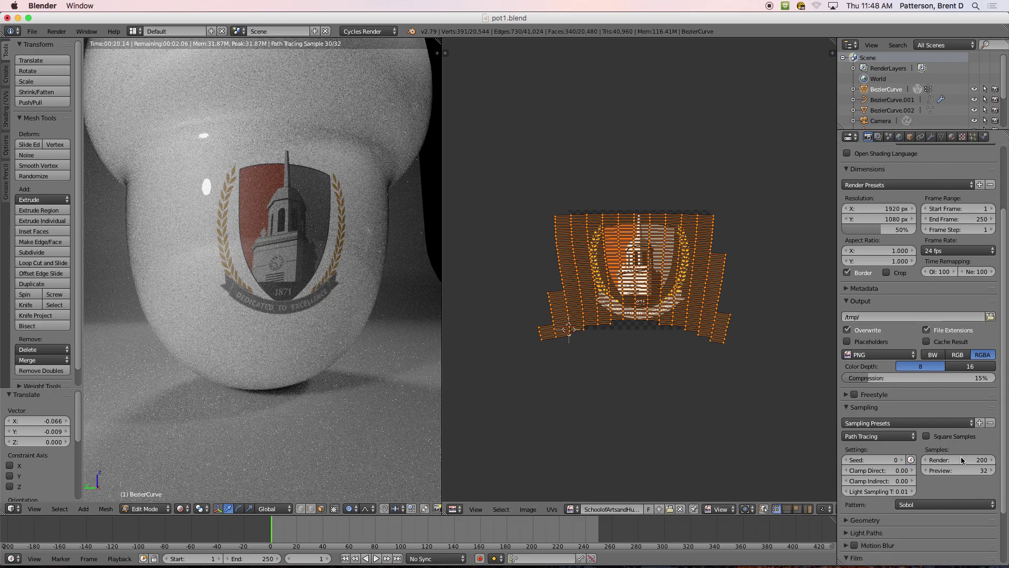
{"action": "left_click", "coordinate": [966, 469]}
{"action": "type", "text": "200"}
{"action": "key", "text": "Return"}
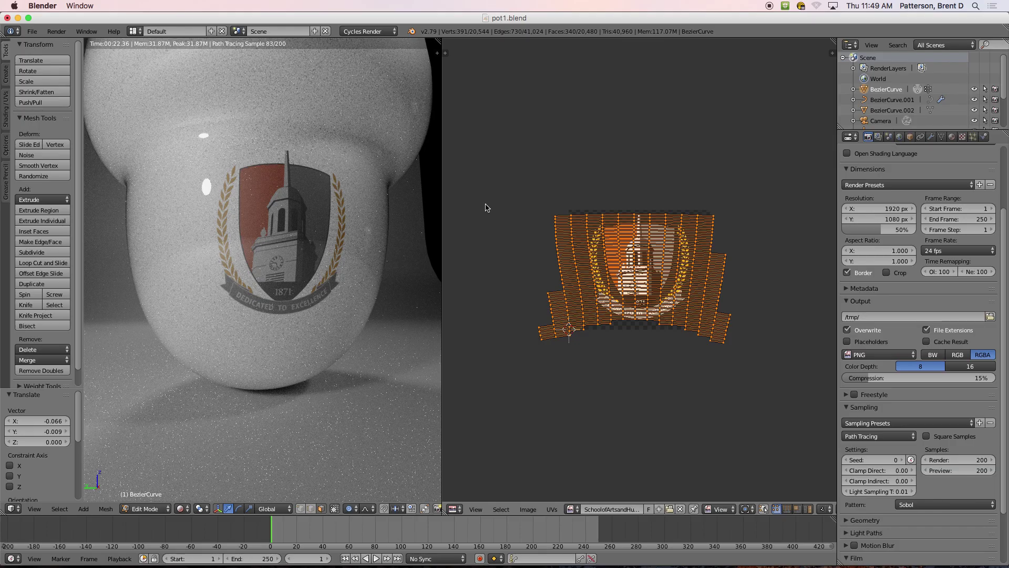
{"action": "scroll", "coordinate": [258, 221], "scroll_direction": "up", "scroll_amount": 2}
{"action": "middle_click_drag", "start_coordinate": [270, 211], "coordinate": [259, 224]}
{"action": "scroll", "coordinate": [260, 224], "scroll_direction": "down", "scroll_amount": 3}
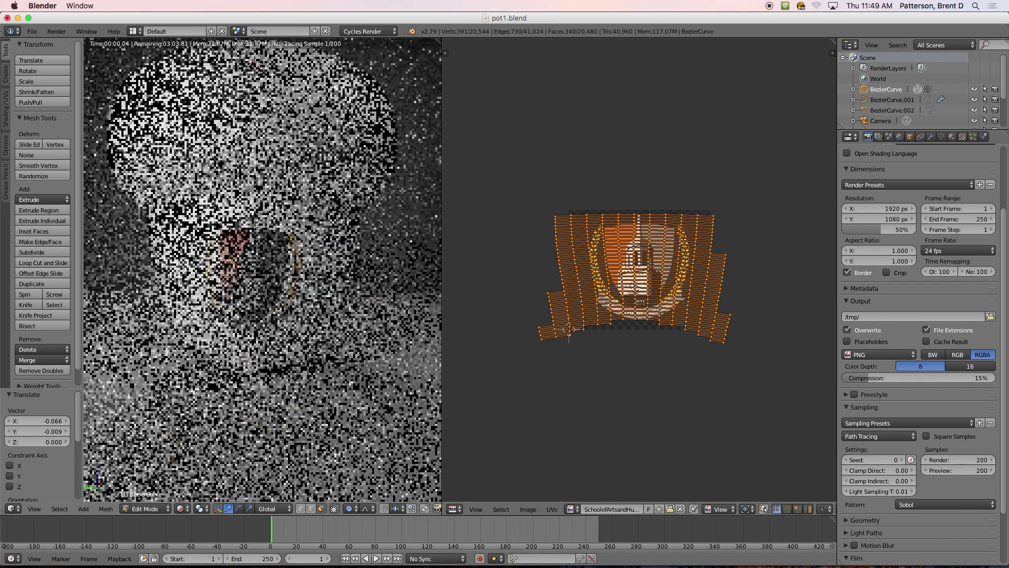
{"action": "middle_click_drag", "start_coordinate": [258, 227], "coordinate": [258, 244]}
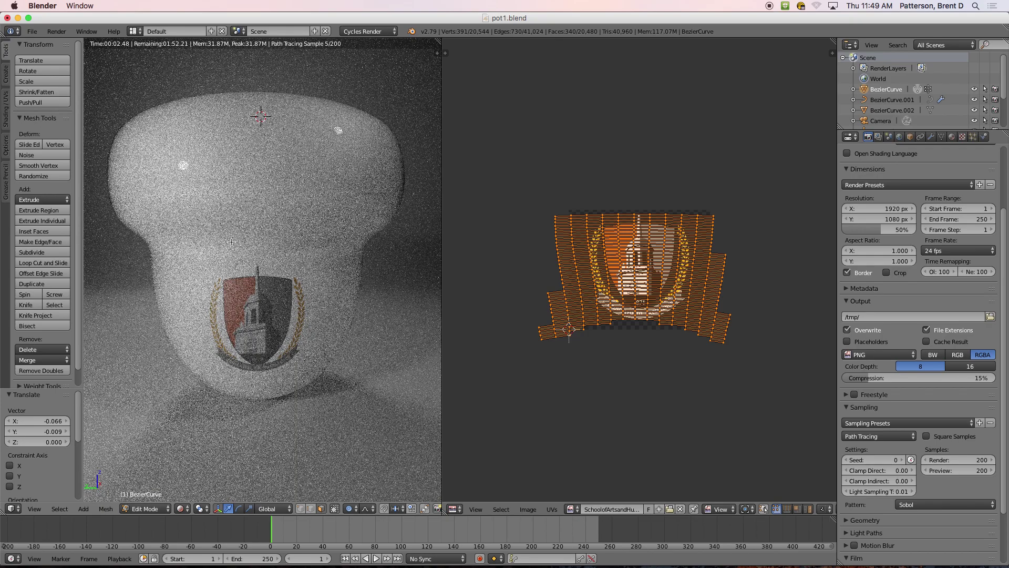
Set the viewport shading to Solid and select a single face on the pot's upper bulge.
{"action": "left_click", "coordinate": [147, 509]}
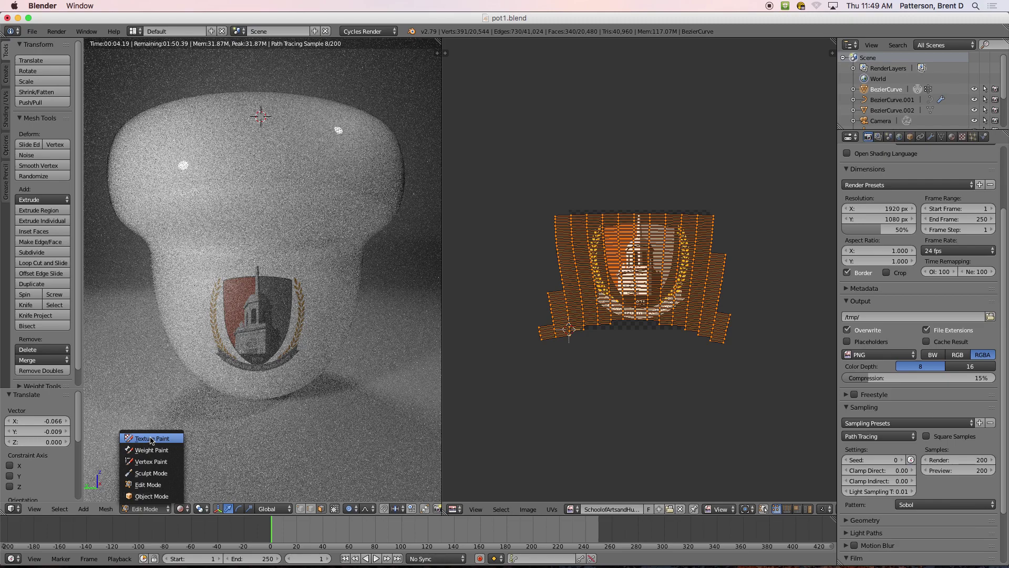
{"action": "left_click", "coordinate": [181, 509]}
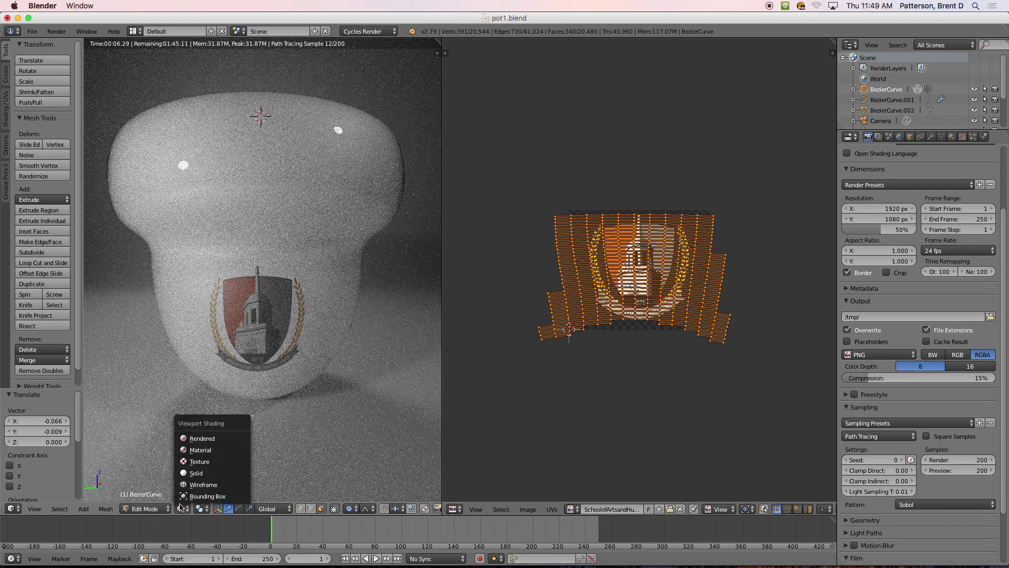
{"action": "left_click", "coordinate": [196, 472]}
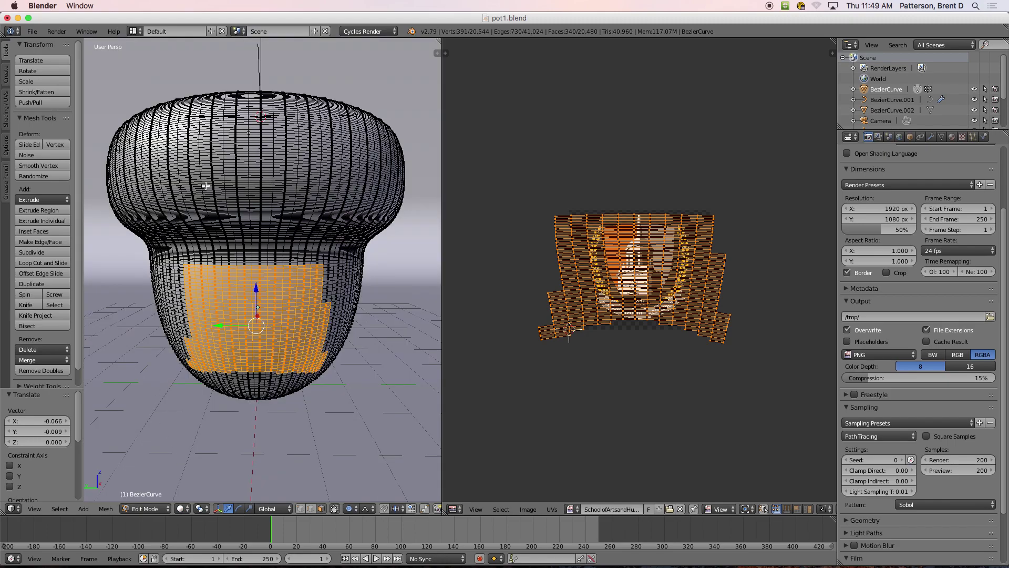
{"action": "middle_click_drag", "start_coordinate": [243, 129], "coordinate": [243, 134]}
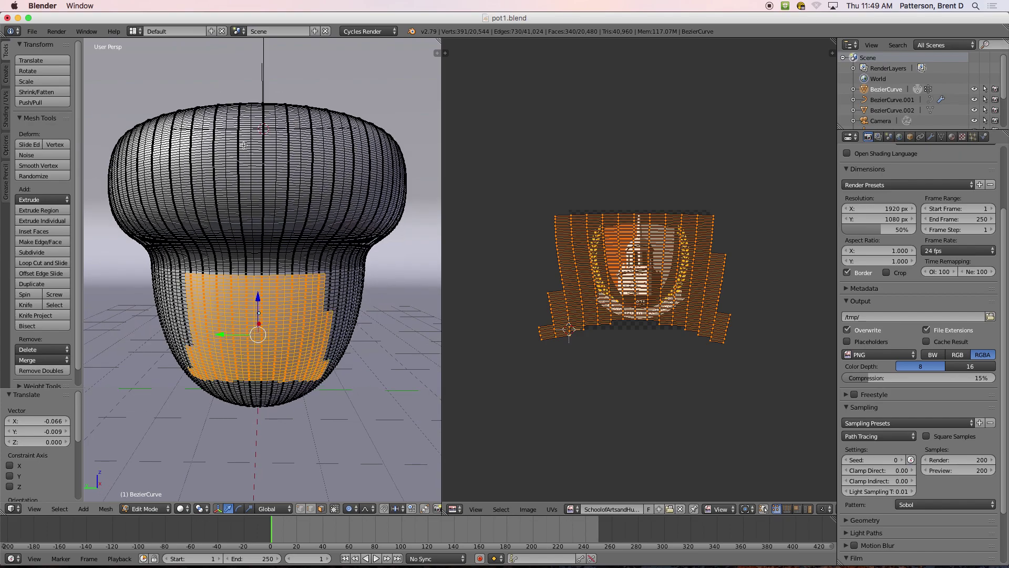
{"action": "right_click", "coordinate": [244, 145]}
{"action": "scroll", "coordinate": [274, 146], "scroll_direction": "up", "scroll_amount": 4}
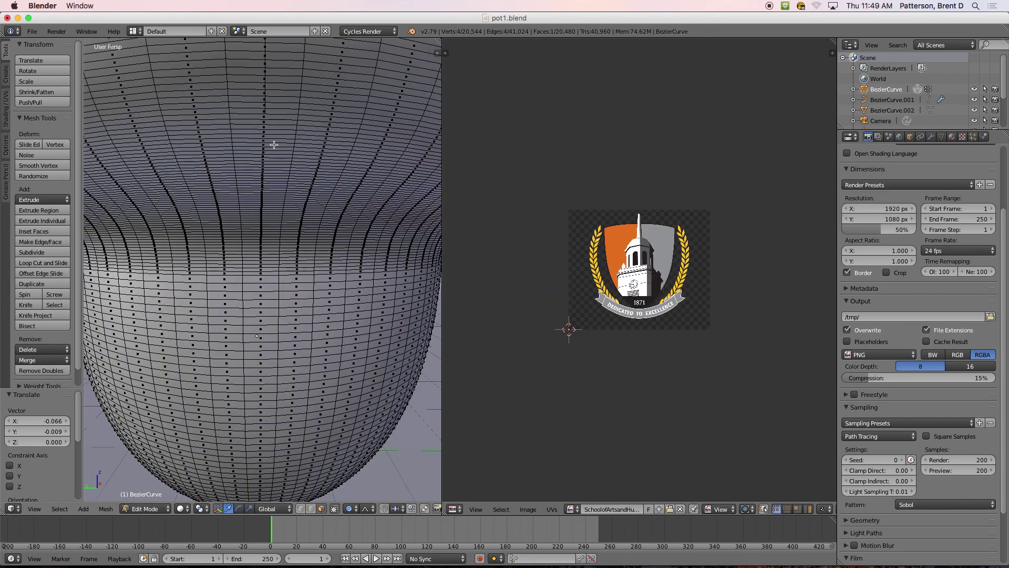
Try to select a horizontal face loop around the pot's upper bulge, starting from neighbouring faces on its front.
{"action": "scroll", "coordinate": [271, 142], "scroll_direction": "down", "scroll_amount": 4}
{"action": "scroll", "coordinate": [269, 138], "scroll_direction": "up", "scroll_amount": 2}
{"action": "scroll", "coordinate": [268, 138], "scroll_direction": "down", "scroll_amount": 2}
{"action": "scroll", "coordinate": [269, 142], "scroll_direction": "up", "scroll_amount": 2}
{"action": "scroll", "coordinate": [271, 149], "scroll_direction": "down", "scroll_amount": 4}
{"action": "scroll", "coordinate": [273, 158], "scroll_direction": "up", "scroll_amount": 6}
{"action": "scroll", "coordinate": [273, 158], "scroll_direction": "up", "scroll_amount": 5, "text": "shift"}
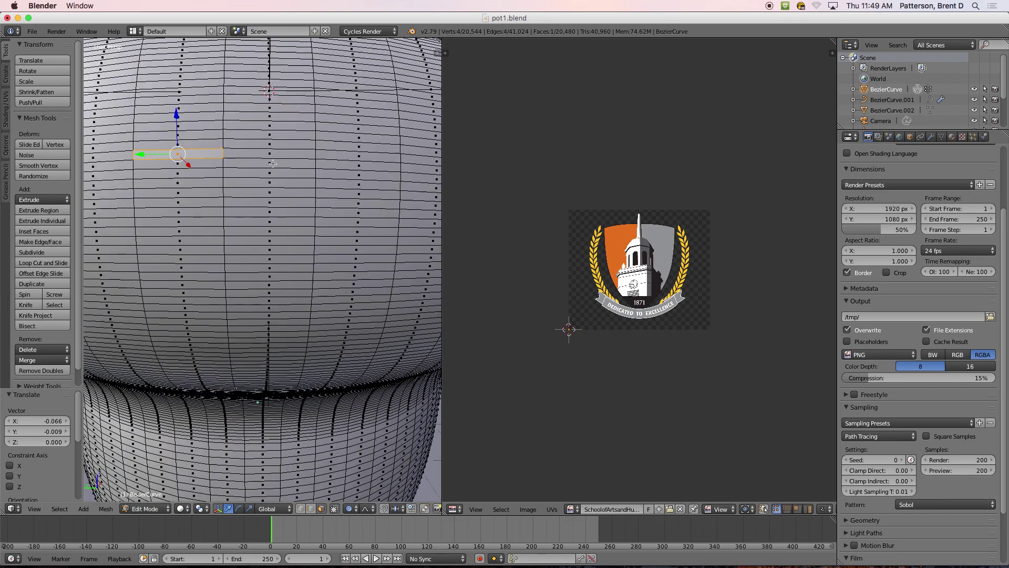
{"action": "right_click", "coordinate": [250, 227], "text": "shift"}
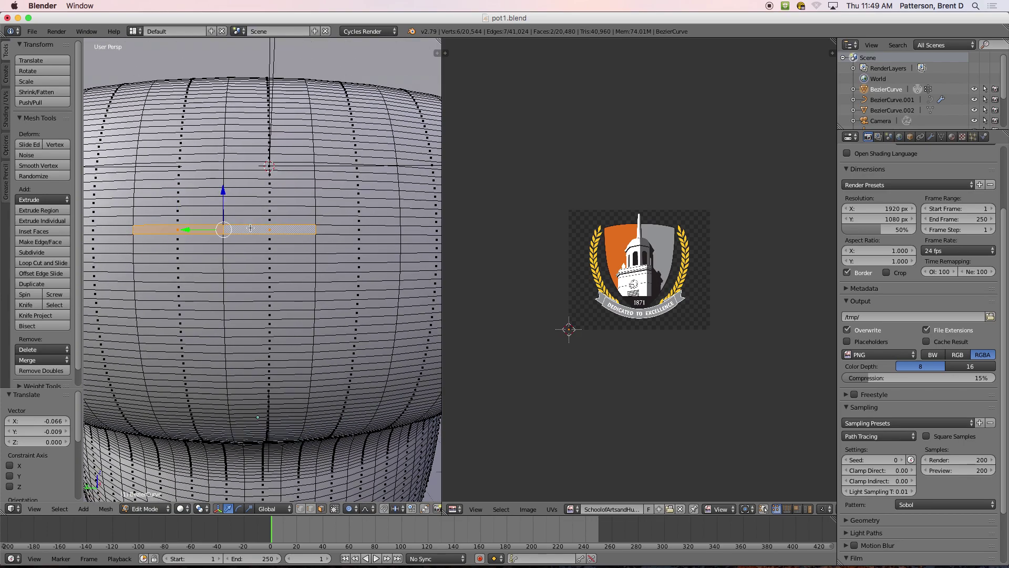
{"action": "right_click", "coordinate": [337, 230], "text": "alt+shift"}
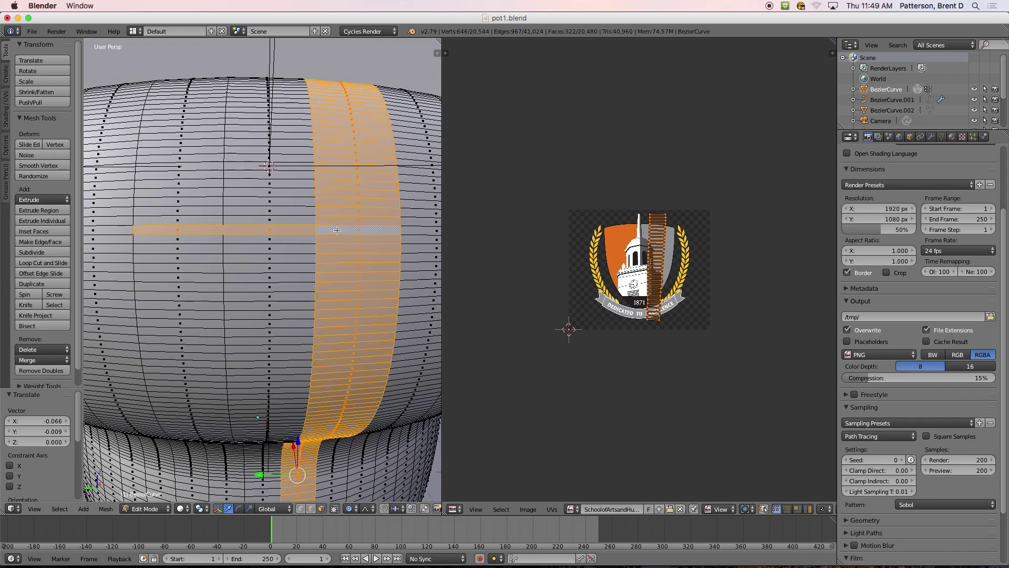
{"action": "right_click", "coordinate": [307, 232]}
{"action": "right_click", "coordinate": [130, 230], "text": "alt+shift"}
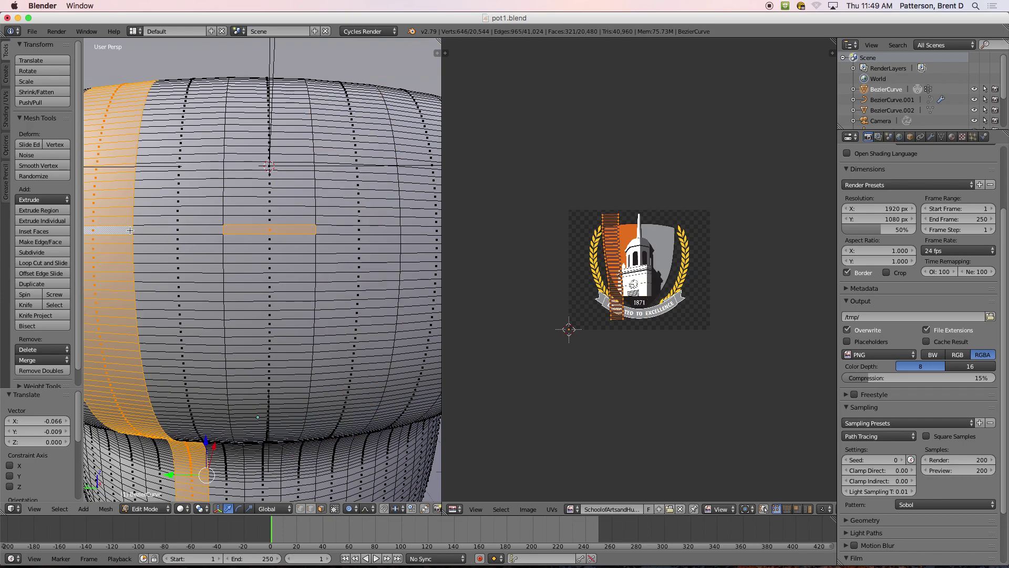
{"action": "right_click", "coordinate": [158, 231], "text": "alt+shift"}
{"action": "right_click", "coordinate": [239, 226]}
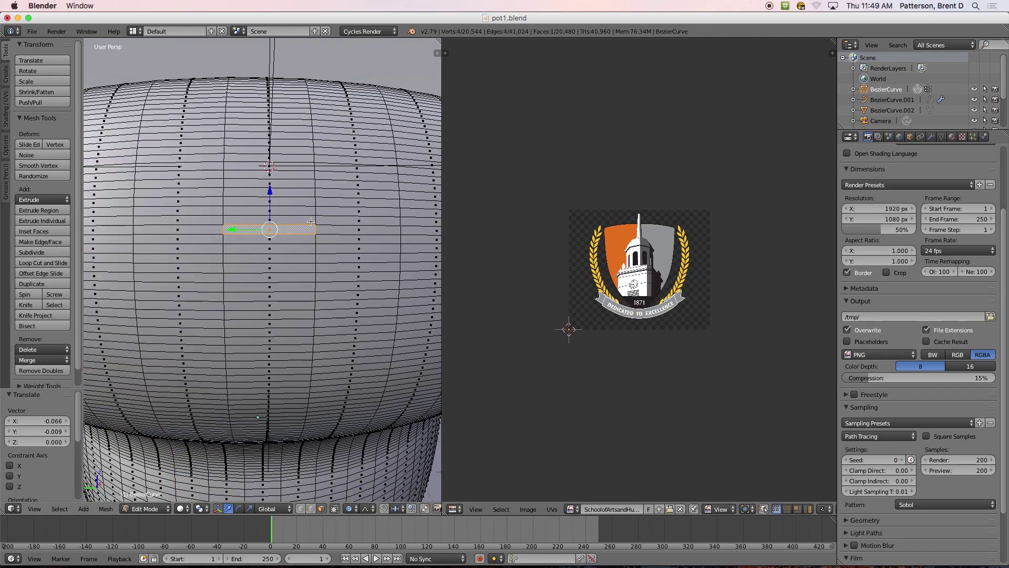
Select a horizontal row of four adjacent faces across the front of the pot's upper bulge.
{"action": "right_click", "coordinate": [358, 220]}
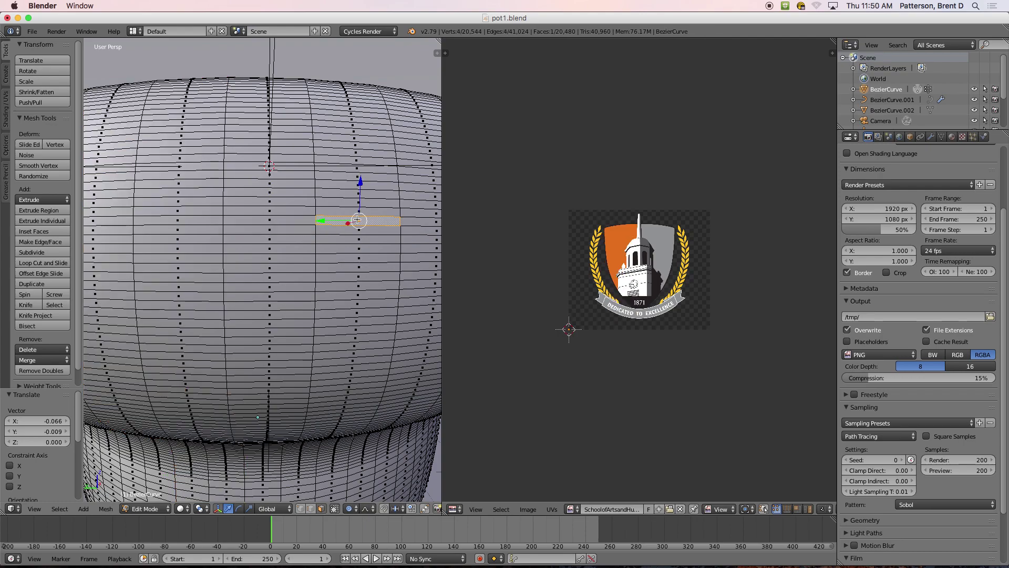
{"action": "right_click", "coordinate": [411, 220], "text": "alt+shift"}
{"action": "right_click", "coordinate": [367, 224]}
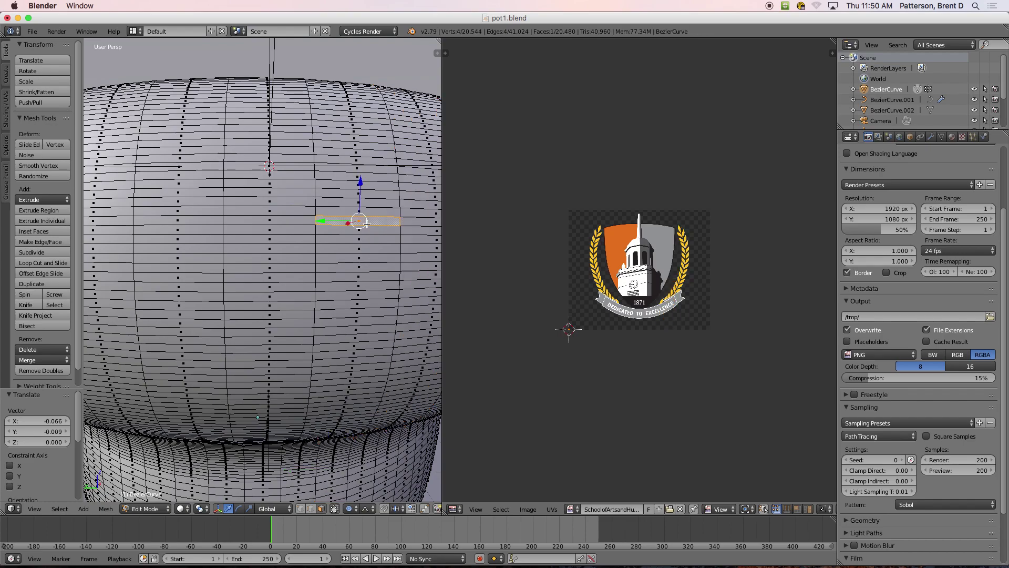
{"action": "right_click", "coordinate": [289, 220], "text": "shift"}
{"action": "right_click", "coordinate": [213, 223], "text": "shift"}
{"action": "right_click", "coordinate": [113, 223], "text": "shift"}
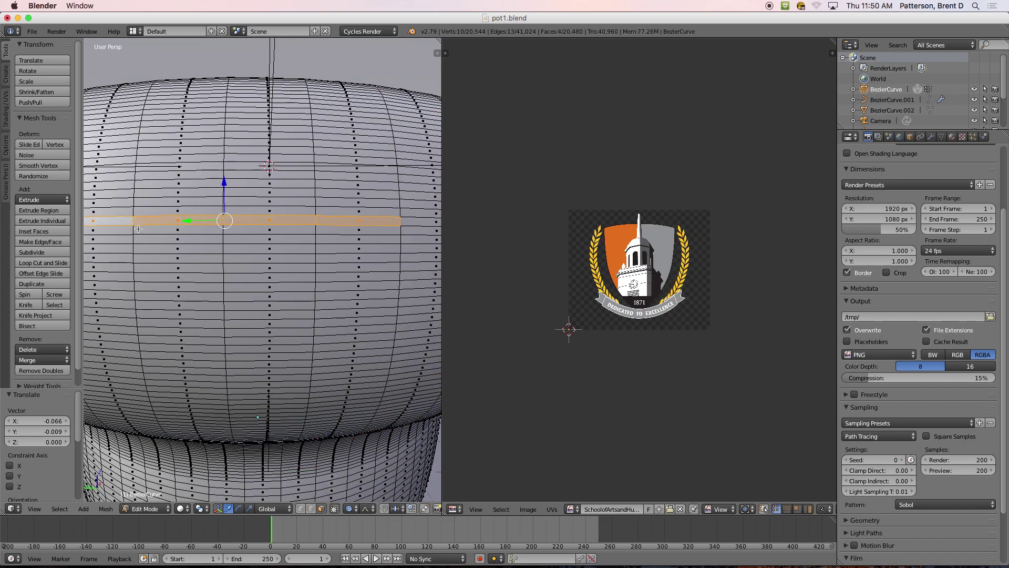
Try again to loop-select a face ring around the upper bulge, starting beside the selected row.
{"action": "scroll", "coordinate": [185, 223], "scroll_direction": "down", "scroll_amount": 6}
{"action": "scroll", "coordinate": [185, 224], "scroll_direction": "up", "scroll_amount": 3}
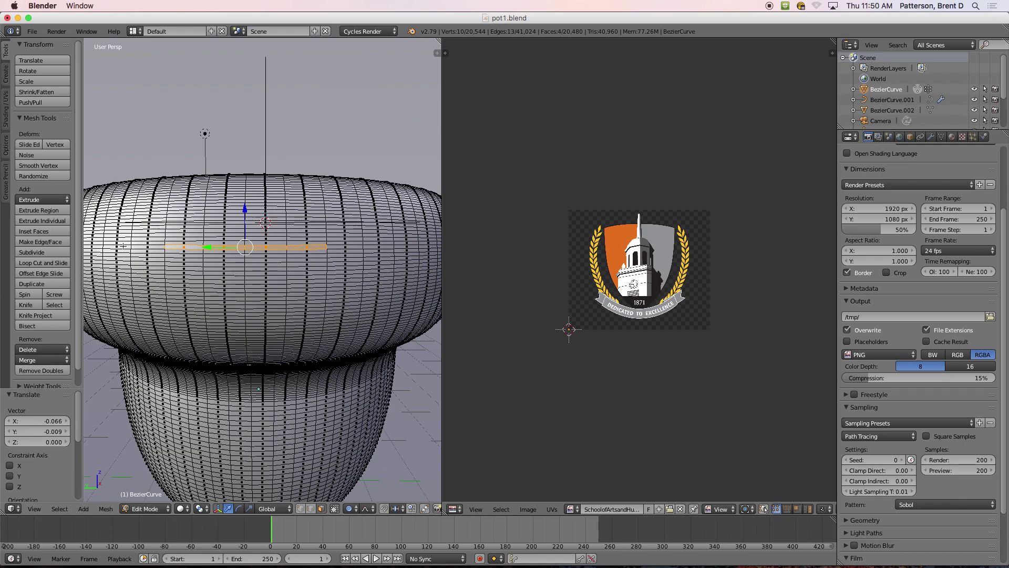
{"action": "right_click", "coordinate": [118, 246], "text": "alt+shift"}
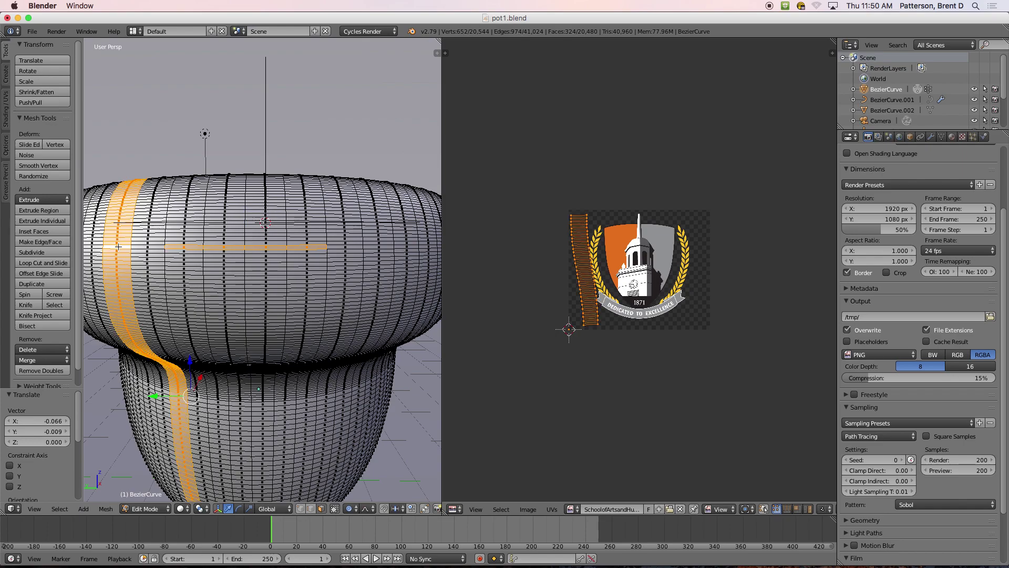
{"action": "right_click", "coordinate": [148, 245]}
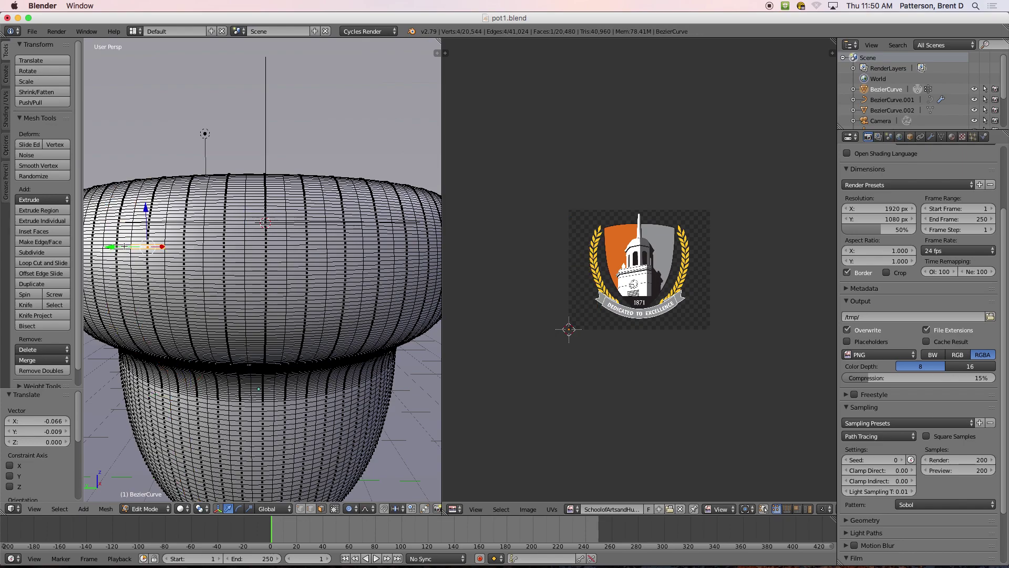
{"action": "right_click", "coordinate": [181, 246], "text": "alt+shift"}
{"action": "right_click", "coordinate": [211, 246], "text": "alt+shift"}
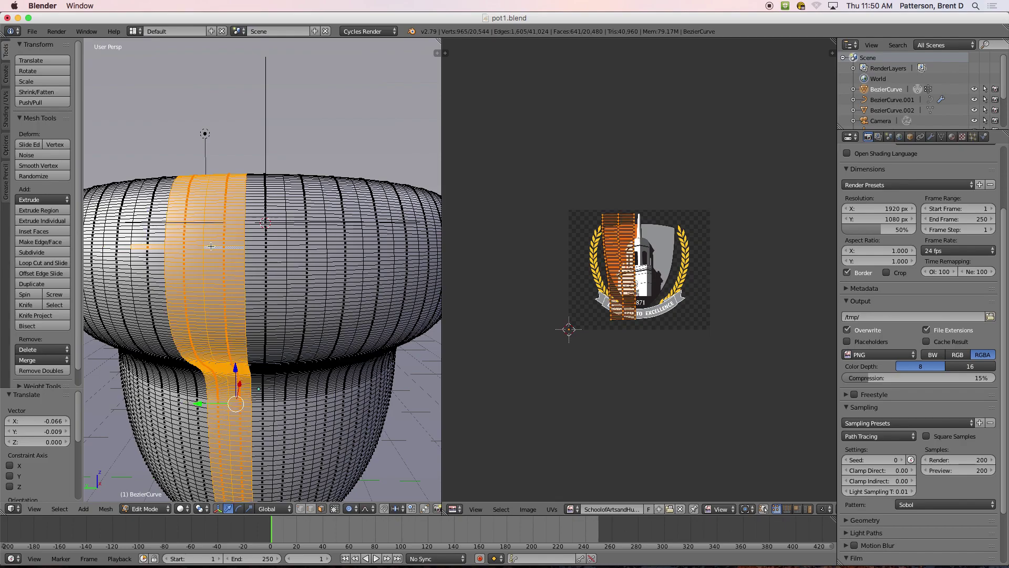
{"action": "right_click", "coordinate": [255, 244]}
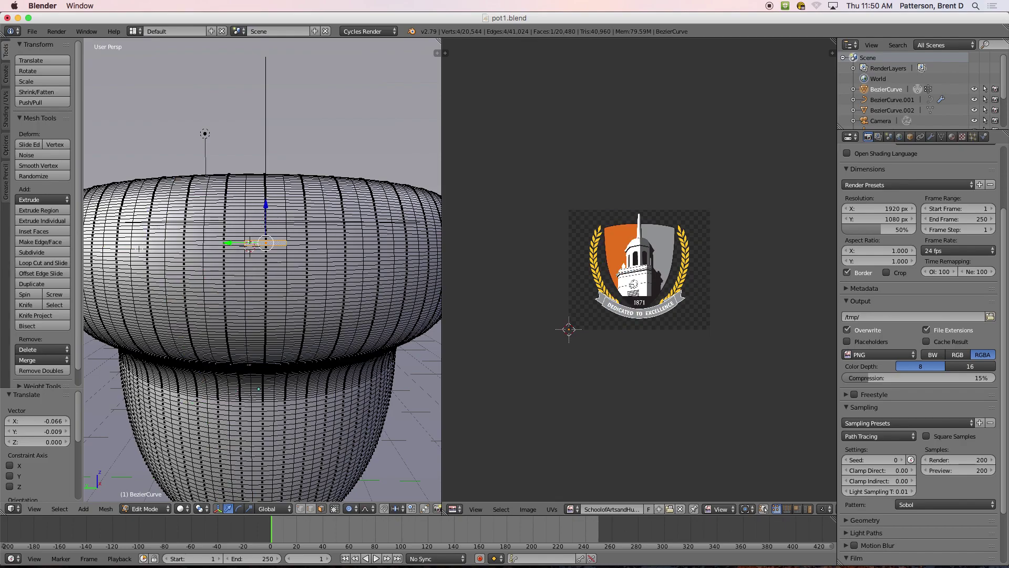
{"action": "scroll", "coordinate": [137, 248], "scroll_direction": "down", "scroll_amount": 4}
{"action": "scroll", "coordinate": [154, 235], "scroll_direction": "up", "scroll_amount": 2}
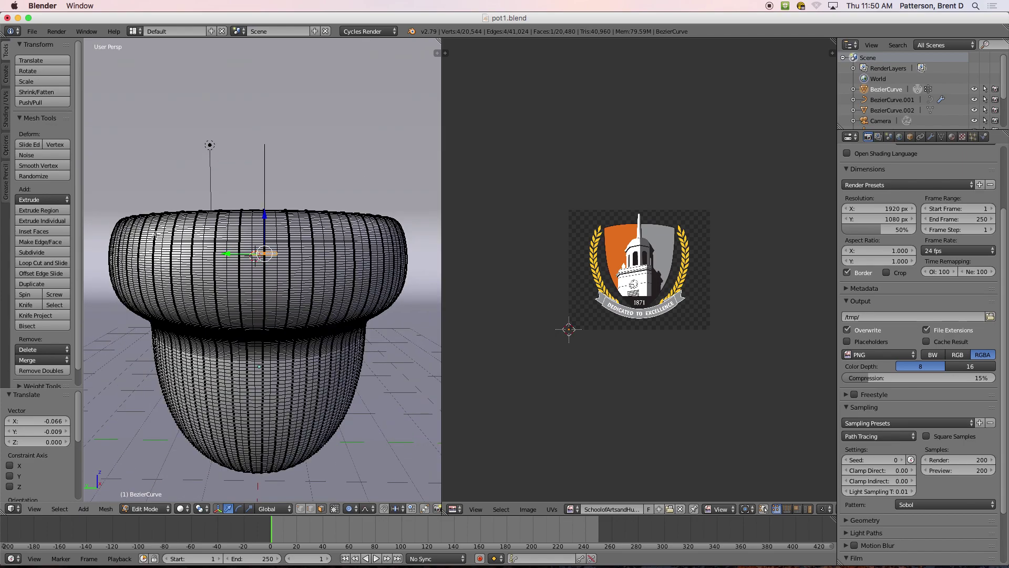
Clear the selection and circle-select an irregular band of faces across the front and adjoining side of the pot's upper bulge.
{"action": "key", "text": "a"}
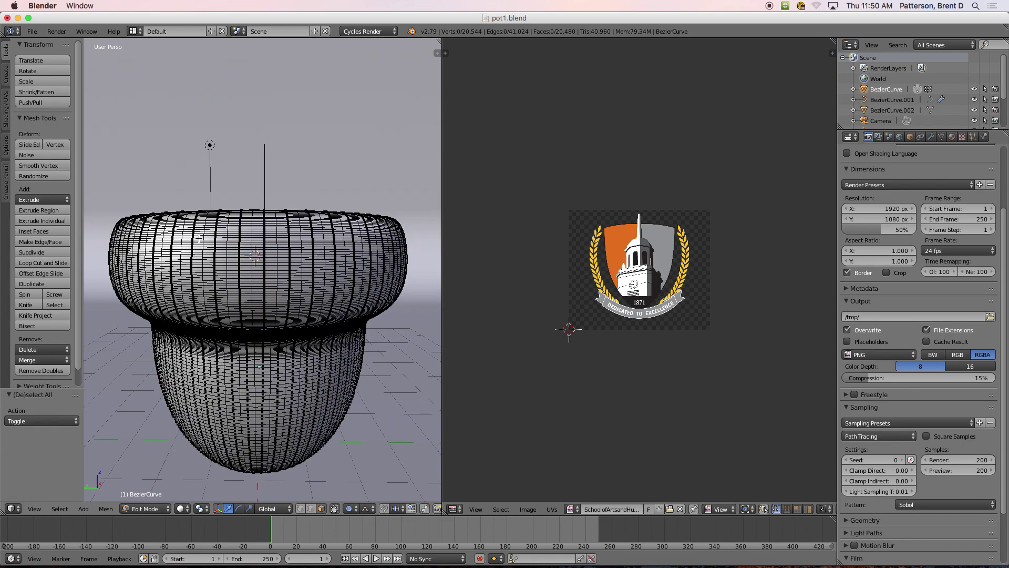
{"action": "key", "text": "a"}
{"action": "key", "text": "a"}
{"action": "key", "text": "c"}
{"action": "left_click_drag", "start_coordinate": [109, 267], "coordinate": [401, 251]}
{"action": "mouse_move", "coordinate": [400, 250]}
{"action": "middle_mouse_down"}
{"action": "mouse_move", "coordinate": [351, 265]}
{"action": "mouse_move", "coordinate": [341, 252]}
{"action": "middle_mouse_up"}
{"action": "left_click_drag", "start_coordinate": [340, 252], "coordinate": [385, 251]}
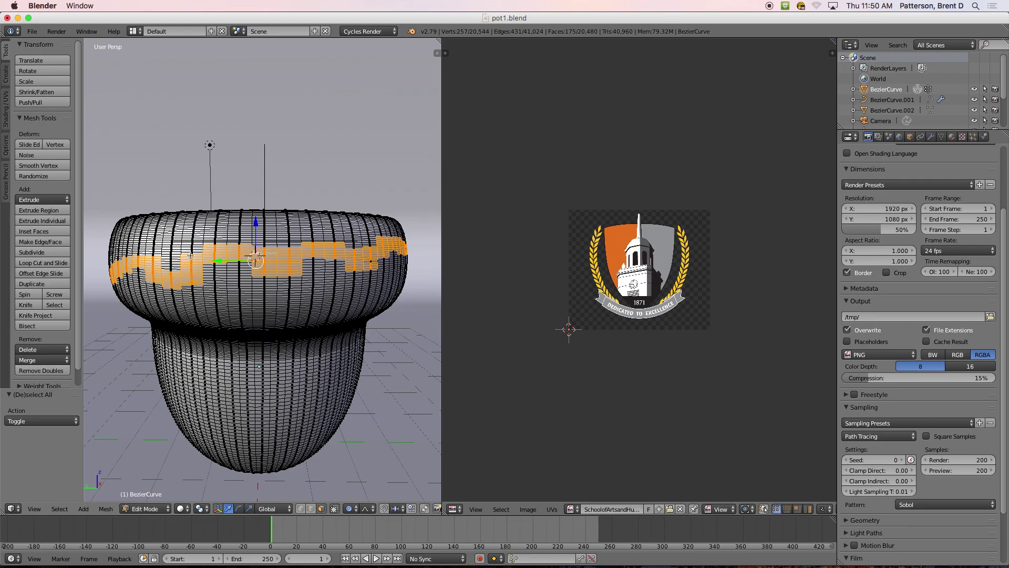
{"action": "middle_click_drag", "start_coordinate": [317, 248], "coordinate": [228, 244]}
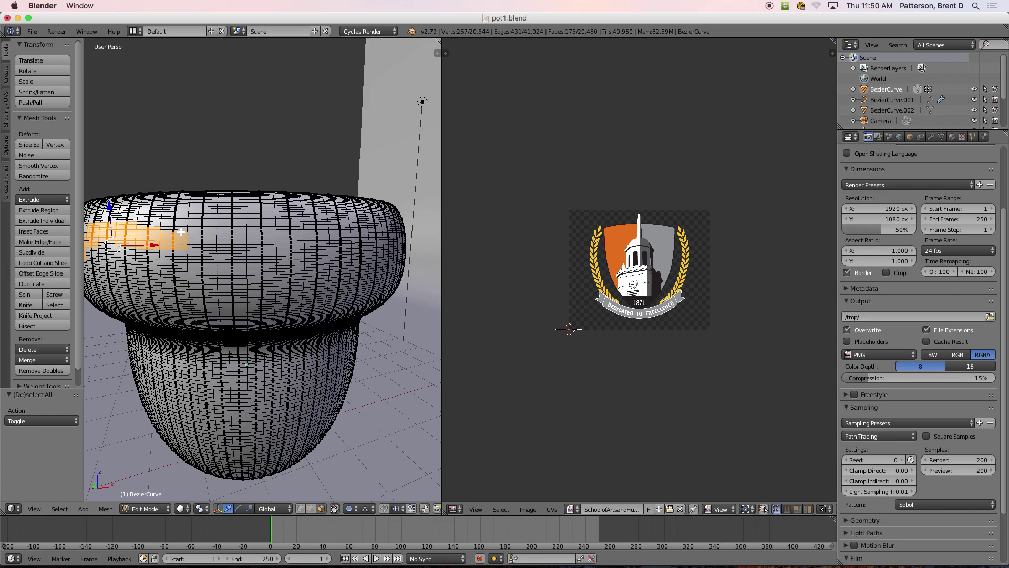
{"action": "mouse_move", "coordinate": [182, 245]}
{"action": "left_mouse_down"}
{"action": "mouse_move", "coordinate": [241, 266]}
{"action": "mouse_move", "coordinate": [317, 232]}
{"action": "mouse_move", "coordinate": [404, 244]}
{"action": "left_mouse_up"}
{"action": "key", "text": "Escape"}
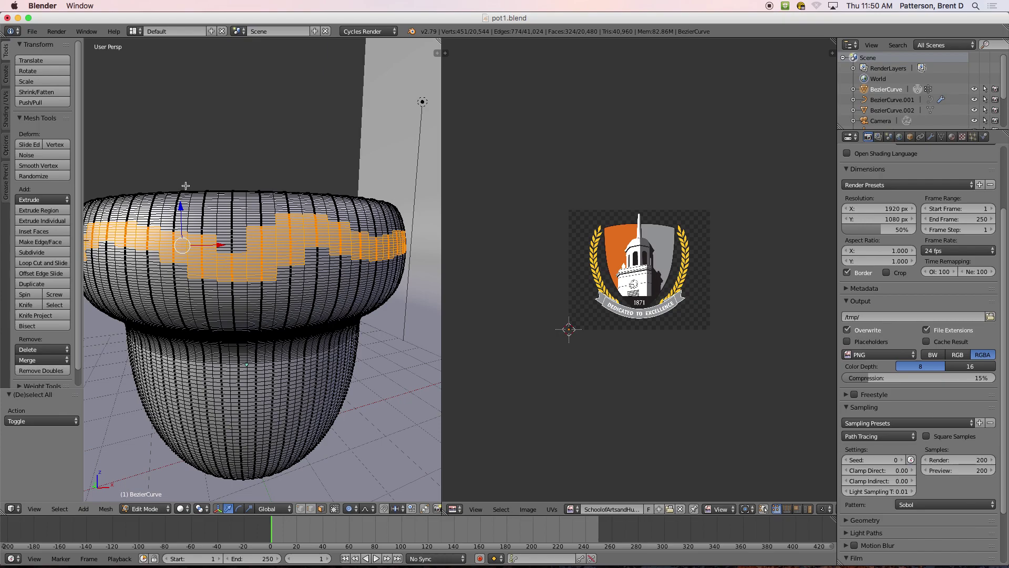
In the camera view, extend the circle-selected face band to the near end's visible outer edge of the upper bulge.
{"action": "key", "text": "KP_0"}
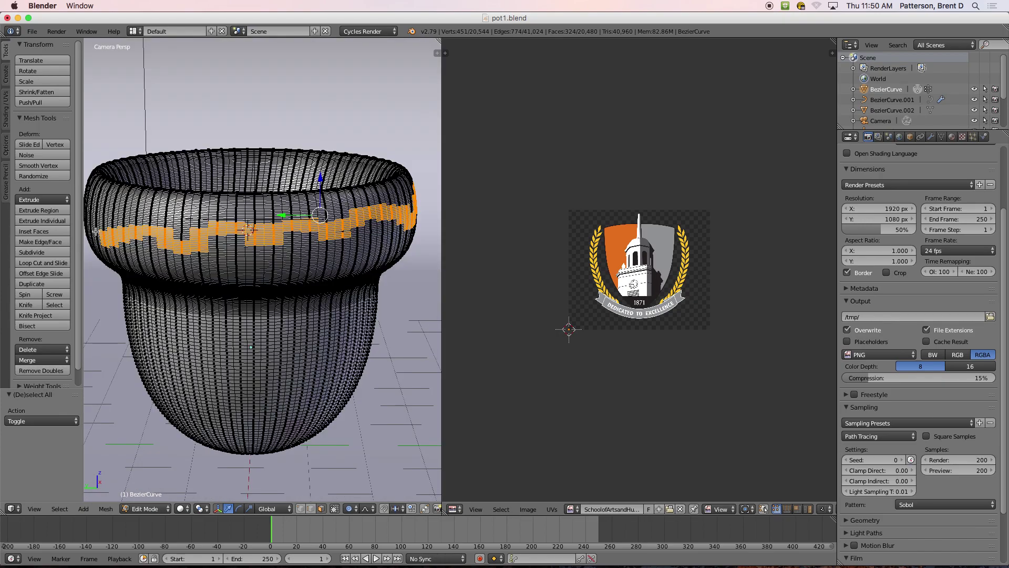
{"action": "key", "text": "c"}
{"action": "left_click_drag", "start_coordinate": [105, 238], "coordinate": [86, 207]}
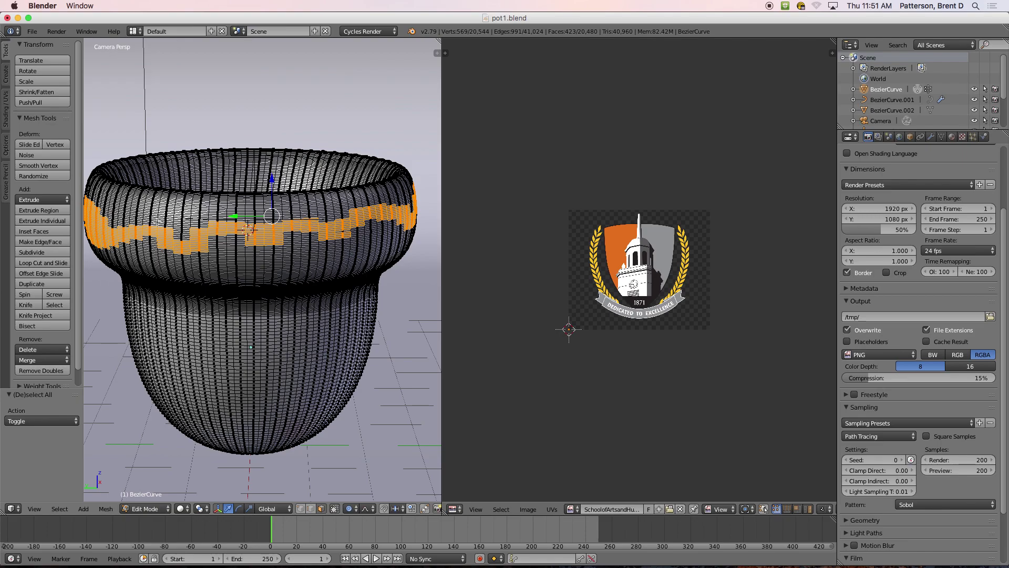
Make a separate copy of the myversion material named stripe and assign it to the selected faces.
{"action": "left_click", "coordinate": [955, 138]}
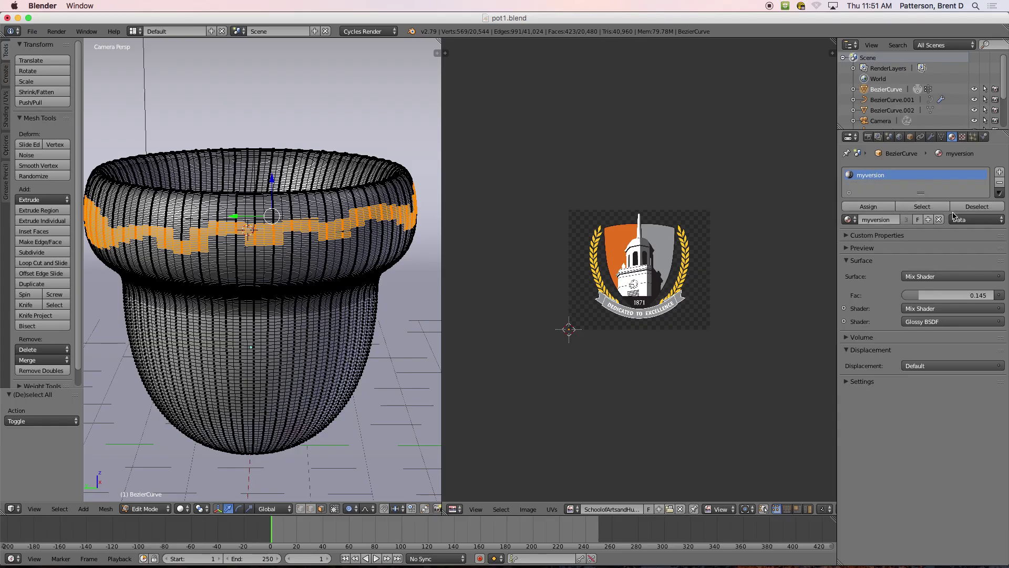
{"action": "left_click", "coordinate": [928, 220]}
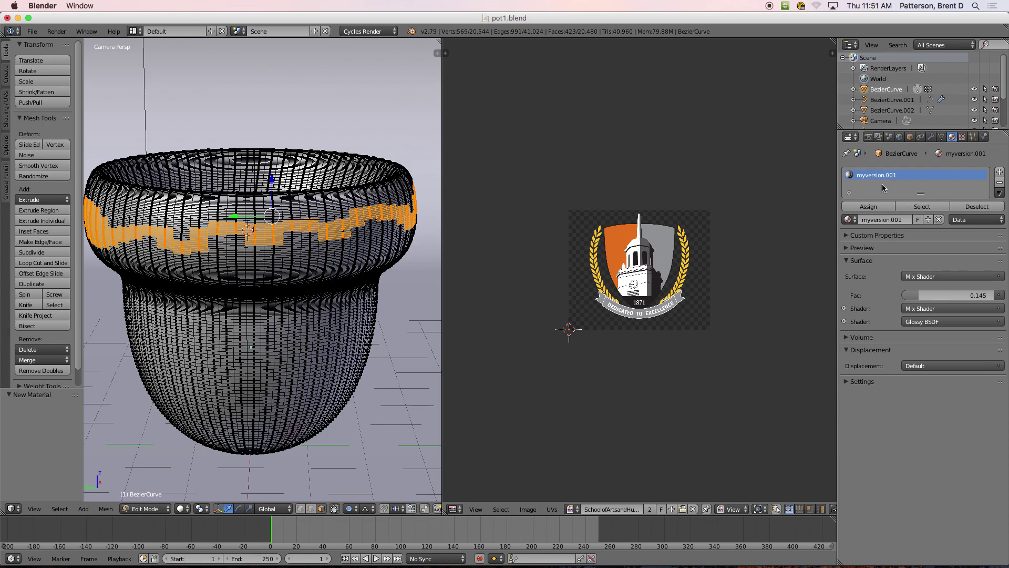
{"action": "double_click", "coordinate": [877, 176]}
{"action": "type", "text": "stripe"}
{"action": "key", "text": "Return"}
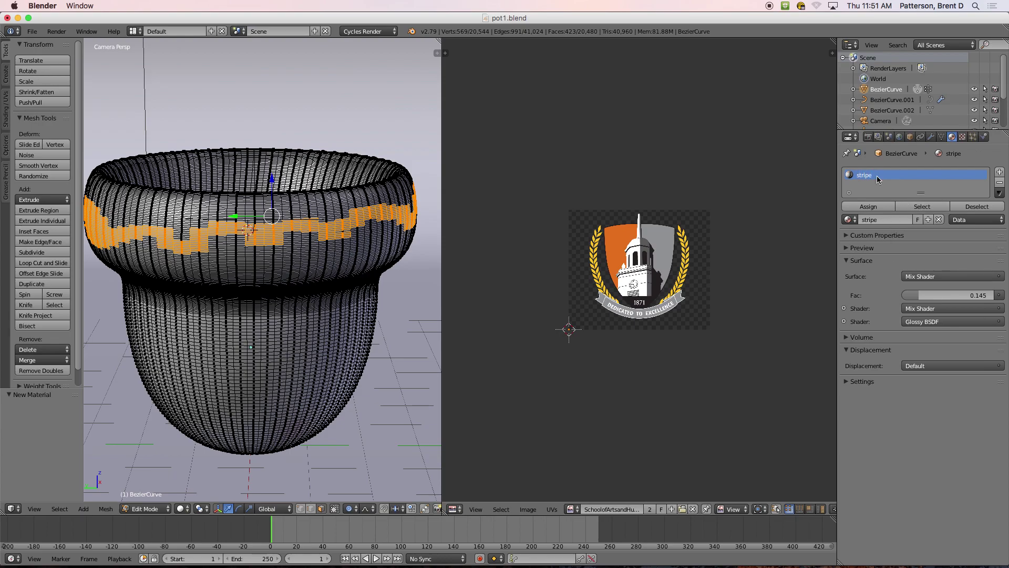
{"action": "left_click", "coordinate": [880, 207]}
Show the stripe material in the Node Editor and move its color Mix node slightly to inspect the Image Texture links.
{"action": "left_click", "coordinate": [455, 508]}
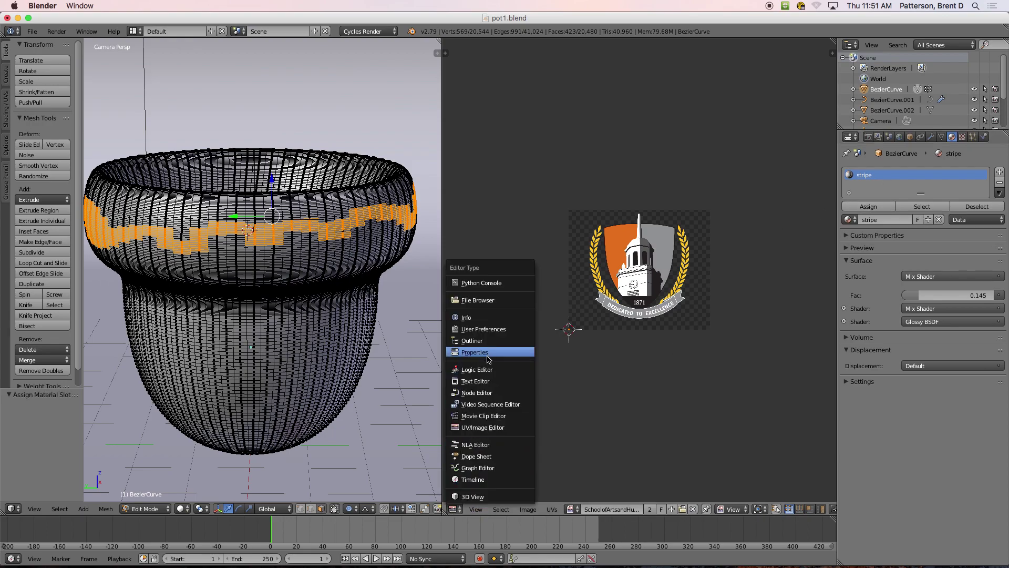
{"action": "left_click", "coordinate": [489, 392]}
{"action": "scroll", "coordinate": [549, 284], "scroll_direction": "down", "scroll_amount": 3}
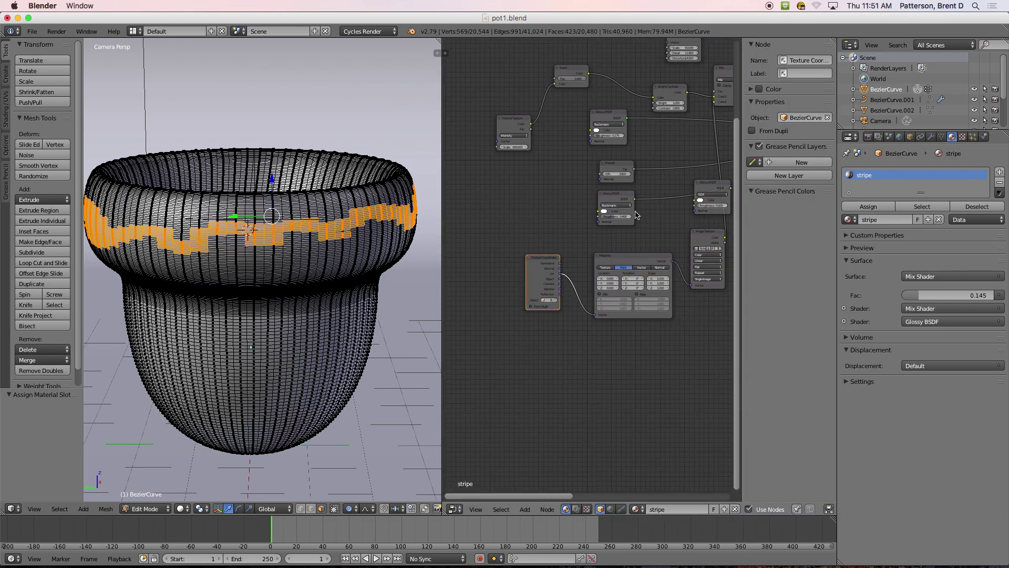
{"action": "scroll", "coordinate": [637, 214], "scroll_direction": "down", "scroll_amount": 5}
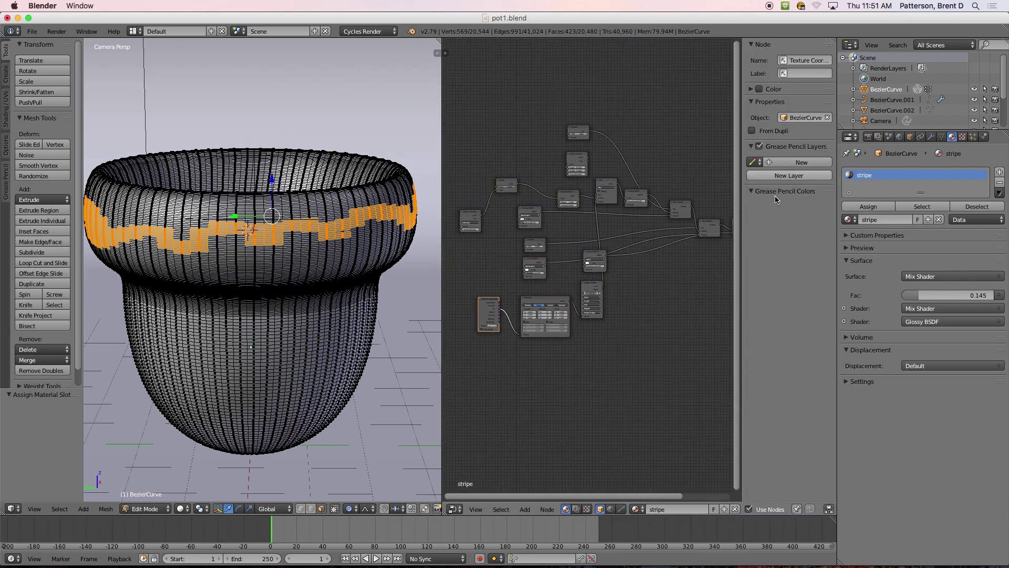
{"action": "scroll", "coordinate": [641, 227], "scroll_direction": "up", "scroll_amount": 6}
{"action": "scroll", "coordinate": [555, 233], "scroll_direction": "up", "scroll_amount": 1}
{"action": "middle_click_drag", "start_coordinate": [555, 233], "coordinate": [569, 215]}
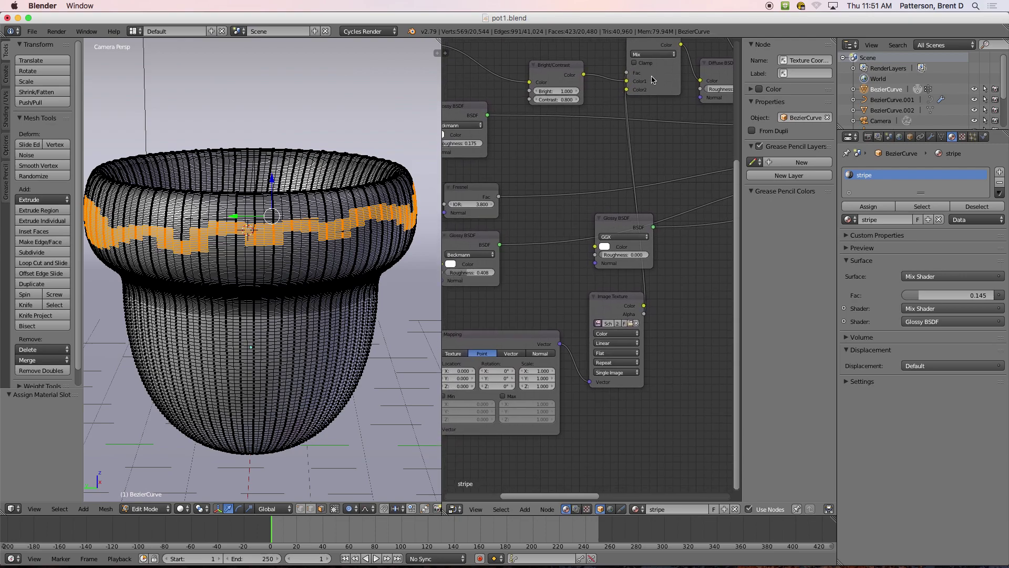
{"action": "scroll", "coordinate": [652, 81], "scroll_direction": "down", "scroll_amount": 5}
{"action": "left_click_drag", "start_coordinate": [634, 109], "coordinate": [640, 107]}
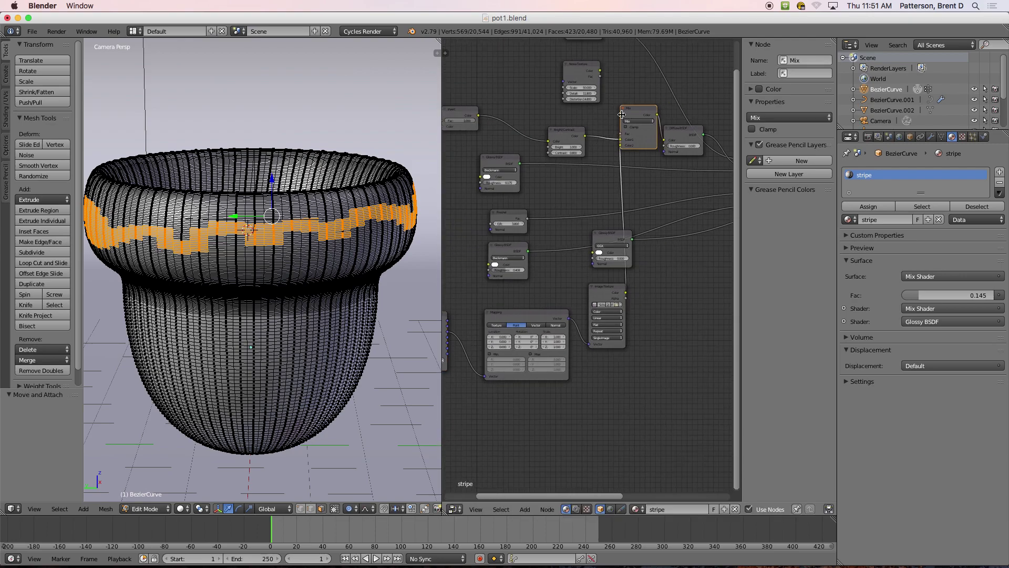
Set the viewport shading to Rendered and cut the links from the Image Texture node to the stripe material's Mix node.
{"action": "left_click", "coordinate": [182, 509]}
{"action": "left_click", "coordinate": [208, 437]}
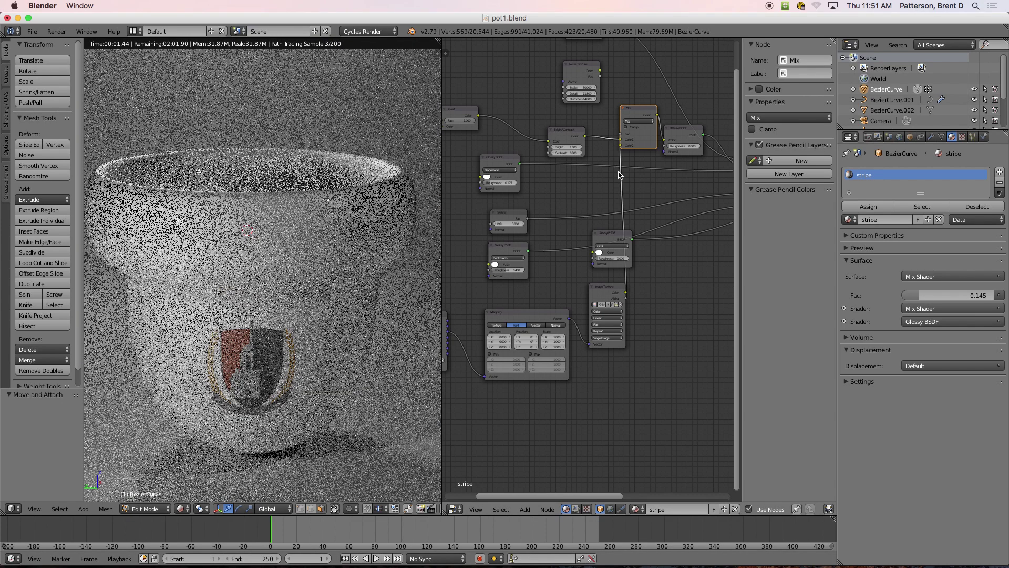
{"action": "scroll", "coordinate": [627, 150], "scroll_direction": "up", "scroll_amount": 5}
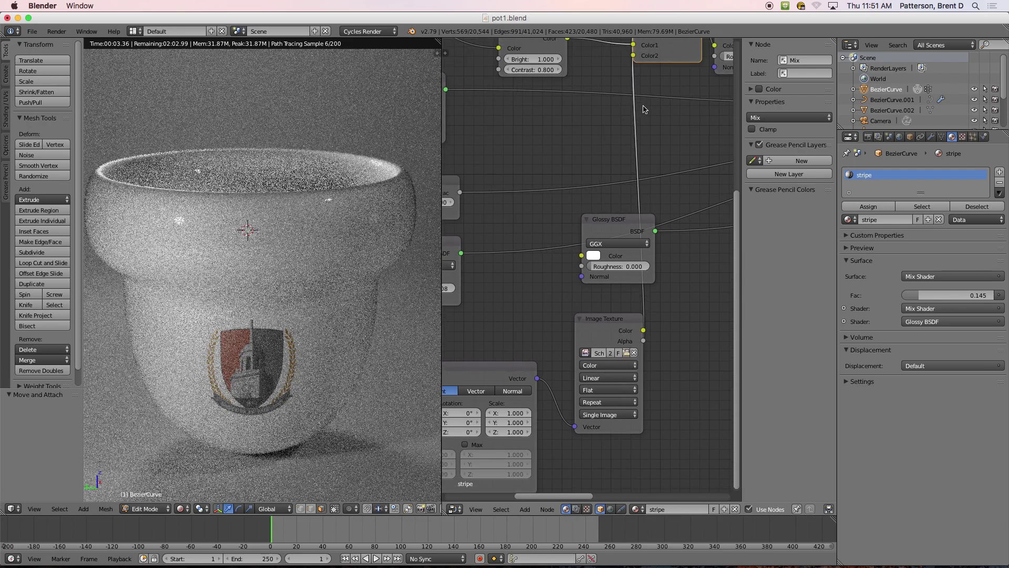
{"action": "right_click_drag", "start_coordinate": [654, 116], "coordinate": [608, 122], "text": "ctrl"}
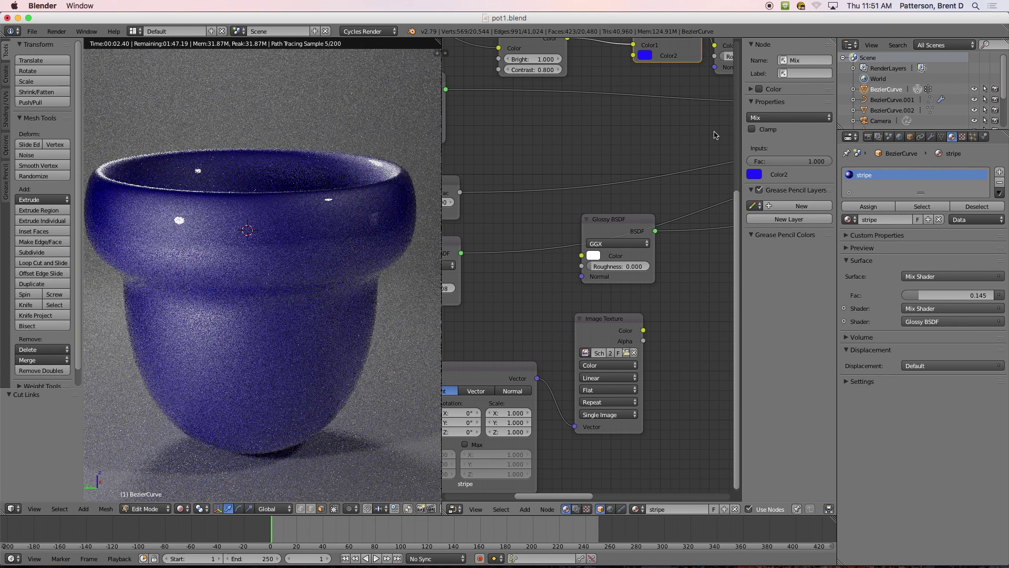
{"action": "scroll", "coordinate": [657, 102], "scroll_direction": "down", "scroll_amount": 1}
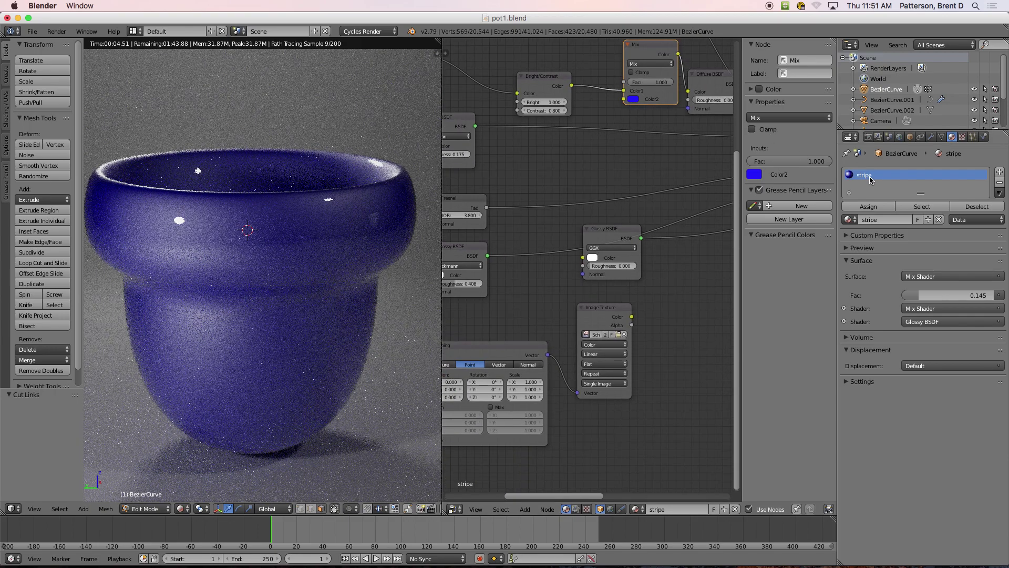
Set the pot's existing material slot back to myversion and add a second, empty material slot.
{"action": "left_click", "coordinate": [850, 219]}
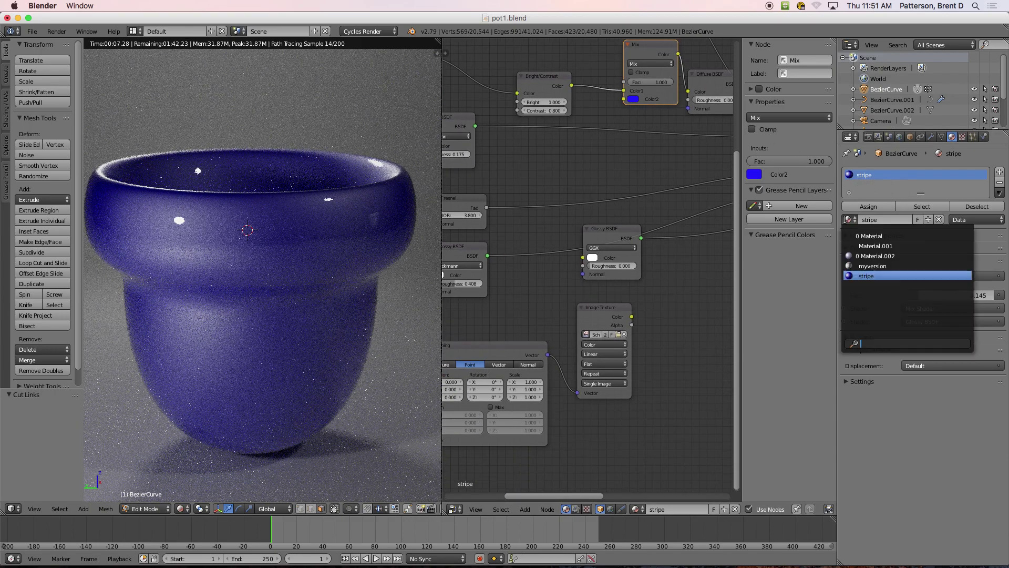
{"action": "left_click", "coordinate": [868, 266]}
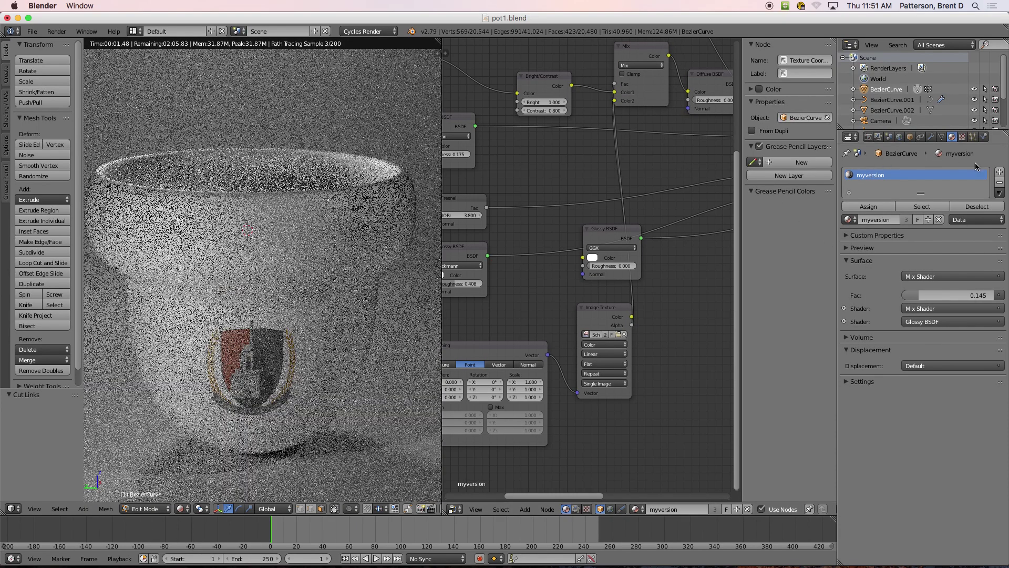
{"action": "left_click", "coordinate": [1000, 172]}
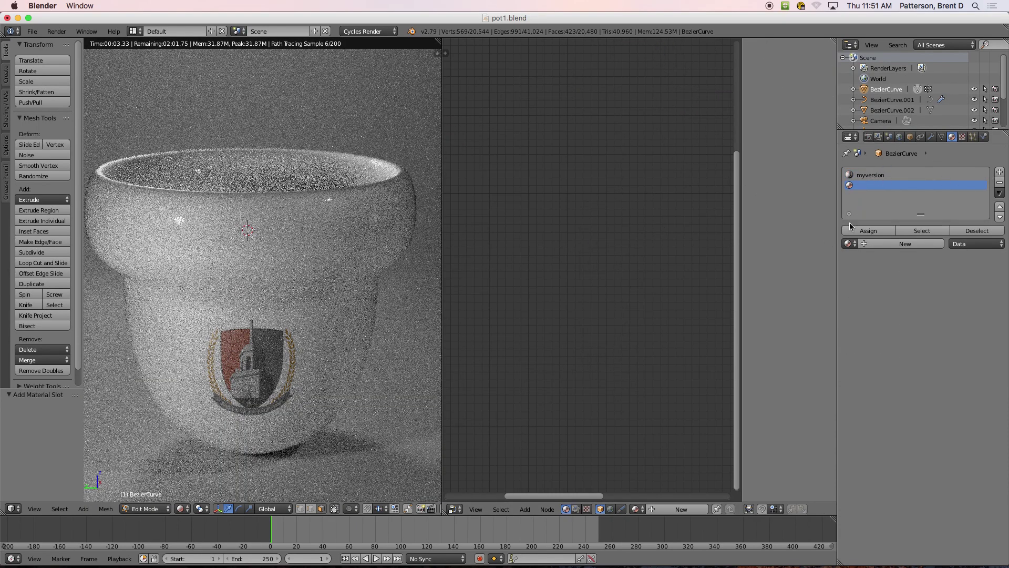
Put the stripe material in the pot's second slot and, in Edit Mode with Solid shading, assign it to the selected band of faces.
{"action": "left_click", "coordinate": [848, 243]}
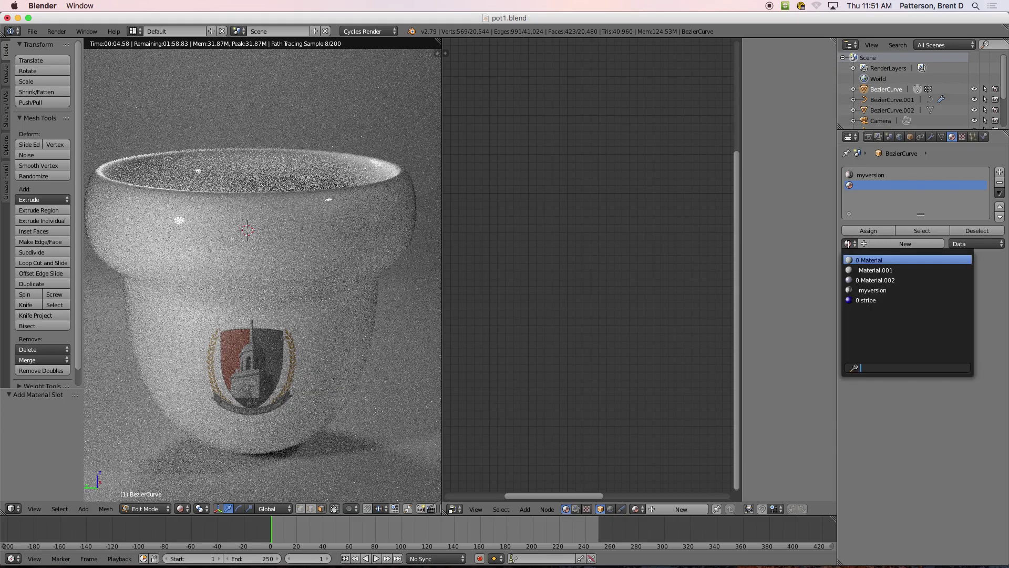
{"action": "left_click", "coordinate": [866, 300]}
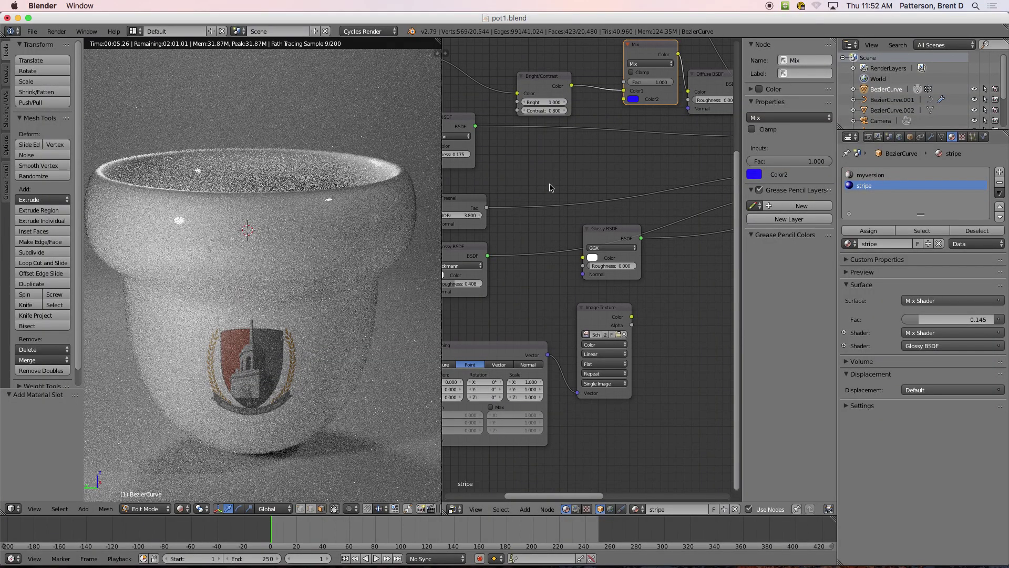
{"action": "key", "text": "Tab"}
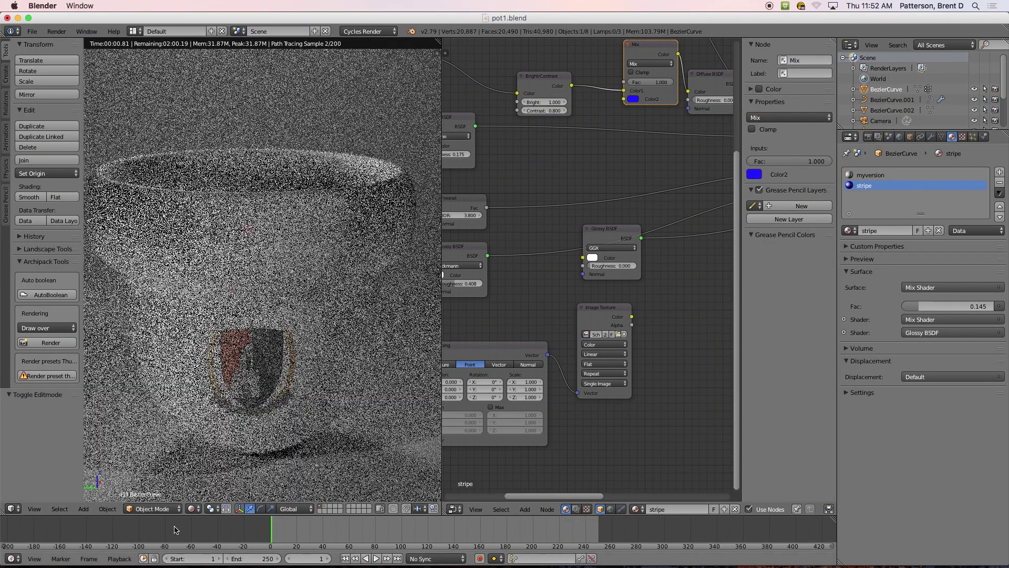
{"action": "left_click", "coordinate": [153, 508]}
{"action": "left_click", "coordinate": [165, 484]}
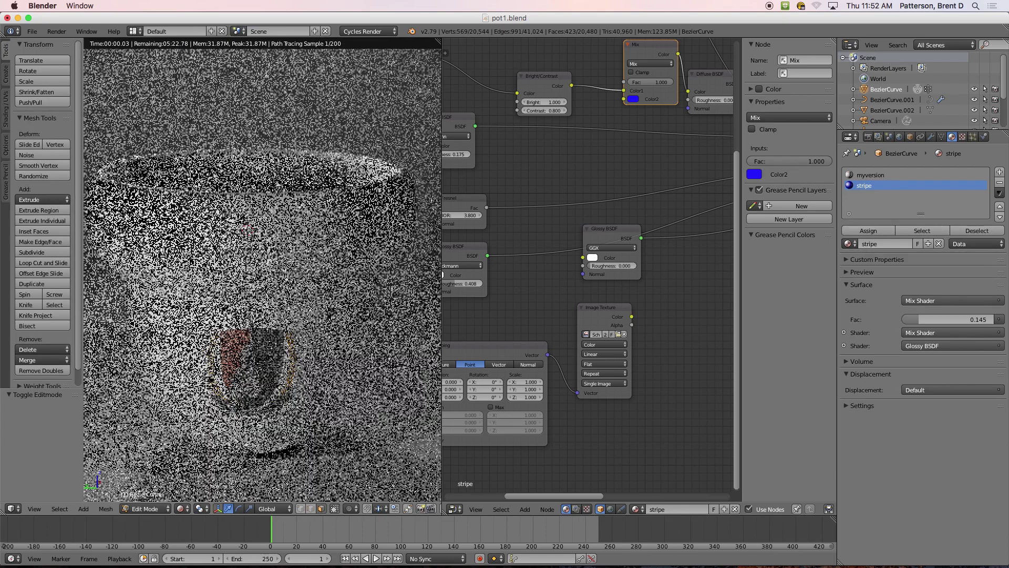
{"action": "left_click", "coordinate": [181, 508]}
{"action": "left_click", "coordinate": [197, 484]}
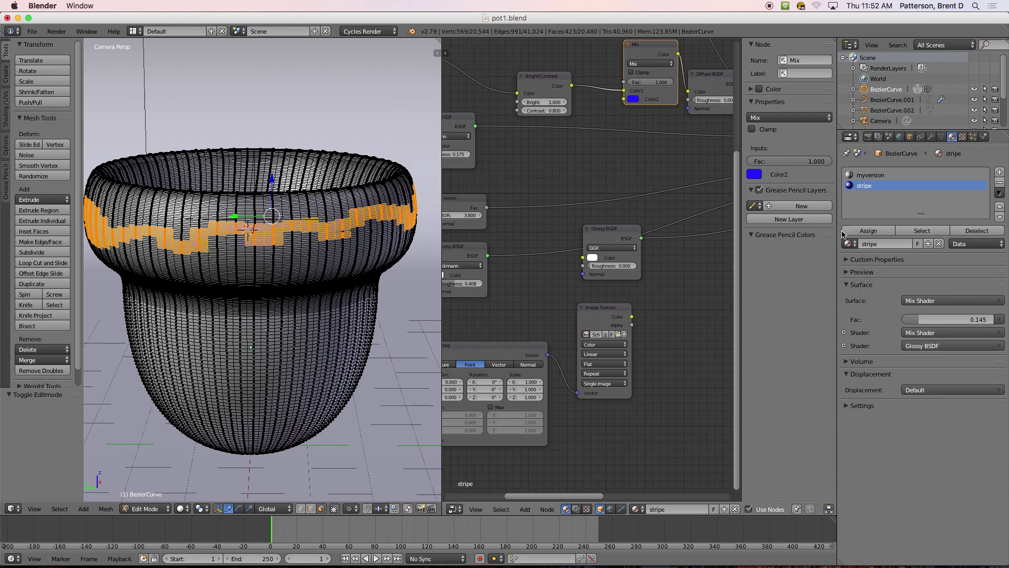
{"action": "left_click", "coordinate": [868, 230]}
Check the blue stripe on the pot in Object Mode with Rendered viewport shading.
{"action": "left_click", "coordinate": [182, 509]}
{"action": "left_click", "coordinate": [153, 485]}
{"action": "key", "text": "Tab"}
{"action": "left_click", "coordinate": [193, 510]}
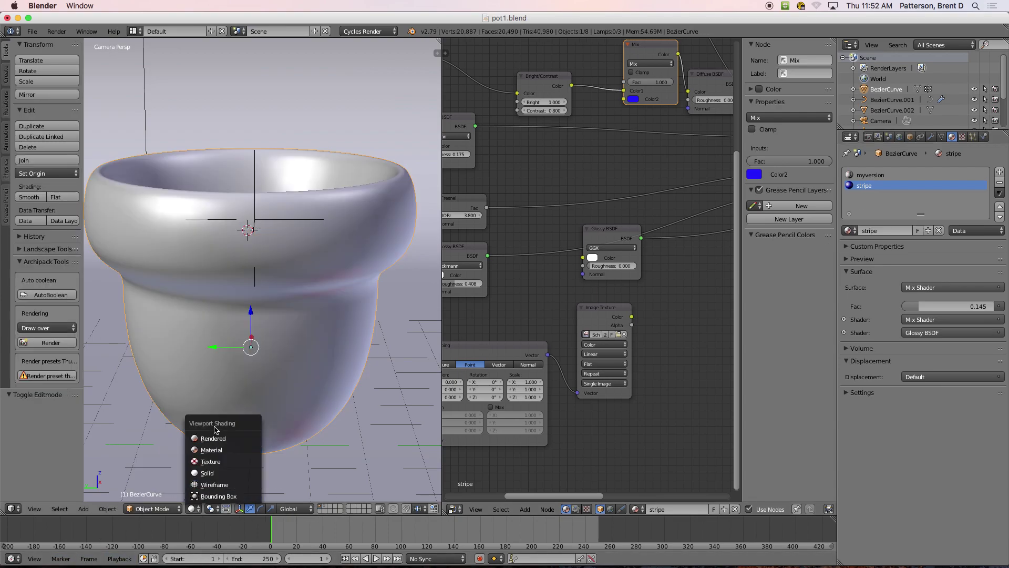
{"action": "left_click", "coordinate": [221, 436]}
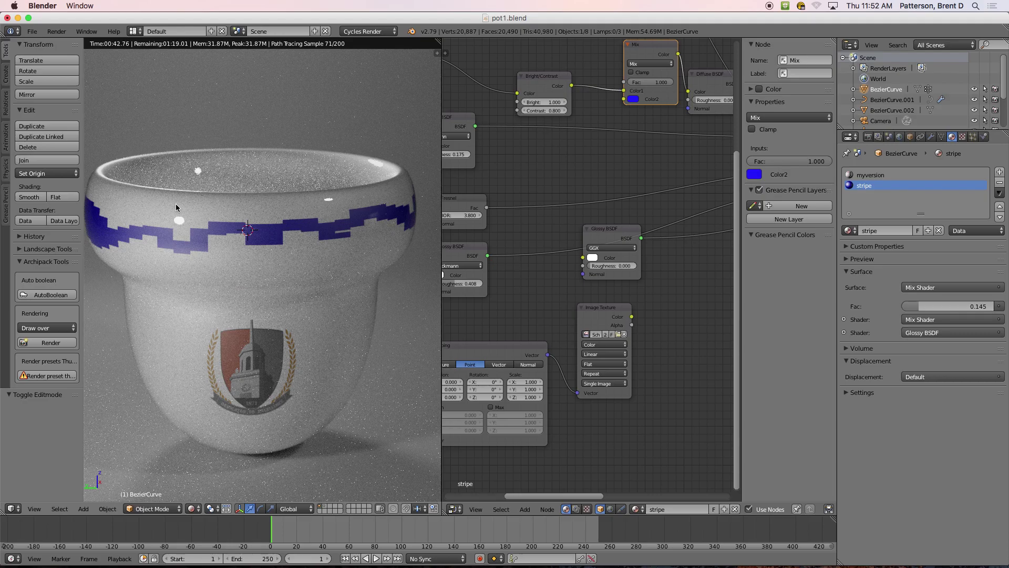
In Edit Mode with Solid shading, replace the face selection with circle-selected patches forming two eyes and a smile on the pot's upper bulge.
{"action": "left_click", "coordinate": [195, 508]}
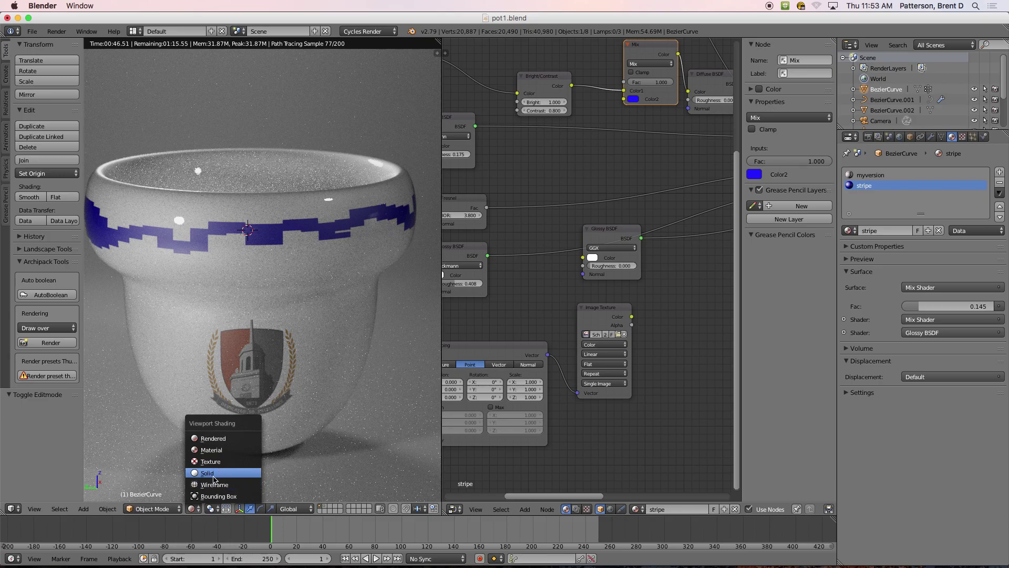
{"action": "left_click", "coordinate": [214, 473]}
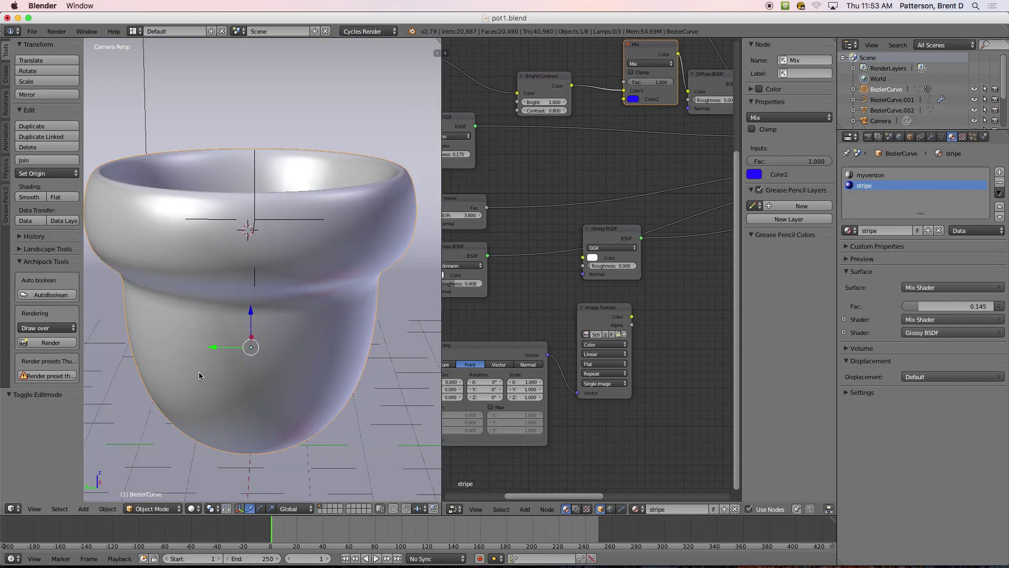
{"action": "key", "text": "Tab"}
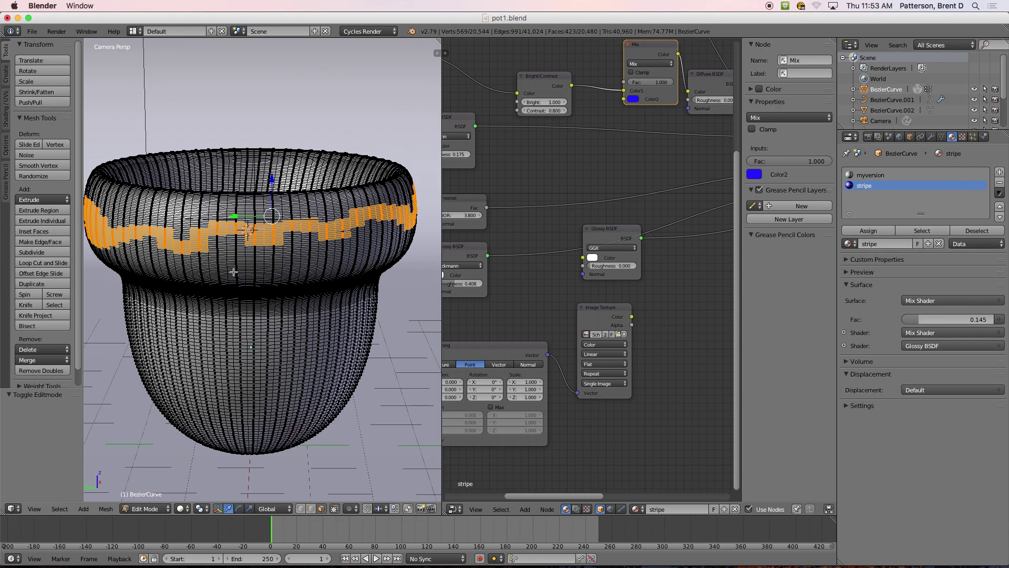
{"action": "key", "text": "a"}
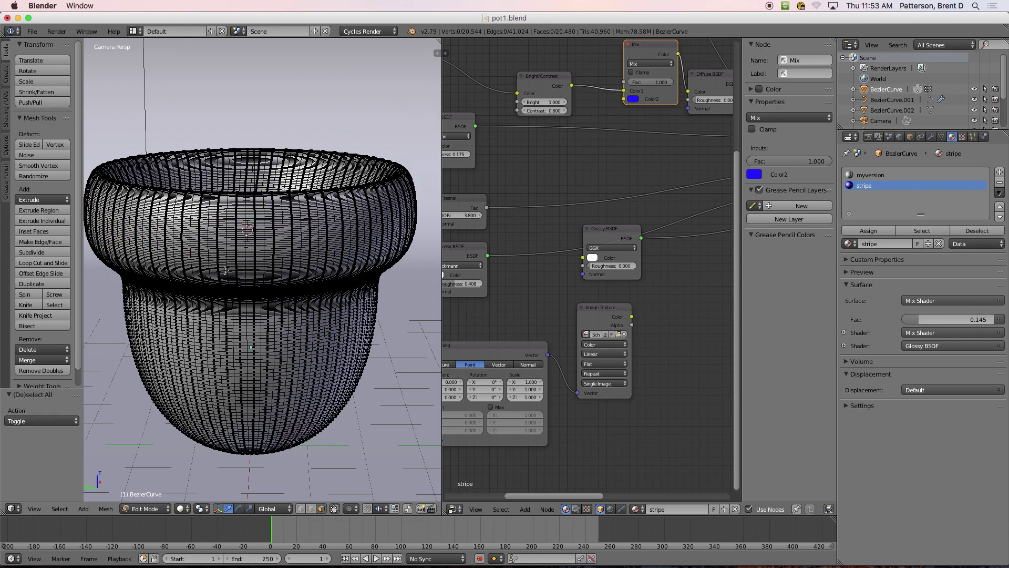
{"action": "key", "text": "c"}
{"action": "left_click", "coordinate": [226, 216]}
{"action": "left_click", "coordinate": [300, 212]}
{"action": "mouse_move", "coordinate": [309, 247]}
{"action": "left_mouse_down"}
{"action": "mouse_move", "coordinate": [248, 277]}
{"action": "mouse_move", "coordinate": [208, 253]}
{"action": "left_mouse_up"}
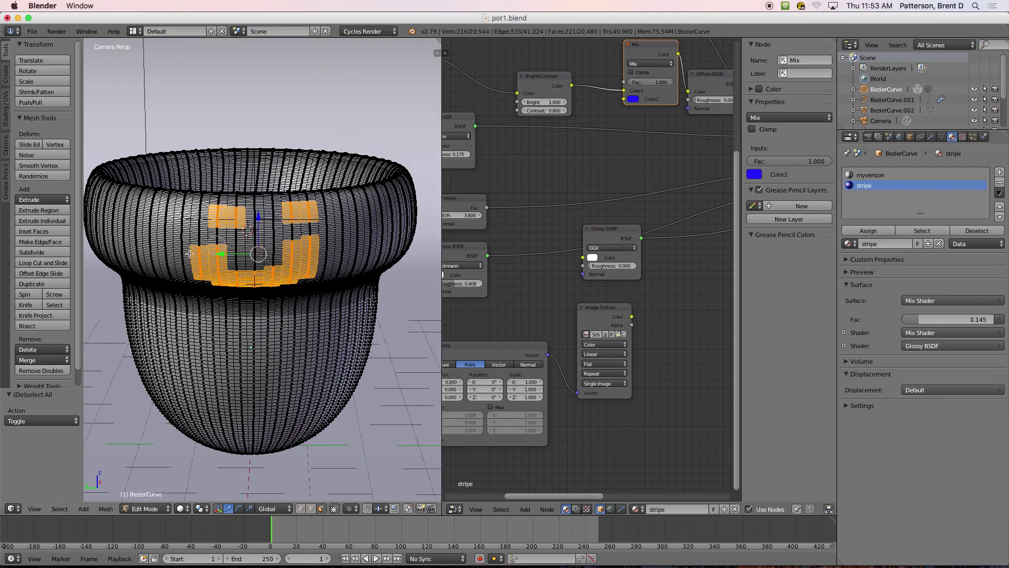
Add a third material slot holding a separate copy of the stripe material named red.
{"action": "left_click", "coordinate": [999, 172]}
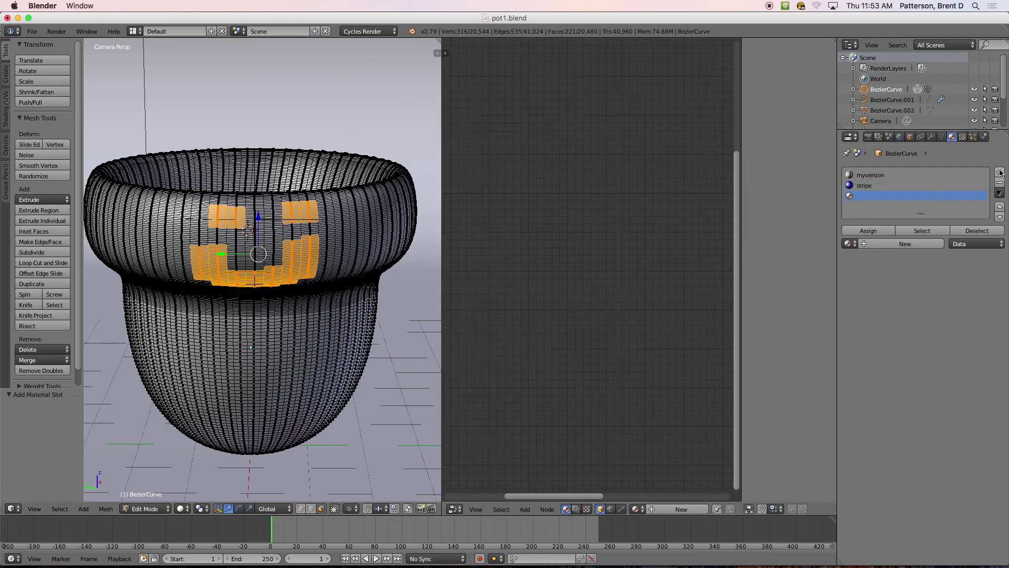
{"action": "left_click", "coordinate": [848, 244]}
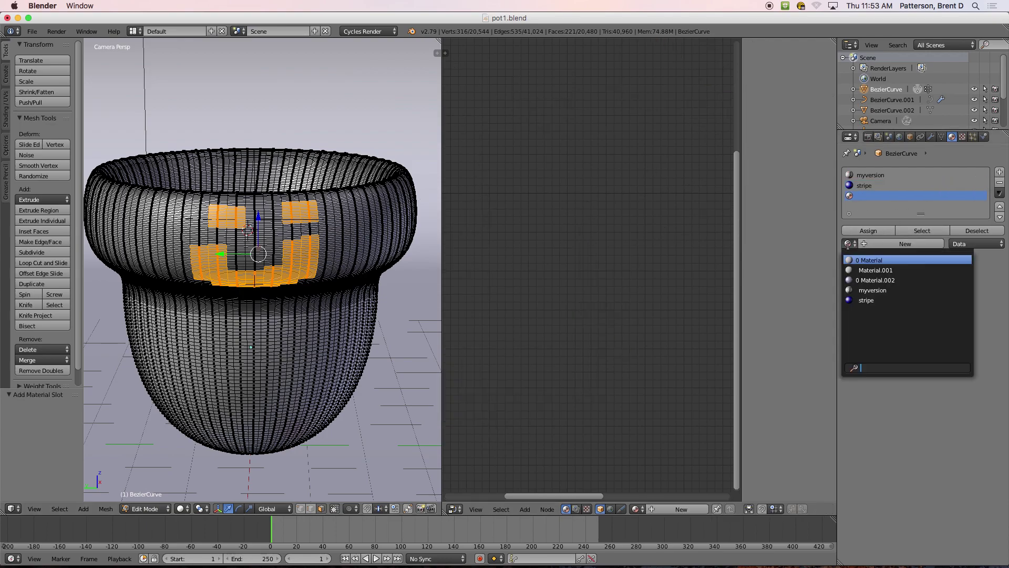
{"action": "left_click", "coordinate": [866, 300]}
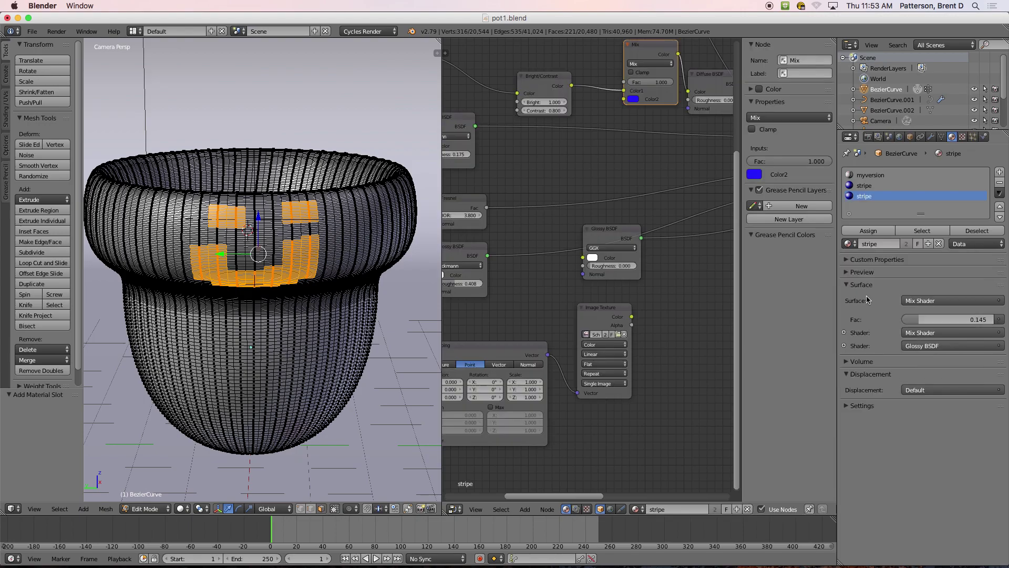
{"action": "left_click", "coordinate": [928, 244]}
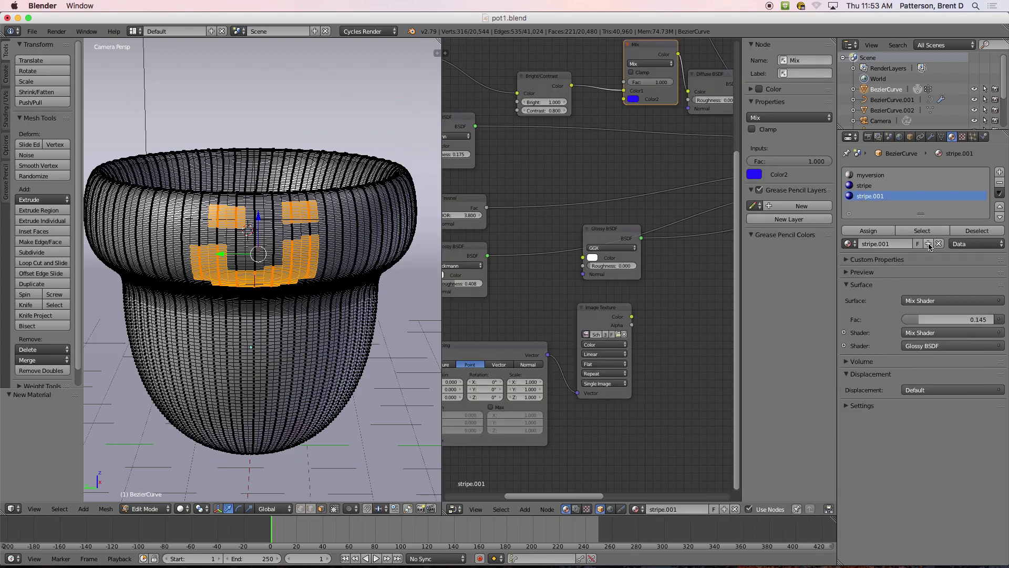
{"action": "double_click", "coordinate": [868, 196]}
{"action": "type", "text": "red"}
{"action": "key", "text": "Return"}
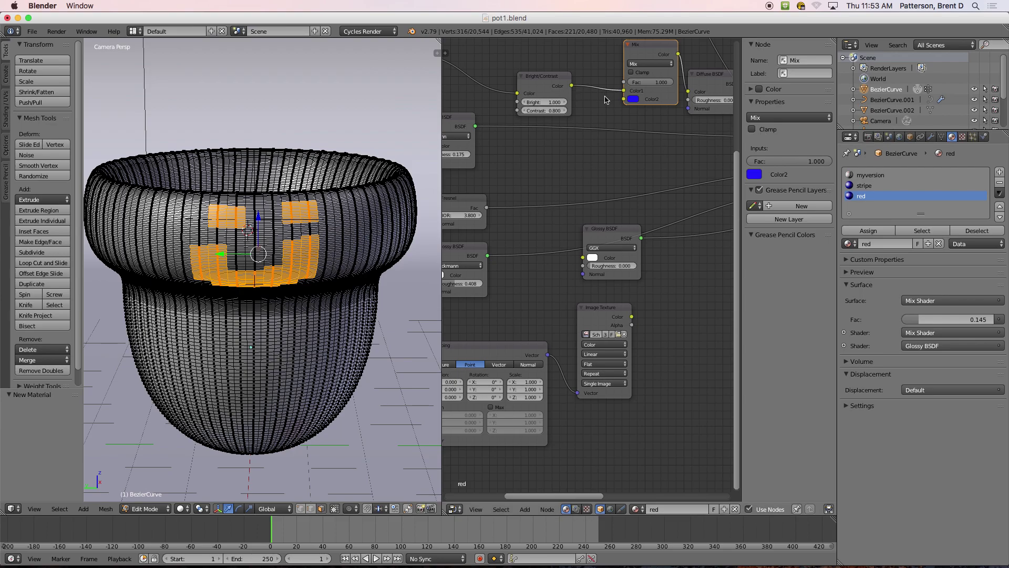
Show the viewport in Rendered shading and set Color2 of the red material's Mix node to red (R 1.000, G 0.000, B 0.056).
{"action": "left_click", "coordinate": [181, 509]}
{"action": "left_click", "coordinate": [211, 433]}
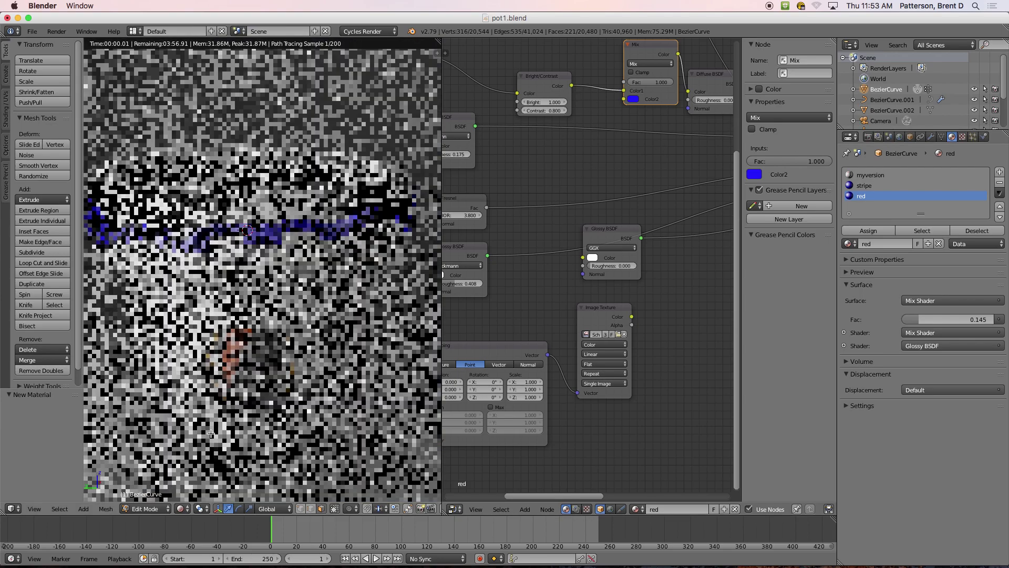
{"action": "left_click", "coordinate": [635, 100]}
{"action": "left_click", "coordinate": [669, 162]}
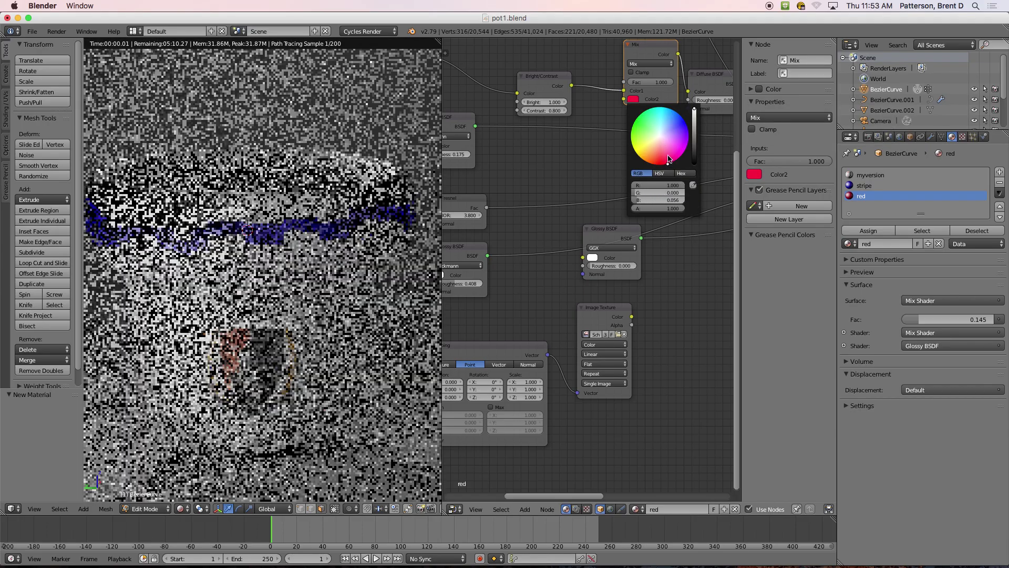
Return to Edit Mode with Solid shading and assign the red material to the selected smiley-face patches.
{"action": "key", "text": "Tab"}
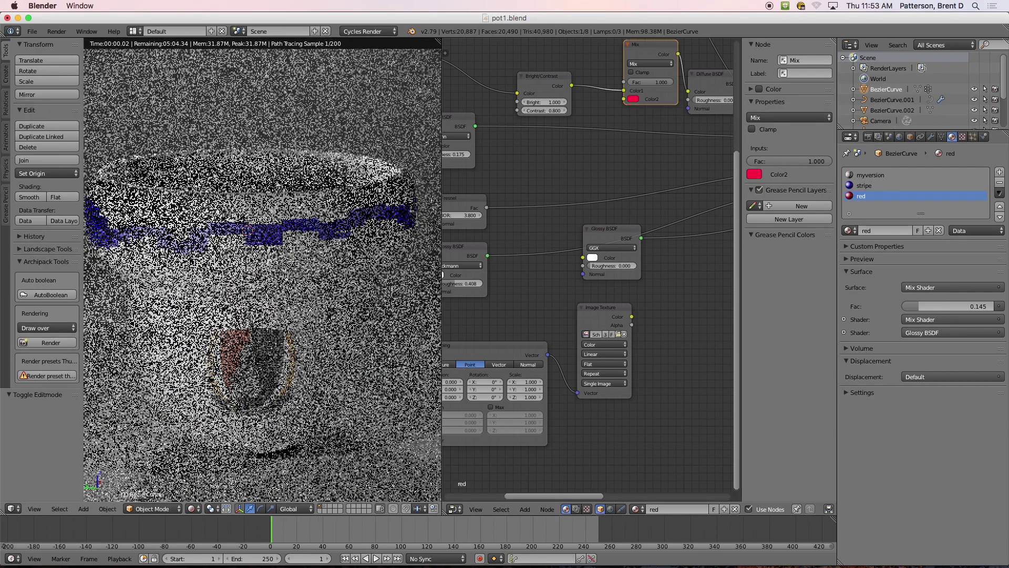
{"action": "left_click", "coordinate": [155, 508]}
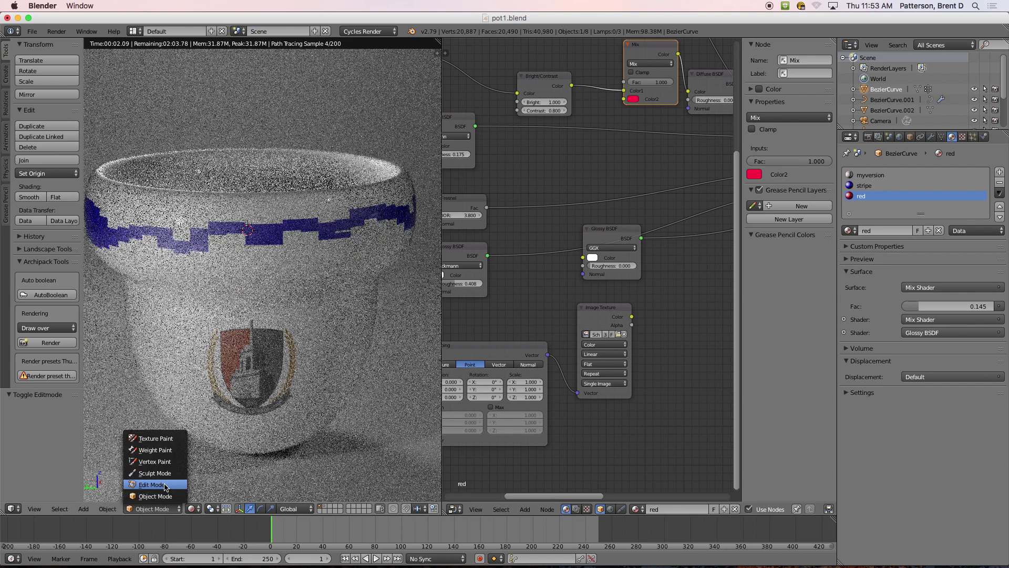
{"action": "left_click", "coordinate": [165, 485]}
{"action": "left_click", "coordinate": [181, 509]}
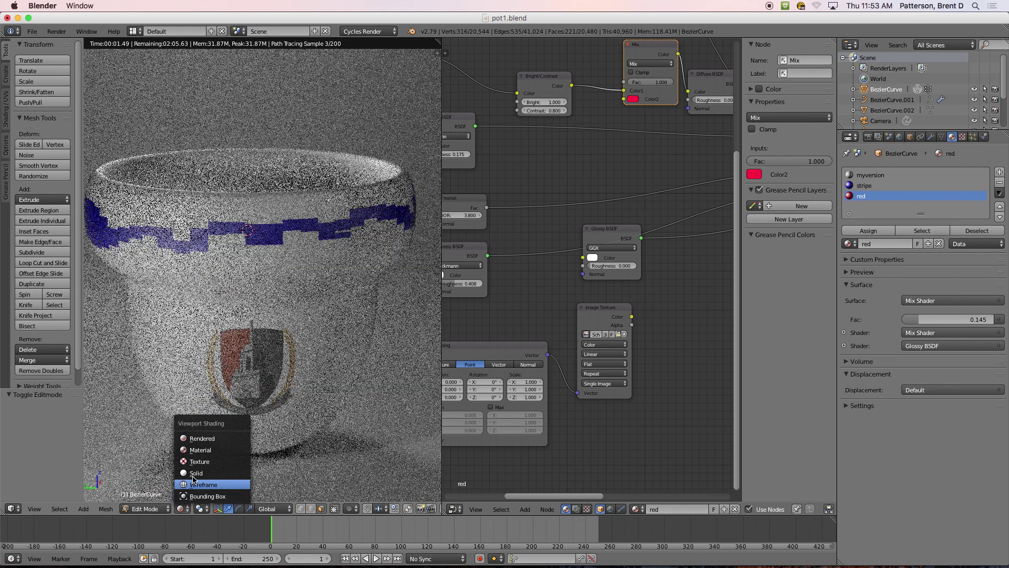
{"action": "left_click", "coordinate": [193, 483]}
{"action": "left_click", "coordinate": [868, 231]}
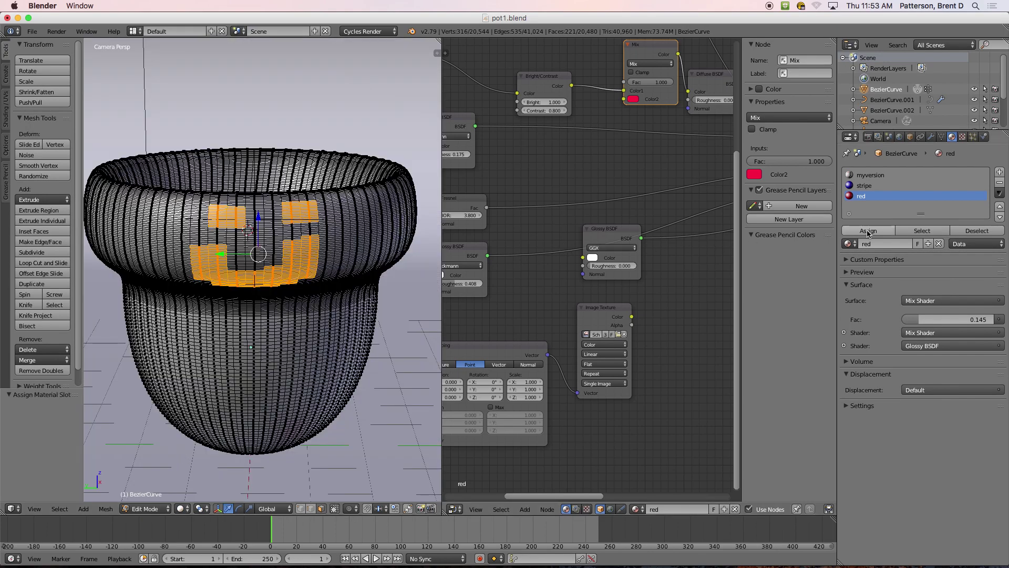
Show the pot in Object Mode with Rendered shading and enlarge the material slot list.
{"action": "left_click", "coordinate": [157, 508]}
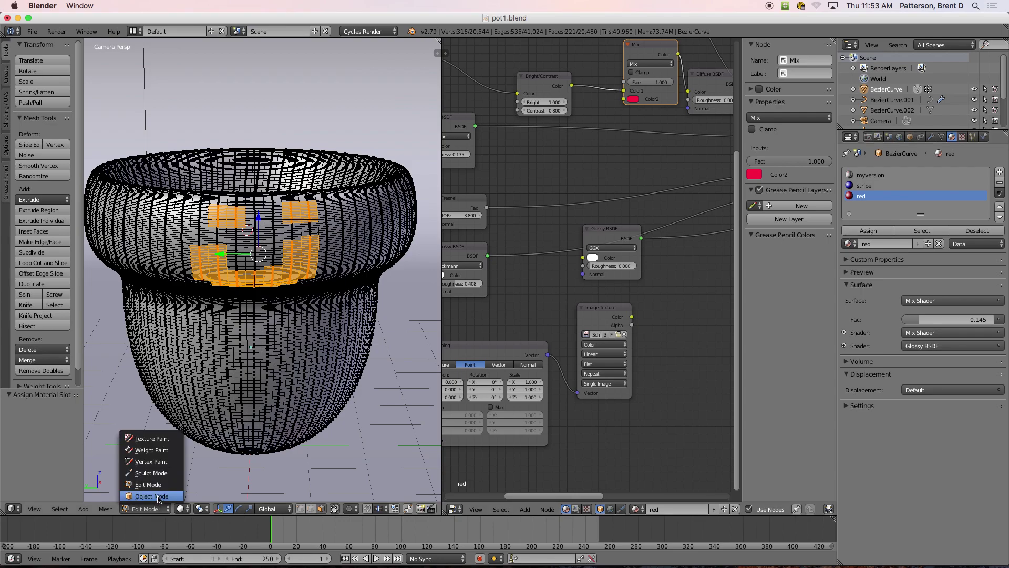
{"action": "left_click", "coordinate": [158, 497]}
{"action": "left_click", "coordinate": [193, 509]}
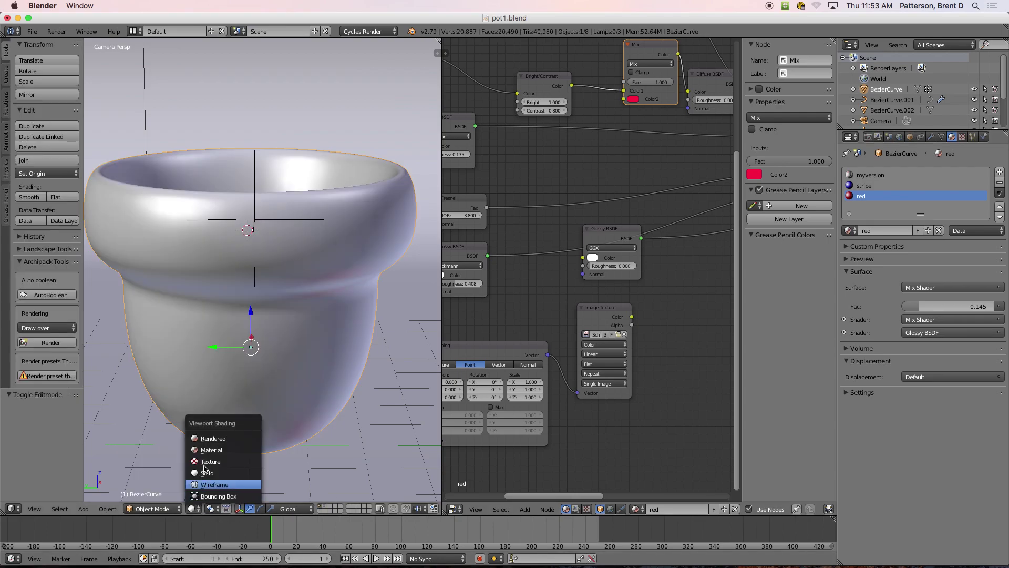
{"action": "left_click", "coordinate": [211, 439]}
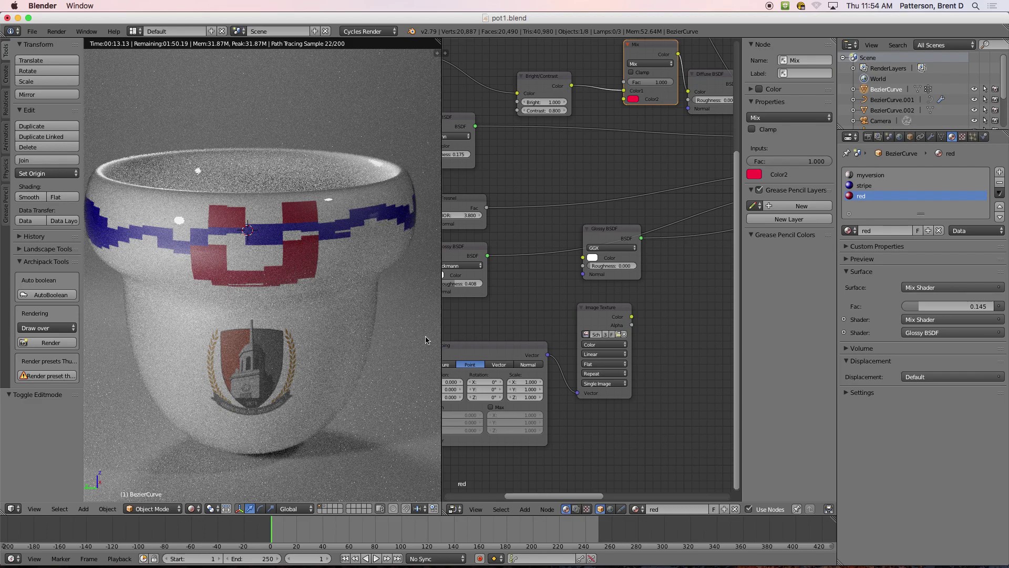
{"action": "left_click_drag", "start_coordinate": [915, 213], "coordinate": [925, 298]}
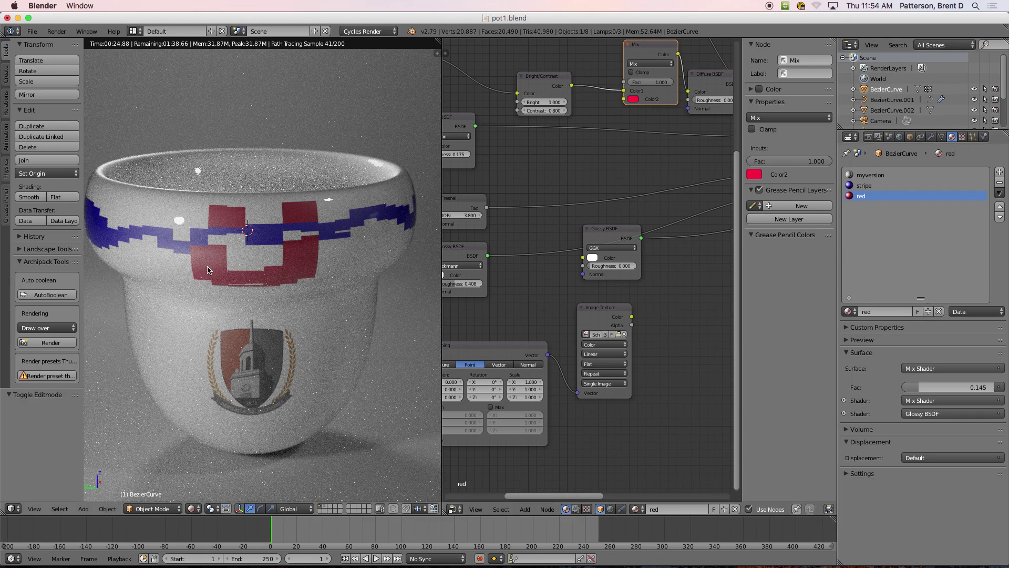
Link the second-to-last Mix Shader of the red material directly to the Material Output's Surface, bypassing the final Mix Shader.
{"action": "scroll", "coordinate": [652, 284], "scroll_direction": "up", "scroll_amount": 1}
{"action": "middle_click_drag", "start_coordinate": [652, 284], "coordinate": [510, 308]}
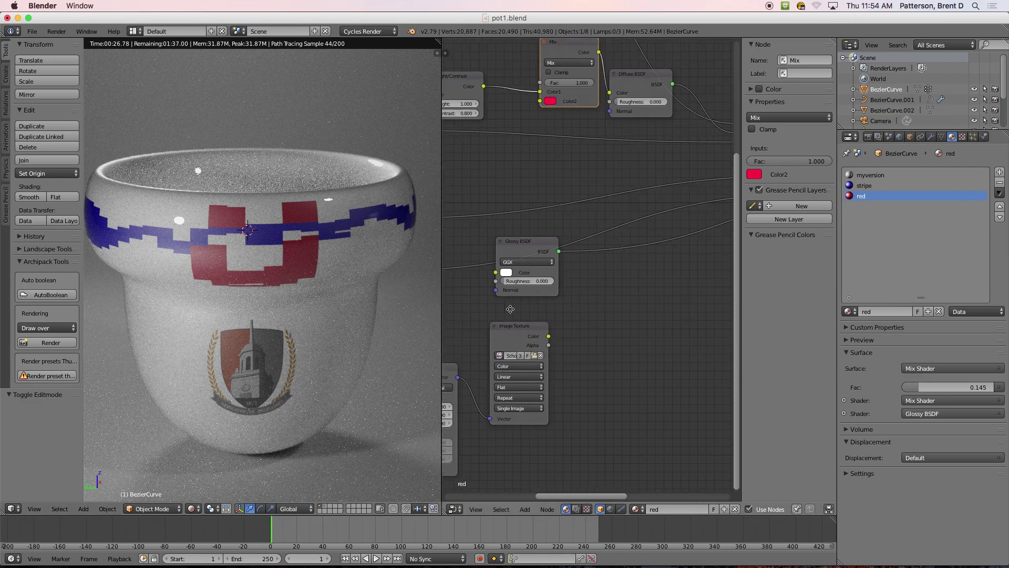
{"action": "scroll", "coordinate": [674, 273], "scroll_direction": "down", "scroll_amount": 5}
{"action": "scroll", "coordinate": [575, 251], "scroll_direction": "up", "scroll_amount": 3}
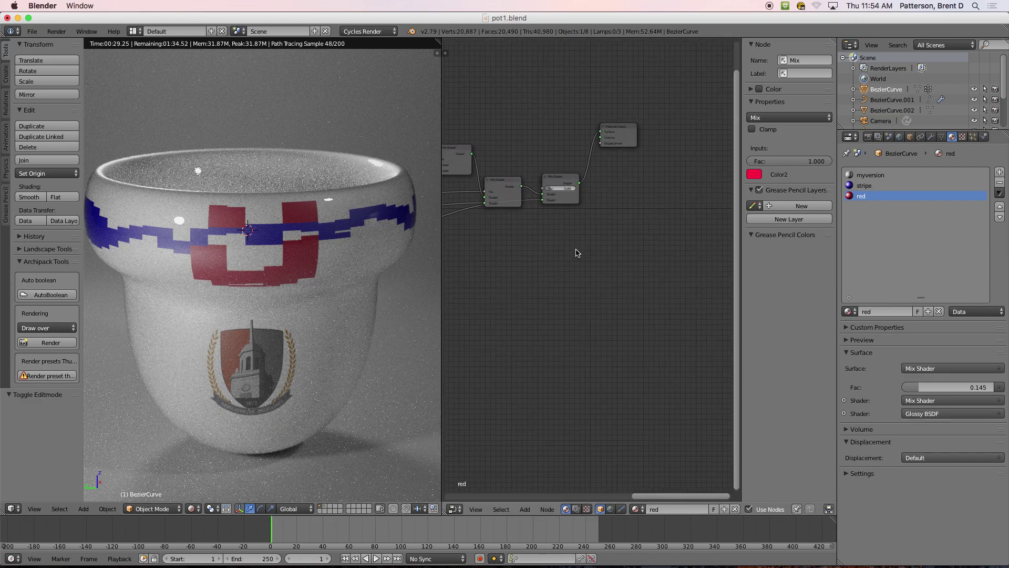
{"action": "scroll", "coordinate": [575, 251], "scroll_direction": "up", "scroll_amount": 3}
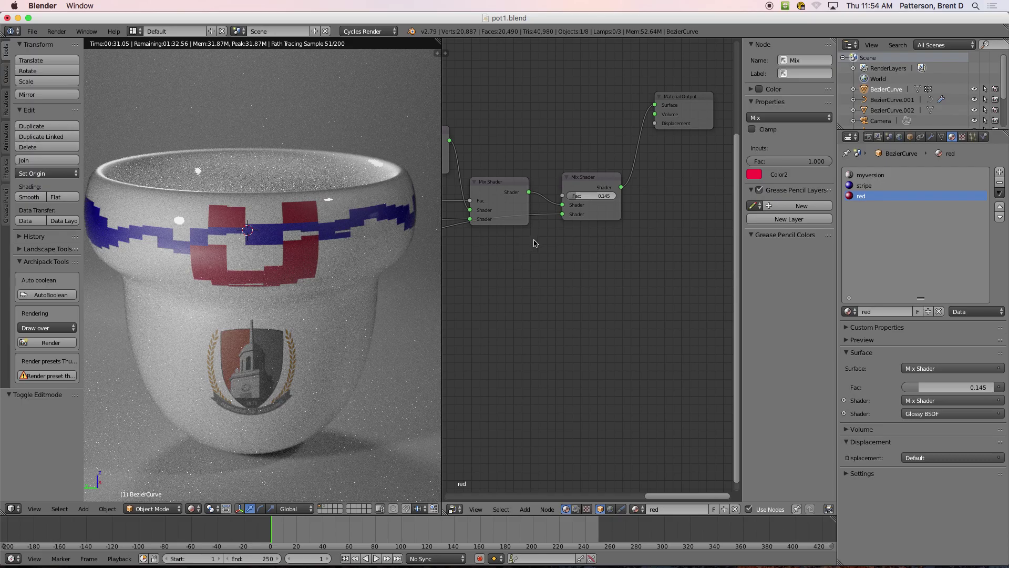
{"action": "left_click_drag", "start_coordinate": [550, 210], "coordinate": [703, 126]}
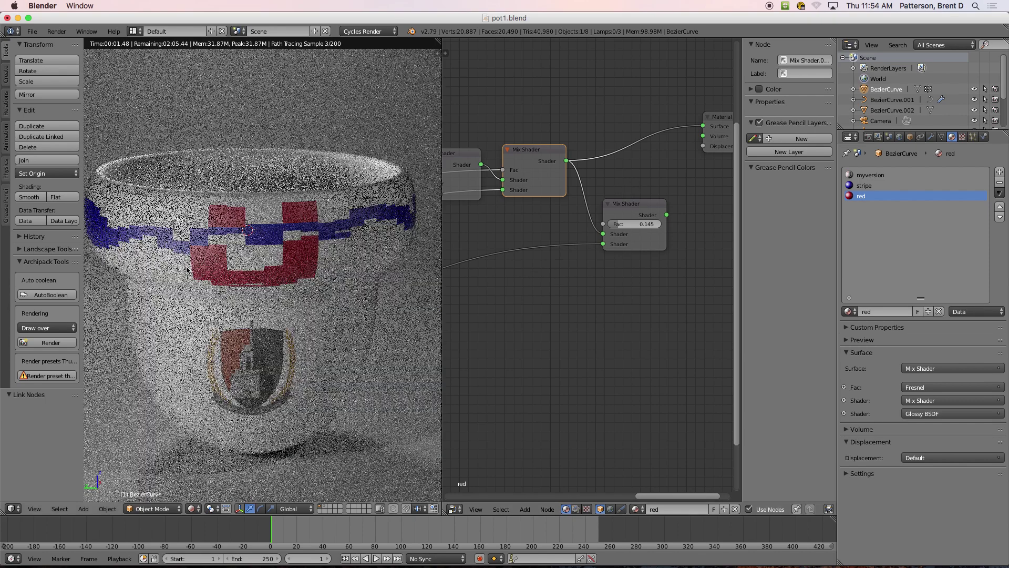
Relink the Material Output's Surface to the earlier Mix Shader that combines the Diffuse and Glossy BSDFs, and inspect the red faces up close.
{"action": "scroll", "coordinate": [592, 224], "scroll_direction": "up", "scroll_amount": 1}
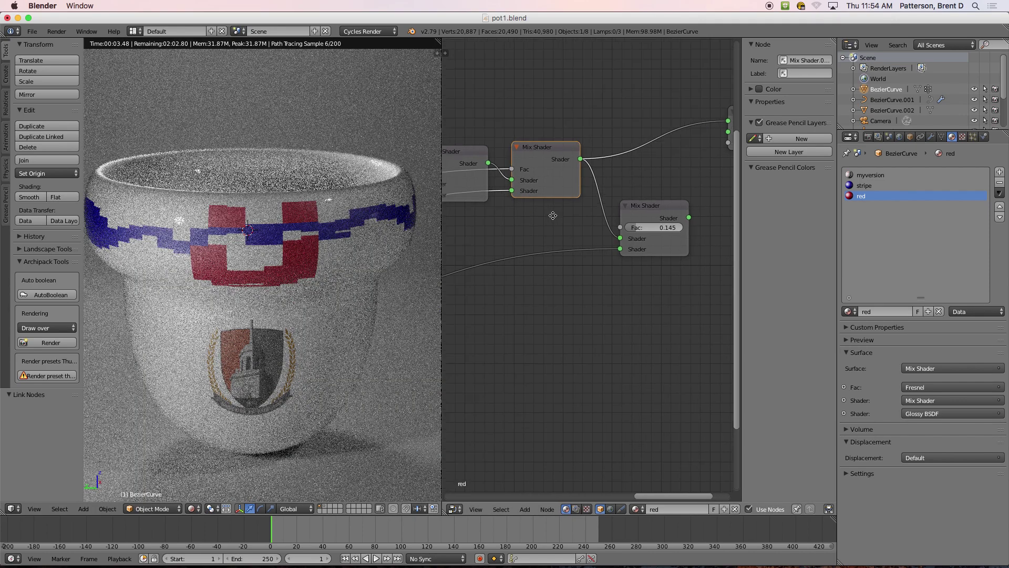
{"action": "scroll", "coordinate": [518, 202], "scroll_direction": "down", "scroll_amount": 3}
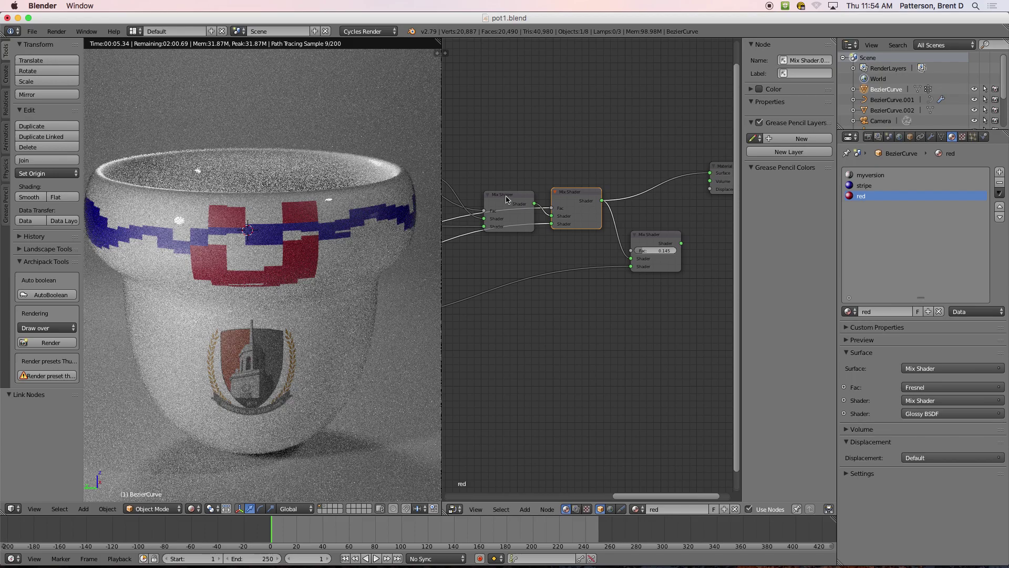
{"action": "left_click_drag", "start_coordinate": [550, 211], "coordinate": [711, 182]}
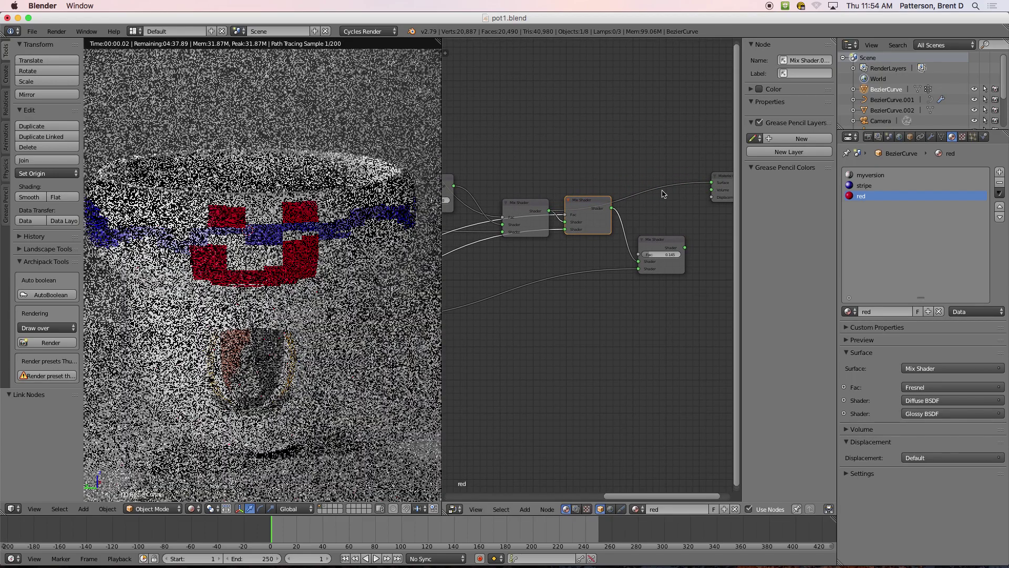
{"action": "scroll", "coordinate": [240, 246], "scroll_direction": "up", "scroll_amount": 2}
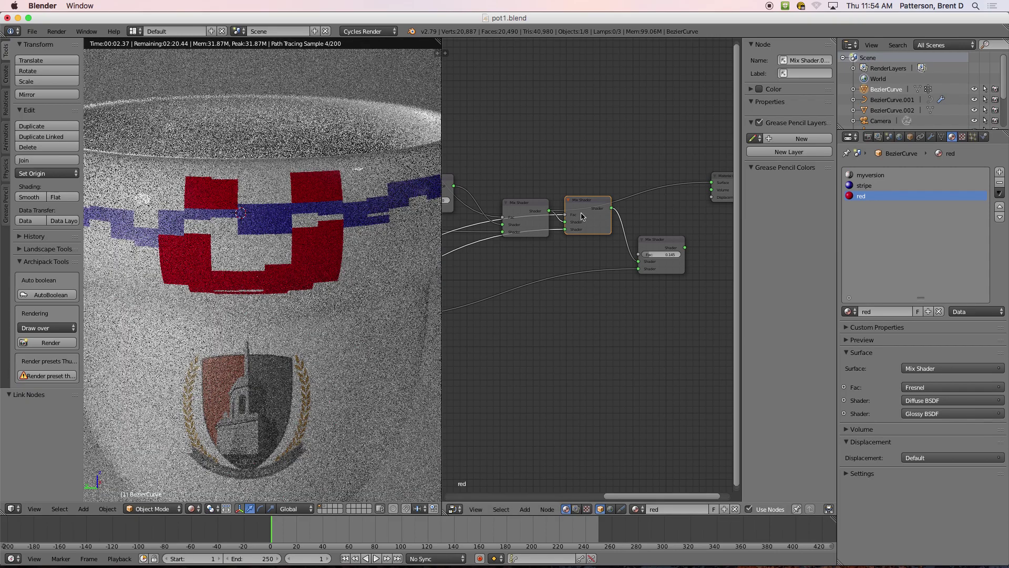
Compare the node trees of the red, stripe and myversion materials by making each material slot active, ending on myversion.
{"action": "scroll", "coordinate": [576, 215], "scroll_direction": "down", "scroll_amount": 2}
{"action": "scroll", "coordinate": [527, 256], "scroll_direction": "down", "scroll_amount": 8}
{"action": "middle_click_drag", "start_coordinate": [516, 257], "coordinate": [586, 241]}
{"action": "scroll", "coordinate": [597, 244], "scroll_direction": "up", "scroll_amount": 6}
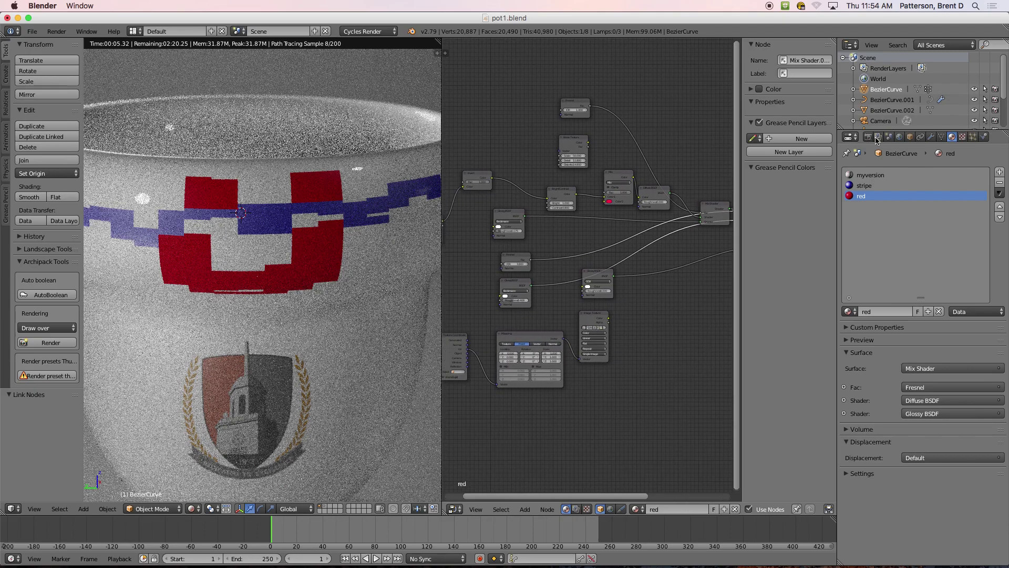
{"action": "left_click", "coordinate": [882, 187]}
{"action": "left_click", "coordinate": [880, 176]}
{"action": "left_click", "coordinate": [878, 185]}
{"action": "left_click", "coordinate": [882, 197]}
{"action": "left_click", "coordinate": [881, 186]}
{"action": "left_click", "coordinate": [880, 175]}
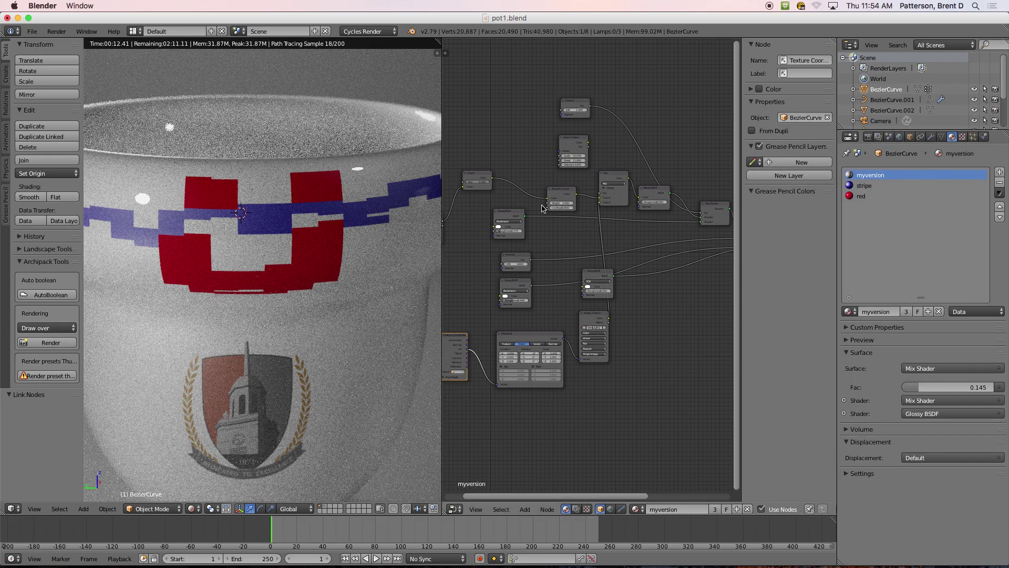